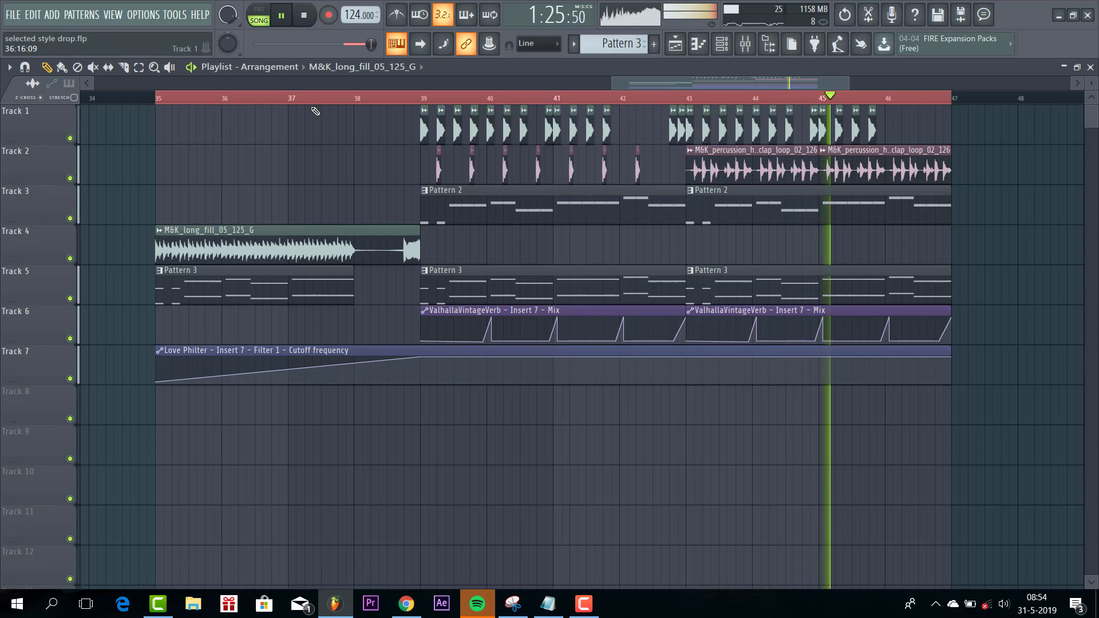
{"action": "key", "text": "ctrl+a"}
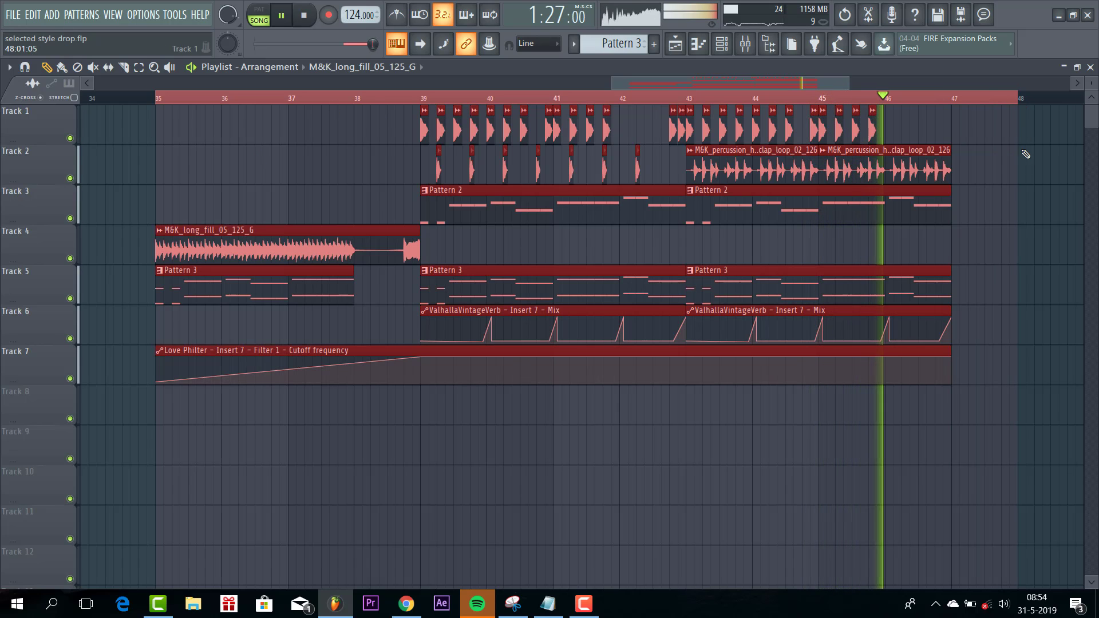
{"action": "left_click", "coordinate": [999, 189], "text": "ctrl"}
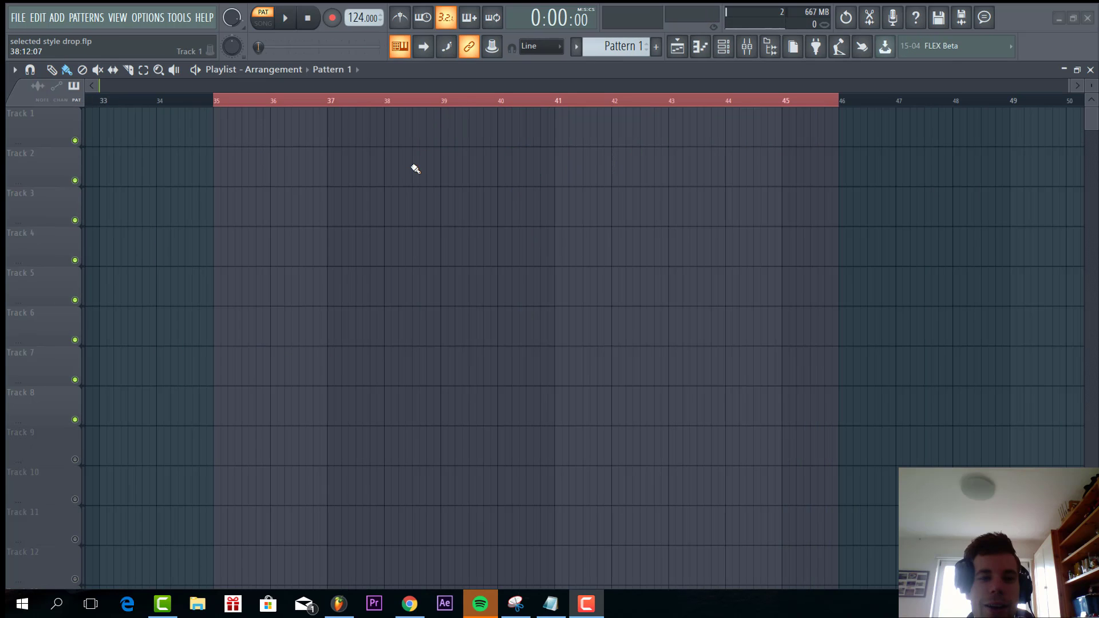
Choose M&K_kick_14 as the clip source and place one kick on Track 2 near bar 38.
{"action": "left_click", "coordinate": [347, 75]}
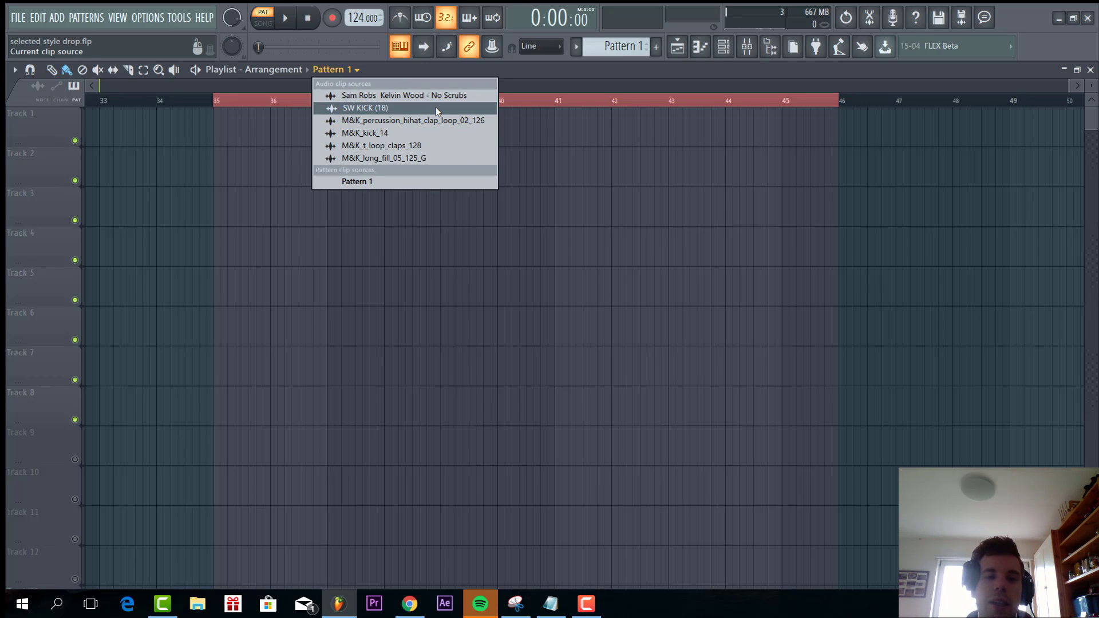
{"action": "left_click", "coordinate": [427, 134]}
{"action": "left_click", "coordinate": [380, 170]}
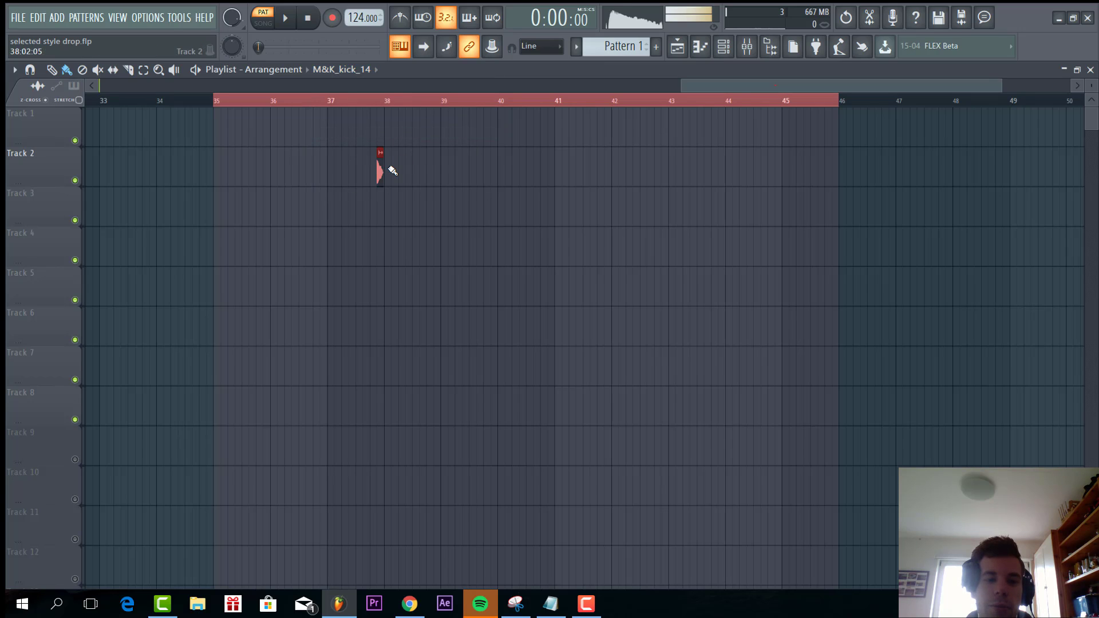
Place the M&K_t_loop_claps_128 clip on Track 3, starting just before bar 38.
{"action": "scroll", "coordinate": [323, 84], "scroll_direction": "left", "scroll_amount": 1}
{"action": "left_click", "coordinate": [339, 69]}
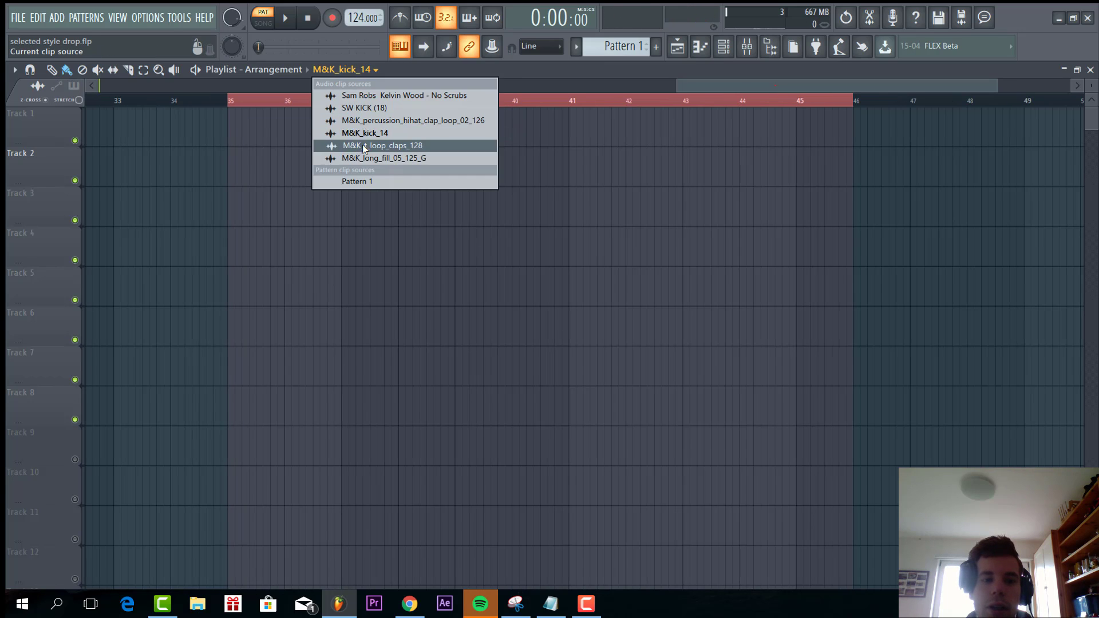
{"action": "left_click", "coordinate": [363, 144]}
{"action": "left_click", "coordinate": [475, 229]}
{"action": "left_click_drag", "start_coordinate": [475, 229], "coordinate": [426, 189]}
Place the M&K_long_fill_05_125_G clip on Track 4, starting near bar 35.
{"action": "left_click", "coordinate": [362, 69]}
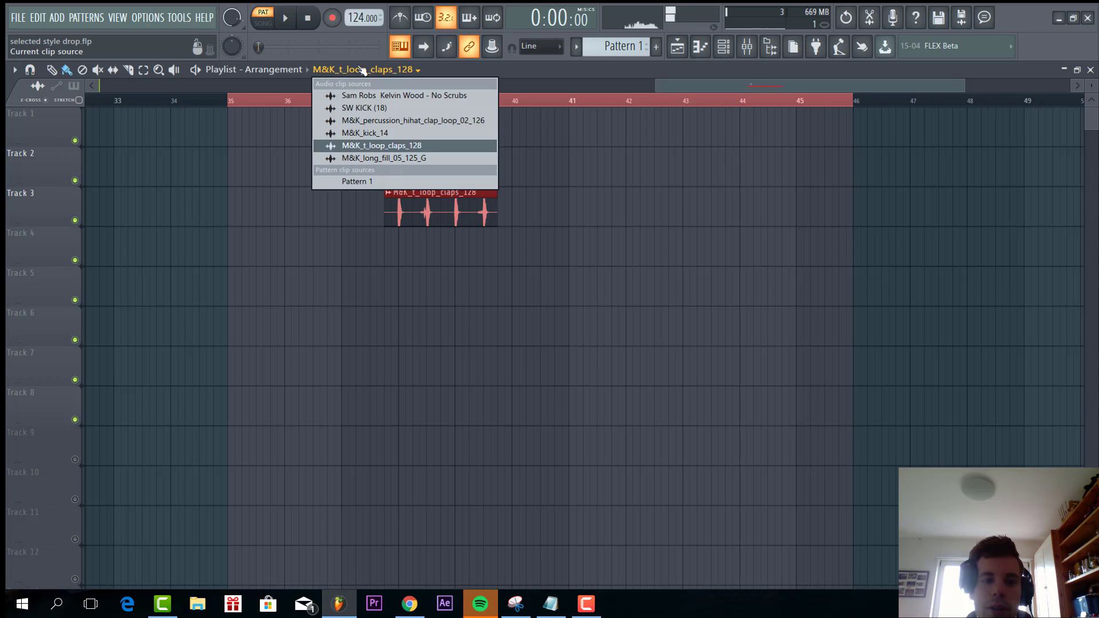
{"action": "left_click", "coordinate": [386, 160]}
{"action": "left_click", "coordinate": [433, 289]}
{"action": "left_click_drag", "start_coordinate": [438, 279], "coordinate": [274, 239]}
Place the M&K_percussion_hihat_clap_loop_02_126 clip on Track 2 and delete the clap loop from Track 3.
{"action": "left_click", "coordinate": [364, 70]}
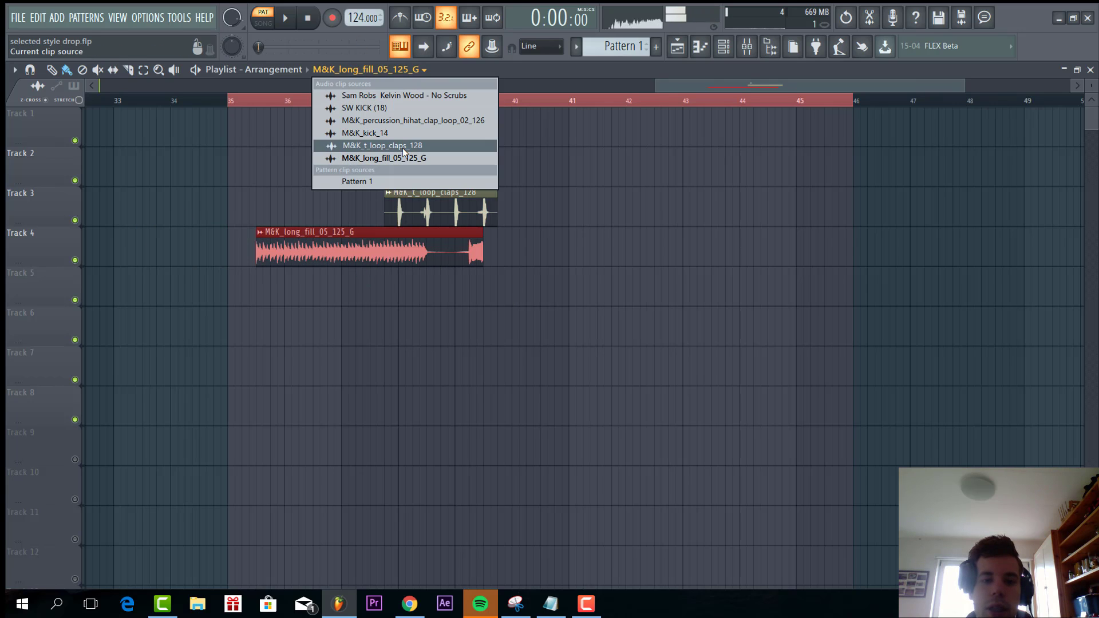
{"action": "left_click", "coordinate": [411, 120]}
{"action": "left_click", "coordinate": [577, 151]}
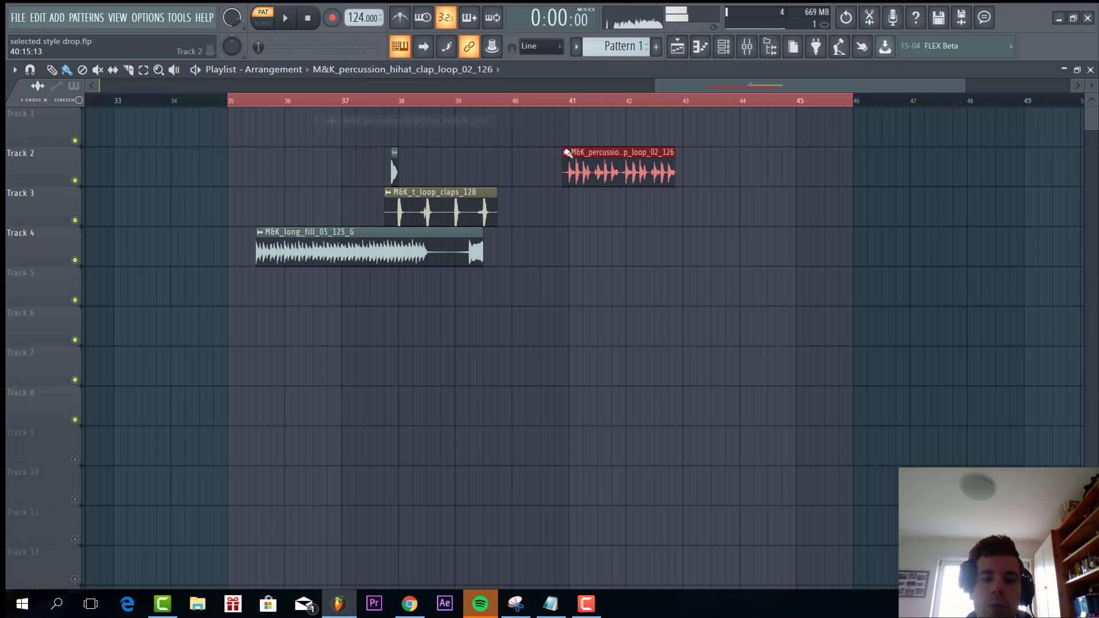
{"action": "left_click_drag", "start_coordinate": [576, 151], "coordinate": [546, 150]}
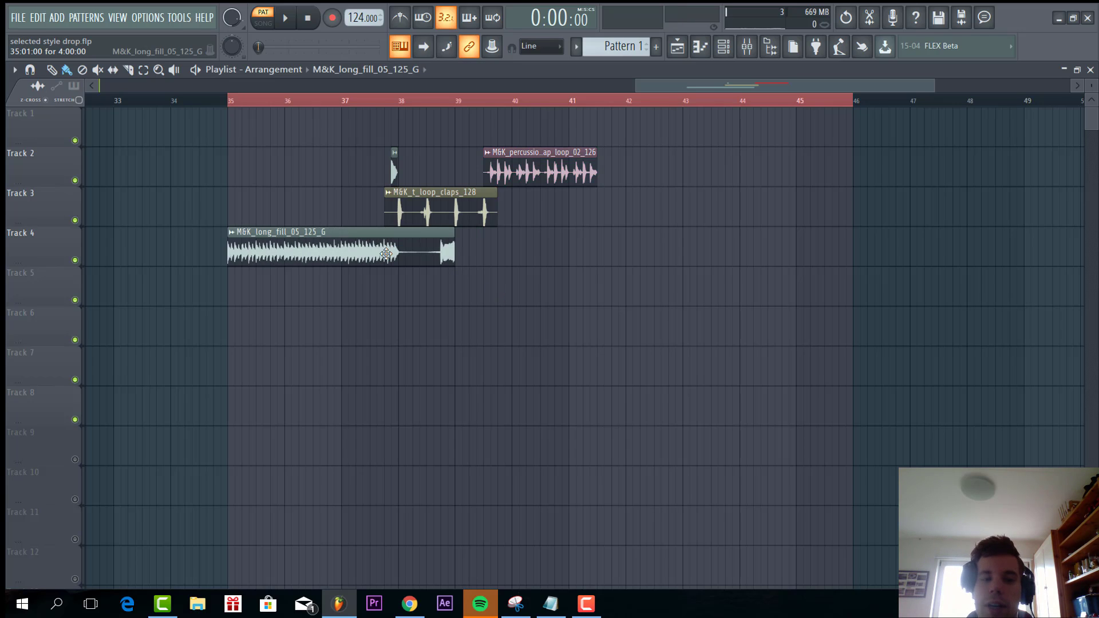
{"action": "right_click", "coordinate": [442, 206]}
{"action": "scroll", "coordinate": [422, 203], "scroll_direction": "up", "scroll_amount": 2}
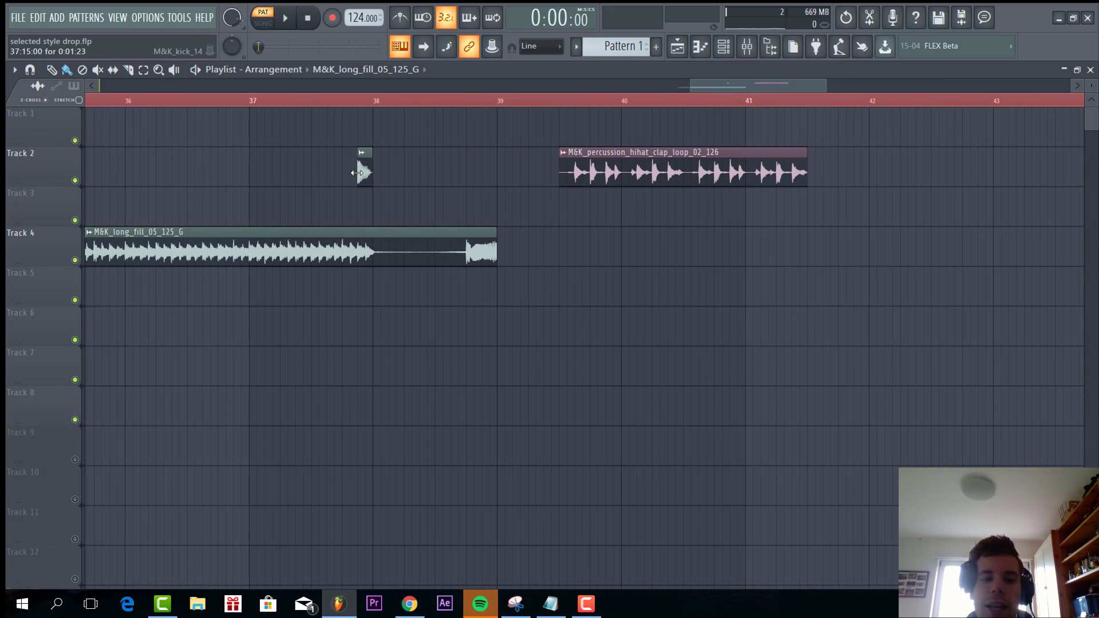
Move the kick to the start of bar 39 on Track 1 and the percussion loop to just before bar 43.
{"action": "scroll", "coordinate": [536, 163], "scroll_direction": "up", "scroll_amount": 3}
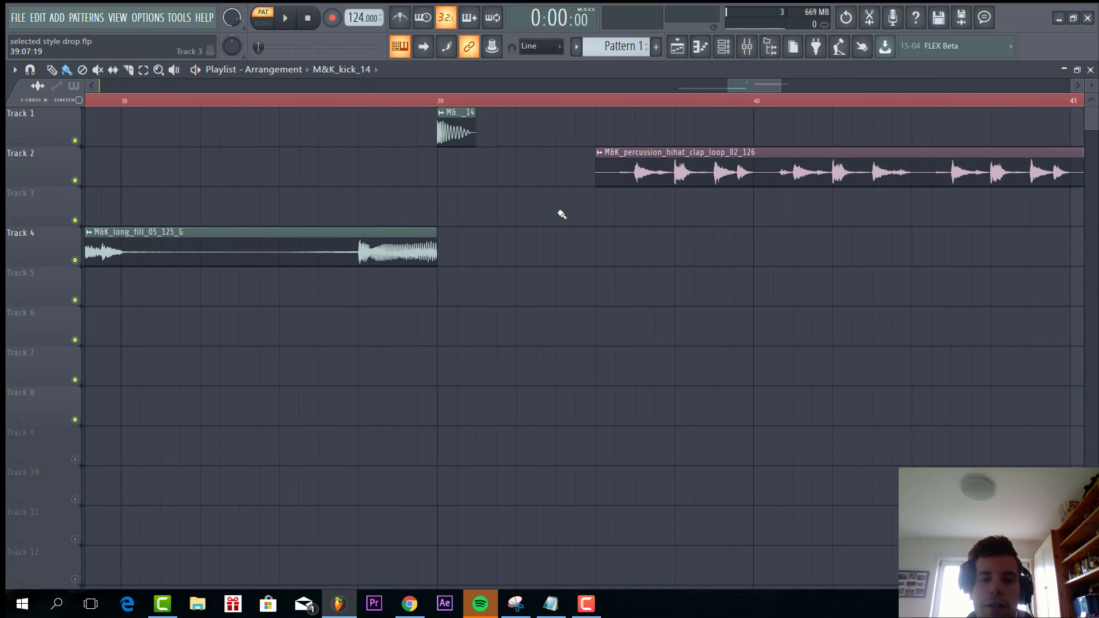
{"action": "scroll", "coordinate": [555, 211], "scroll_direction": "down", "scroll_amount": 4}
{"action": "left_click_drag", "start_coordinate": [611, 177], "coordinate": [922, 173]}
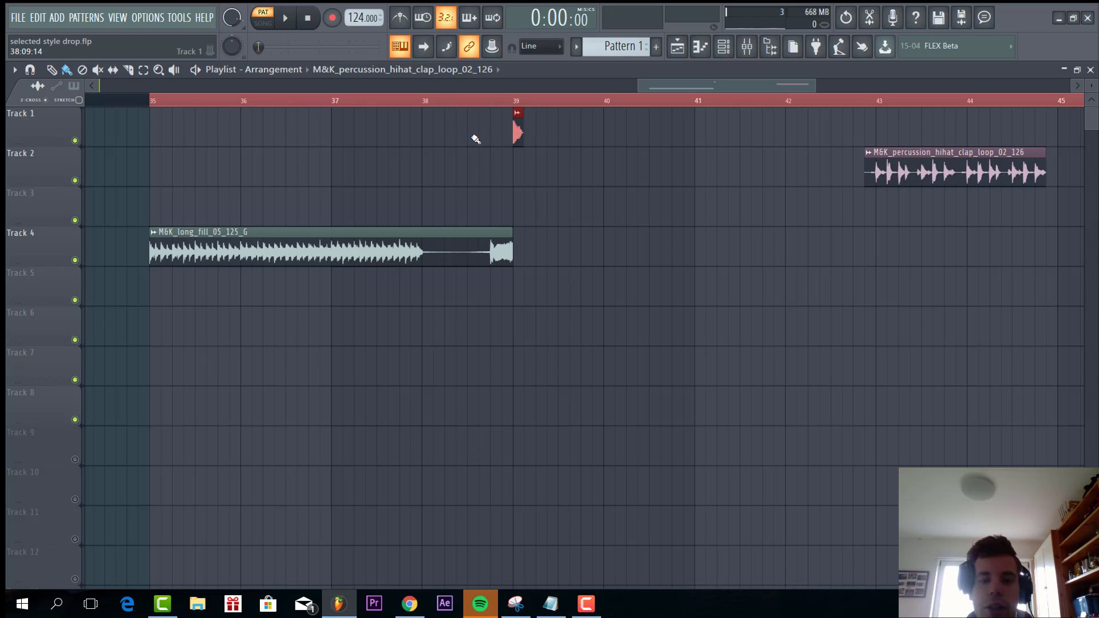
Add kicks on Track 1 at the starts of bars 40, 41 and 42.
{"action": "scroll", "coordinate": [365, 161], "scroll_direction": "down", "scroll_amount": 4}
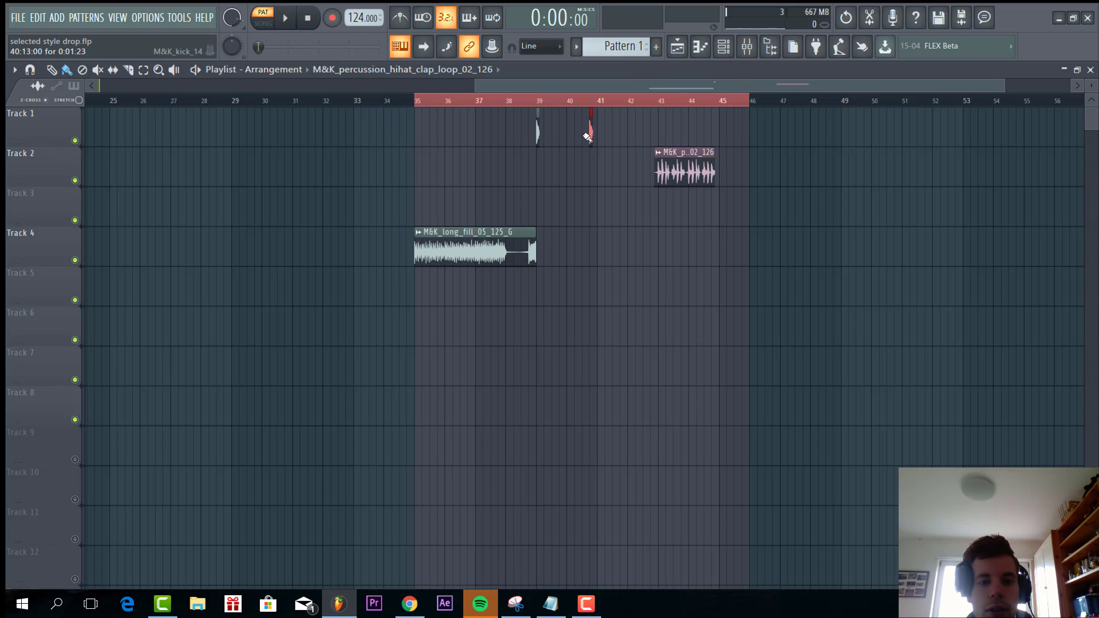
{"action": "scroll", "coordinate": [583, 134], "scroll_direction": "up", "scroll_amount": 4}
{"action": "left_click_drag", "start_coordinate": [633, 138], "coordinate": [556, 133]}
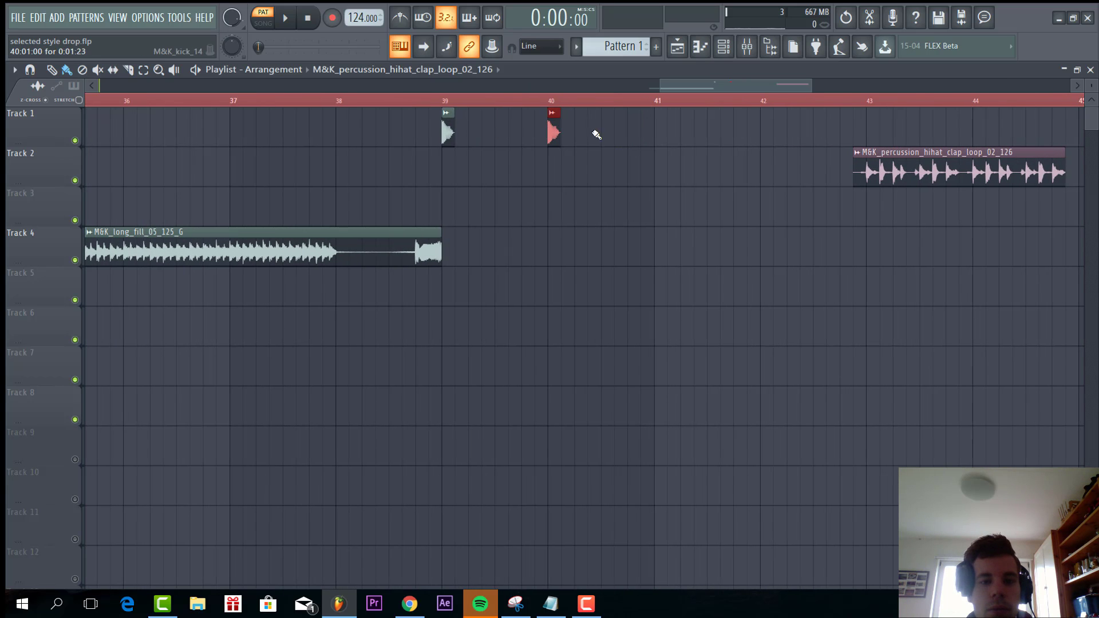
{"action": "left_click", "coordinate": [716, 131]}
{"action": "right_click", "coordinate": [718, 131]}
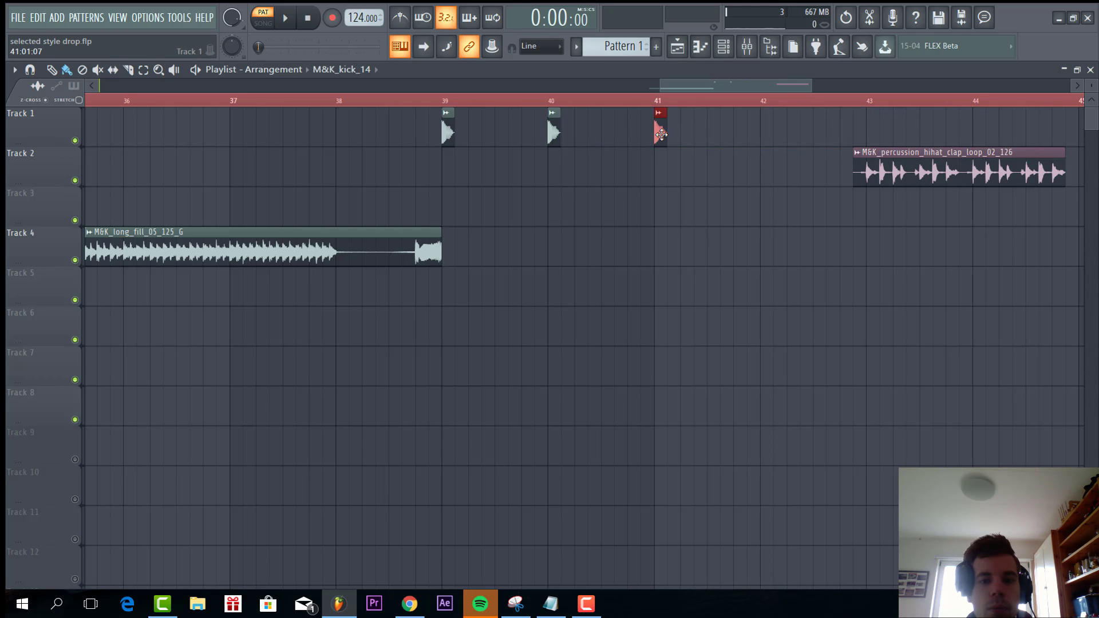
{"action": "scroll", "coordinate": [538, 200], "scroll_direction": "down", "scroll_amount": 2}
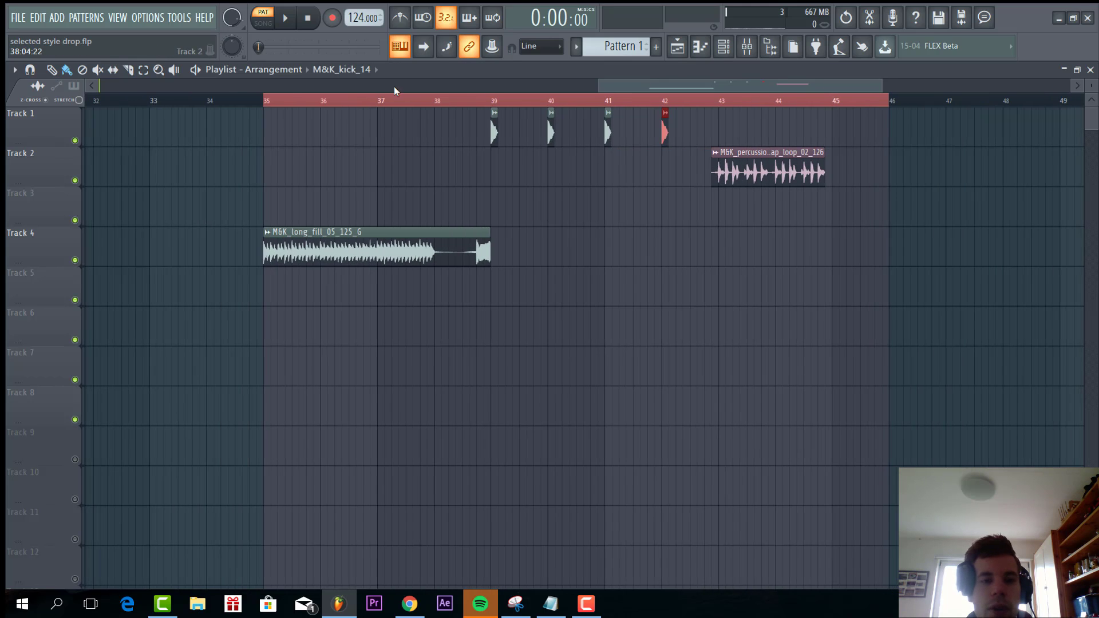
Set the playback position to bar 37 and play the arrangement.
{"action": "scroll", "coordinate": [614, 253], "scroll_direction": "up", "scroll_amount": 2}
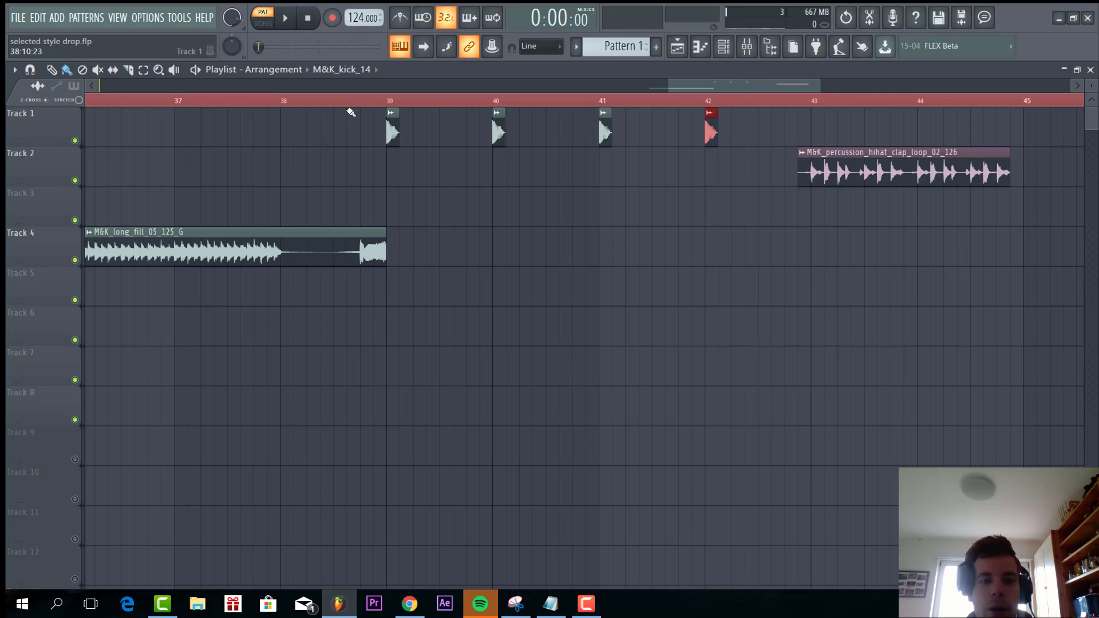
{"action": "left_click_drag", "start_coordinate": [229, 101], "coordinate": [179, 103]}
{"action": "key", "text": "space"}
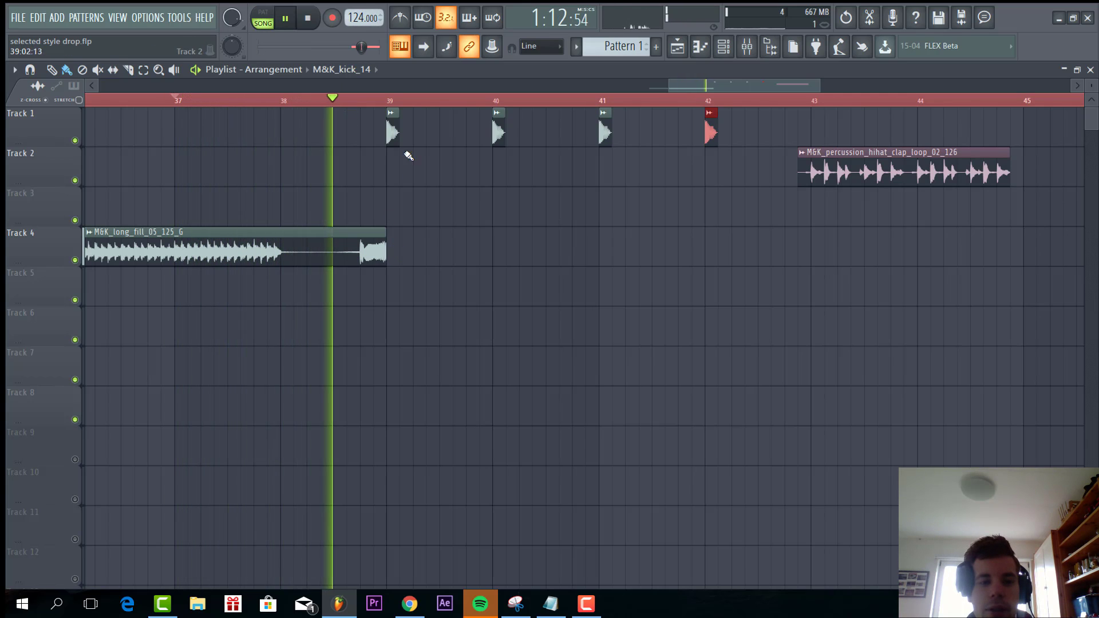
Duplicate the Track 1 kicks until one falls on every beat of bars 39 to 42.
{"action": "key", "text": "ctrl+v"}
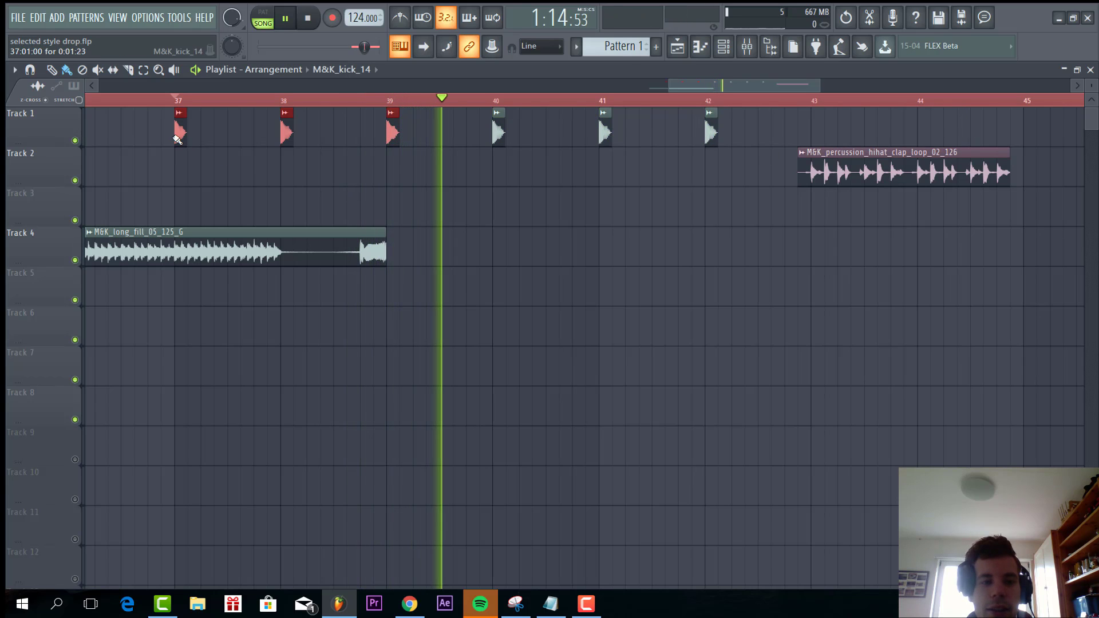
{"action": "left_click_drag", "start_coordinate": [289, 138], "coordinate": [532, 143]}
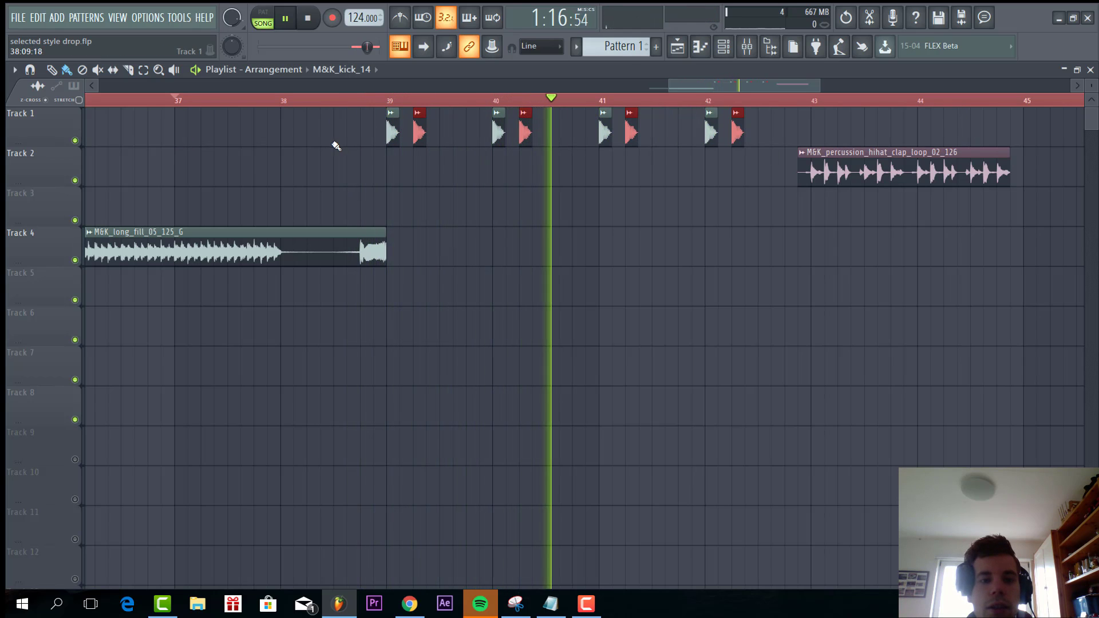
{"action": "left_click_drag", "start_coordinate": [334, 145], "coordinate": [792, 137]}
{"action": "key", "text": "ctrl+c"}
{"action": "key", "text": "ctrl+v"}
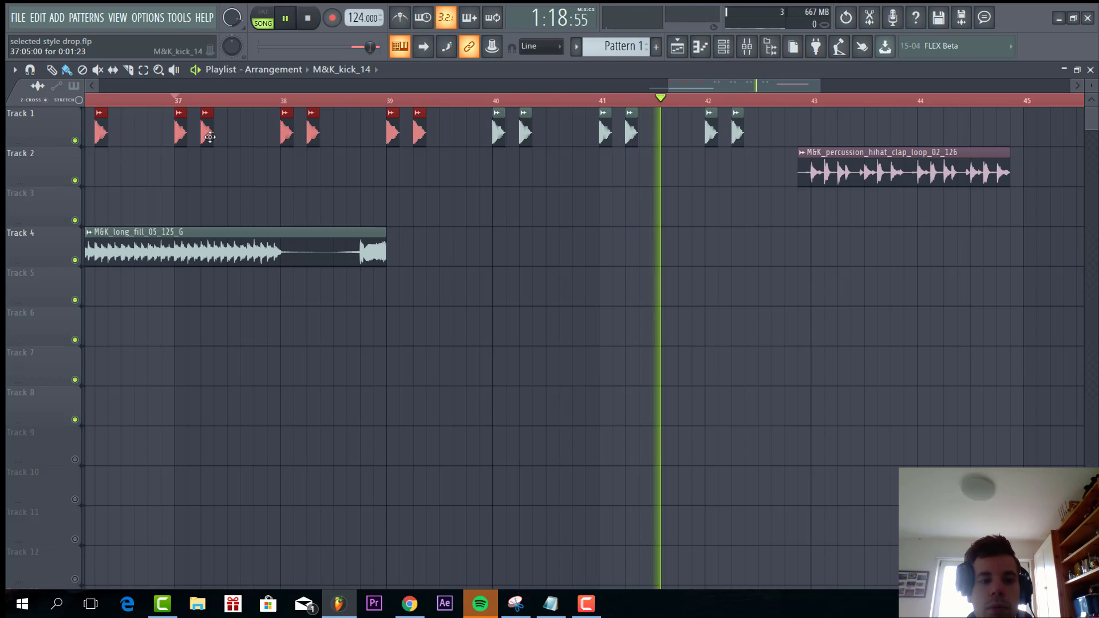
{"action": "left_click_drag", "start_coordinate": [222, 140], "coordinate": [487, 141]}
Restart playback from just before bar 39 to listen to the kick pattern.
{"action": "key", "text": "space"}
{"action": "left_click", "coordinate": [373, 101]}
{"action": "key", "text": "space"}
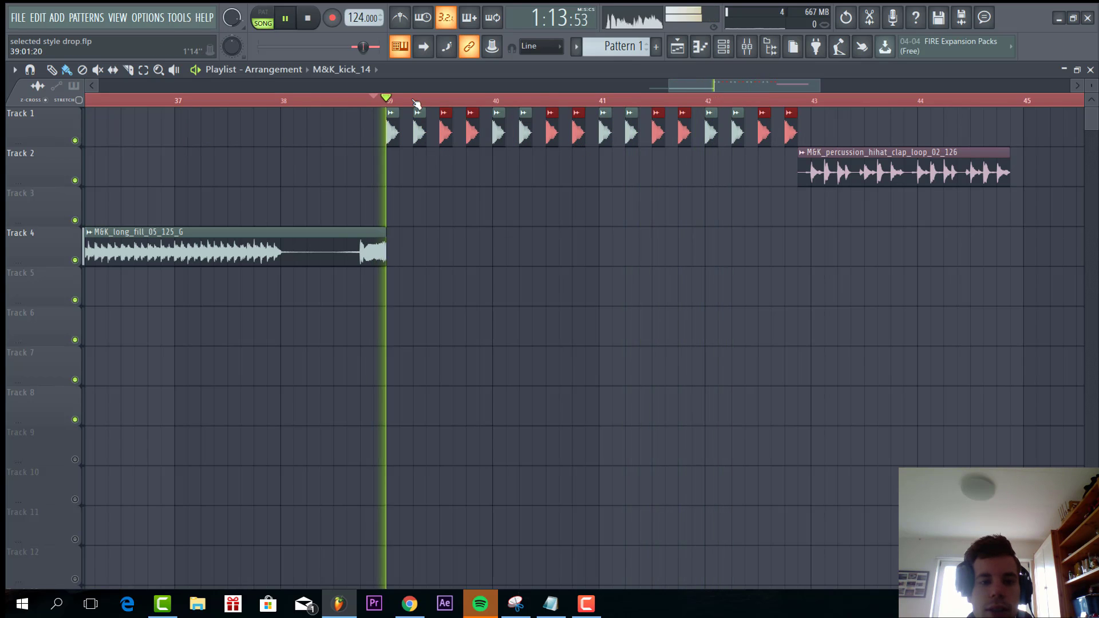
Select all kicks of bars 39 to 42 and duplicate them after the originals on Track 1.
{"action": "left_click", "coordinate": [507, 169], "text": "ctrl"}
{"action": "left_click_drag", "start_coordinate": [314, 137], "coordinate": [942, 111]}
{"action": "scroll", "coordinate": [382, 206], "scroll_direction": "down", "scroll_amount": 2}
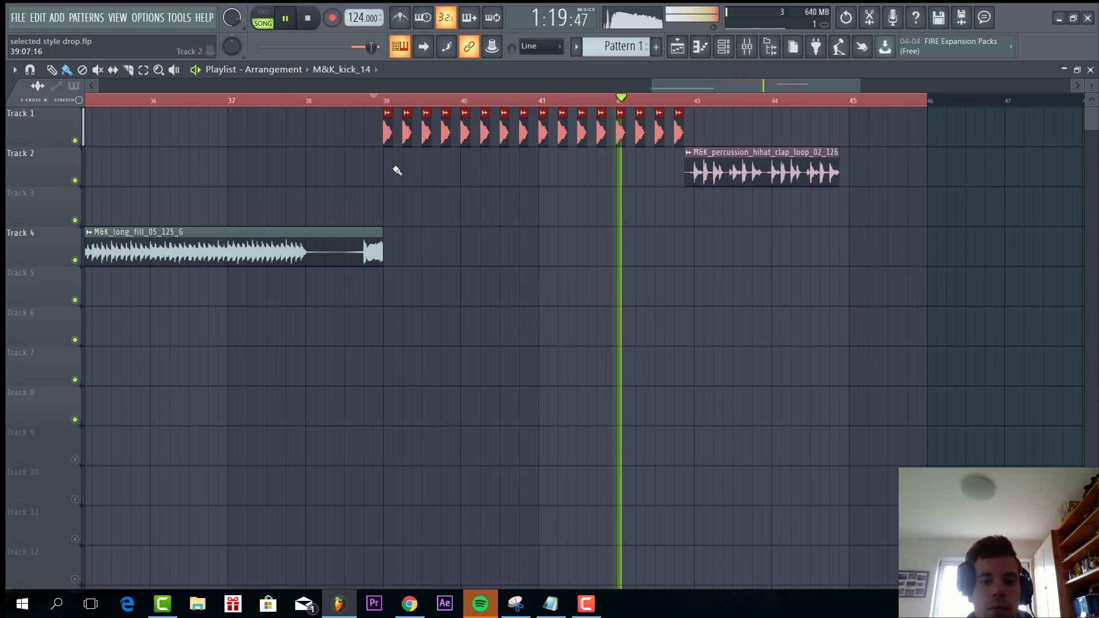
{"action": "left_click_drag", "start_coordinate": [406, 137], "coordinate": [908, 138]}
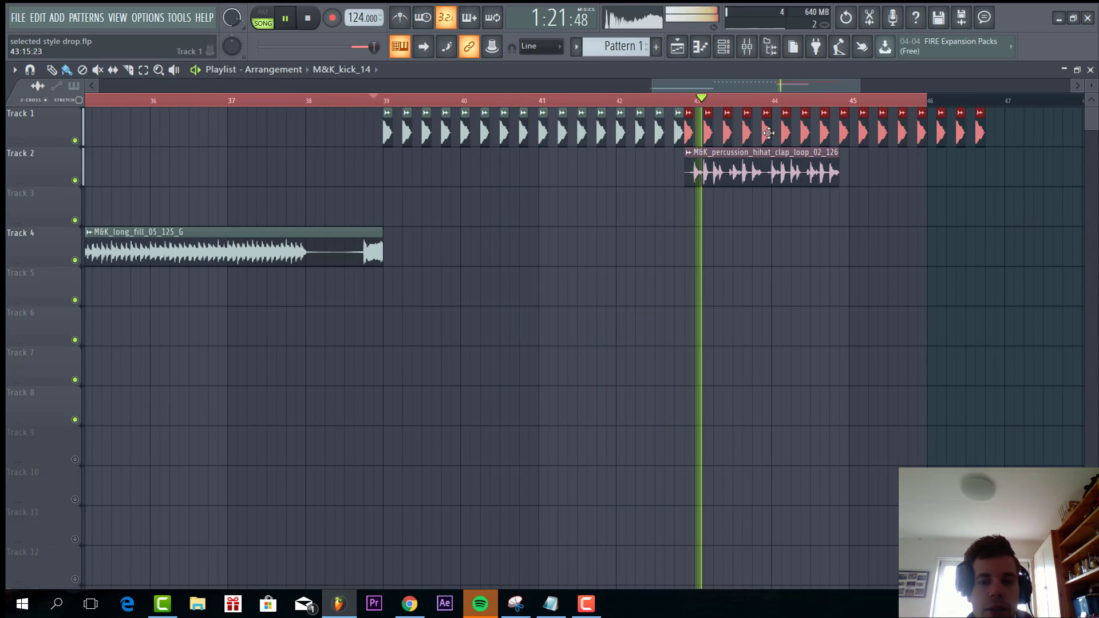
Delete the kicks in bar 42 on Track 1, with the duplicated kicks starting at bar 43.
{"action": "scroll", "coordinate": [670, 138], "scroll_direction": "up", "scroll_amount": 2}
{"action": "right_click", "coordinate": [635, 134]}
{"action": "right_click", "coordinate": [598, 131]}
{"action": "right_click", "coordinate": [562, 131]}
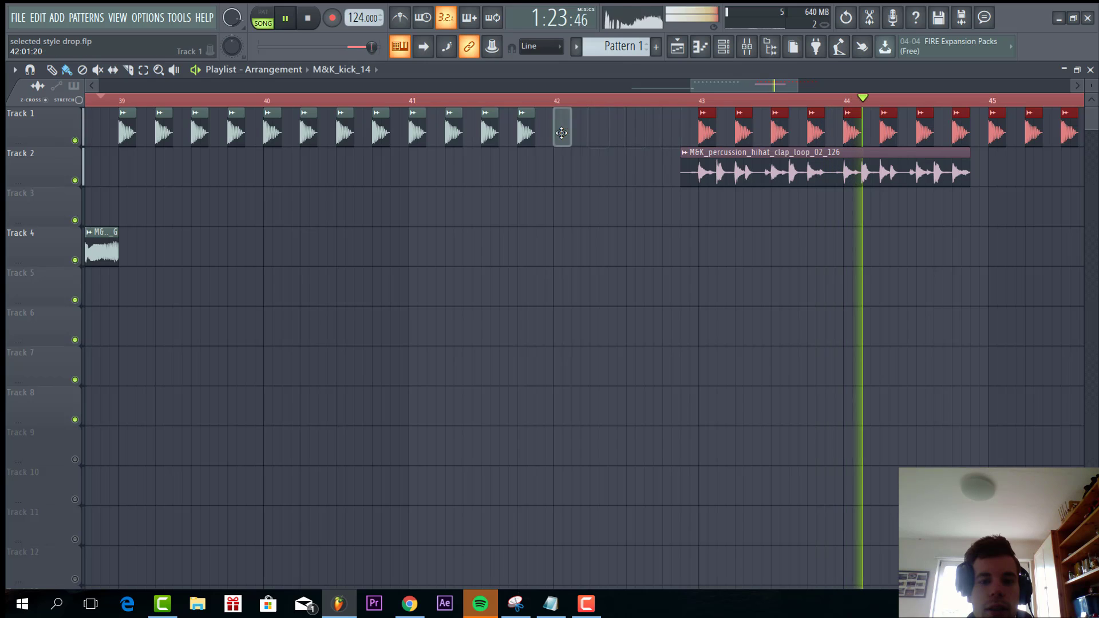
Align the percussion loop on Track 2 with the start of bar 43 and play from shortly before it.
{"action": "scroll", "coordinate": [591, 177], "scroll_direction": "down", "scroll_amount": 1}
{"action": "scroll", "coordinate": [688, 184], "scroll_direction": "up", "scroll_amount": 1}
{"action": "left_click_drag", "start_coordinate": [703, 178], "coordinate": [723, 176]}
{"action": "left_click", "coordinate": [649, 101]}
Extend the time selection to bar 47 and add a second percussion loop on Track 2 at bar 45.
{"action": "scroll", "coordinate": [541, 207], "scroll_direction": "down", "scroll_amount": 4}
{"action": "scroll", "coordinate": [711, 191], "scroll_direction": "up", "scroll_amount": 2}
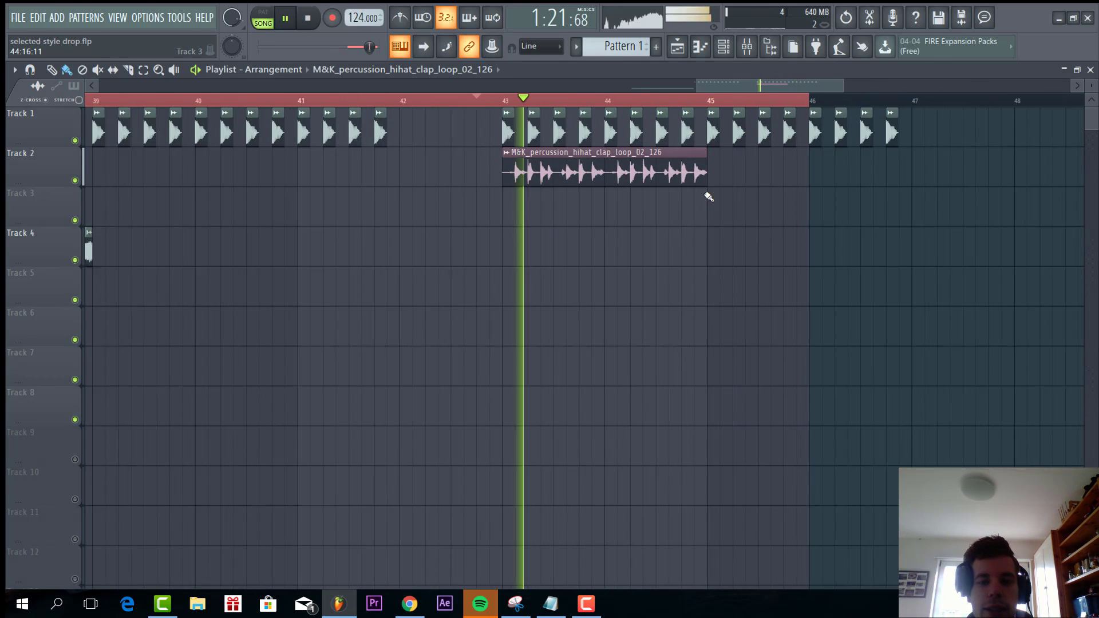
{"action": "key", "text": "ctrl+a"}
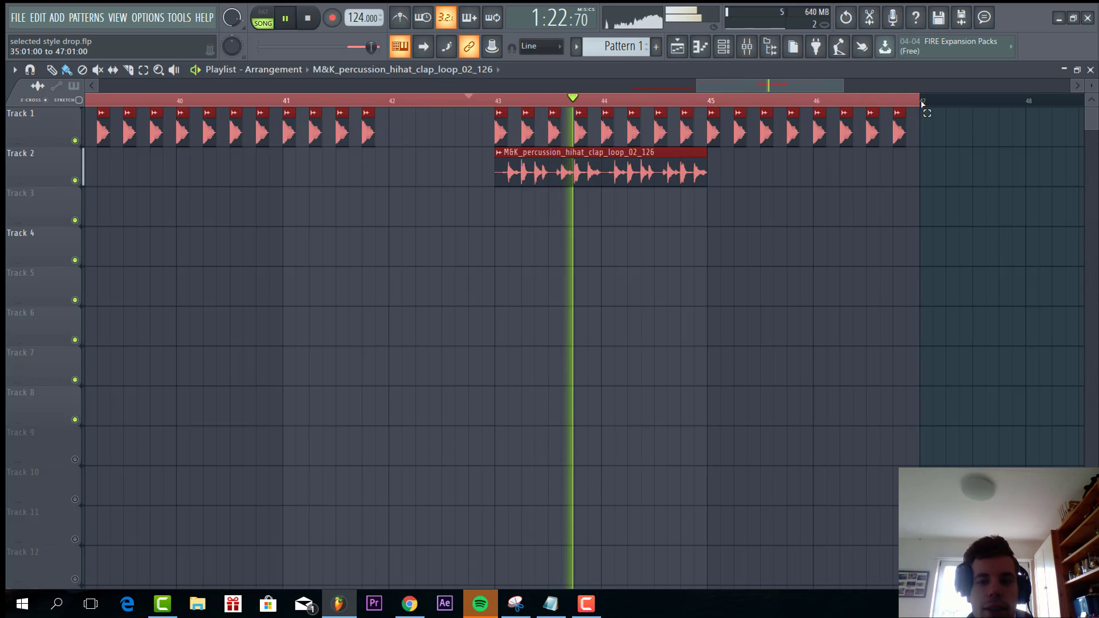
{"action": "left_click", "coordinate": [710, 165]}
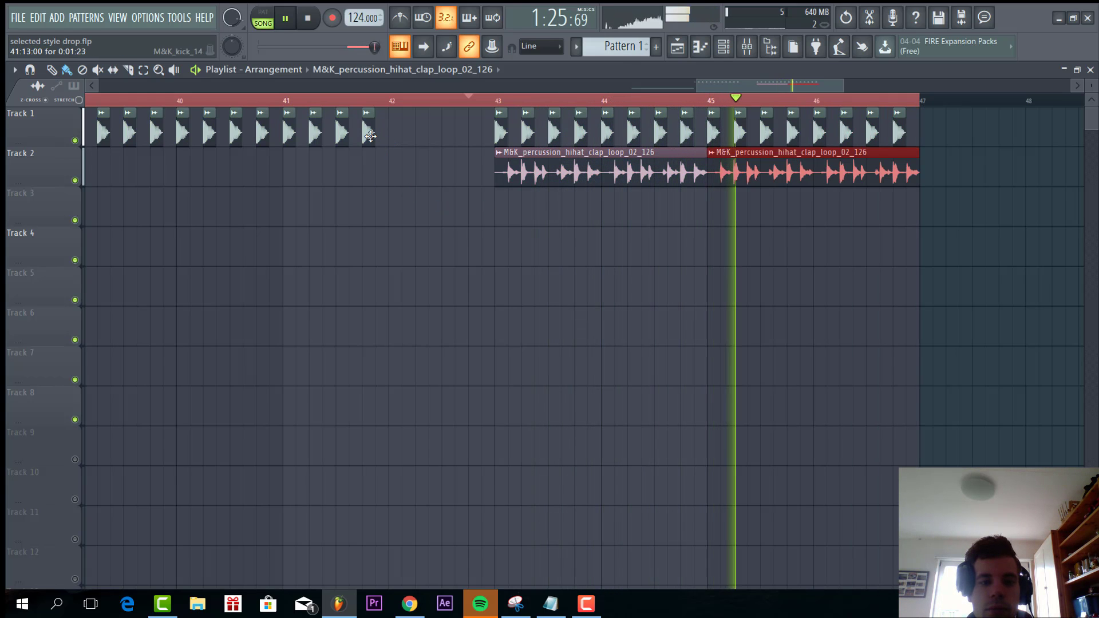
Add two kicks on Track 1 at 42:15 and 42:13 leading into bar 43, auditioning them from bar 42.
{"action": "left_click", "coordinate": [369, 134]}
{"action": "scroll", "coordinate": [430, 143], "scroll_direction": "up", "scroll_amount": 2}
{"action": "left_click", "coordinate": [507, 141]}
{"action": "left_click", "coordinate": [388, 99]}
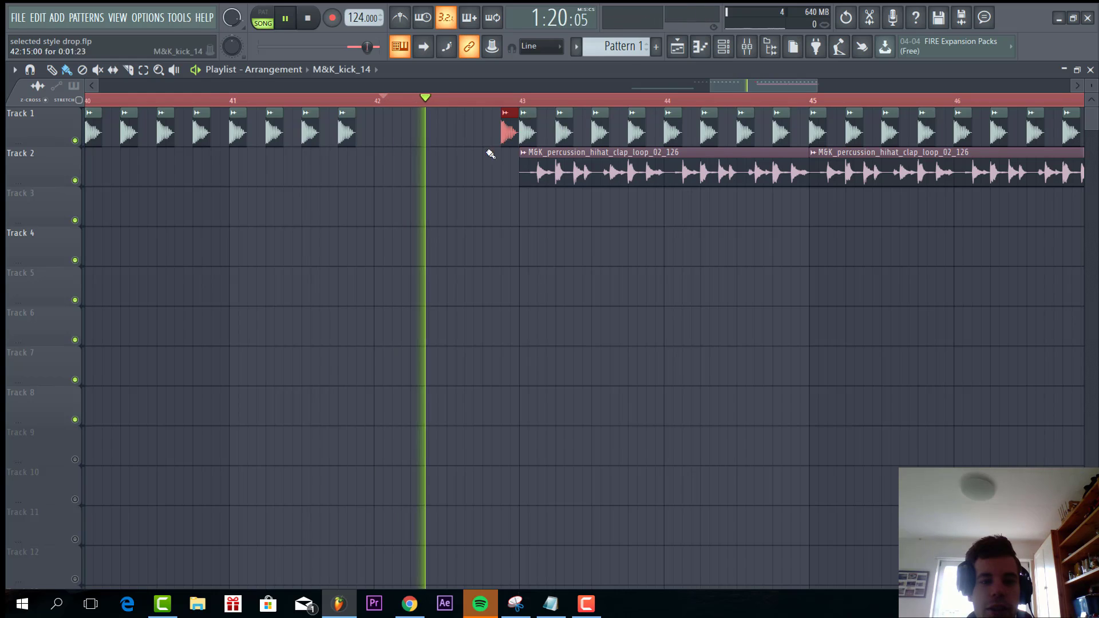
{"action": "scroll", "coordinate": [508, 191], "scroll_direction": "up", "scroll_amount": 2}
{"action": "key", "text": "space"}
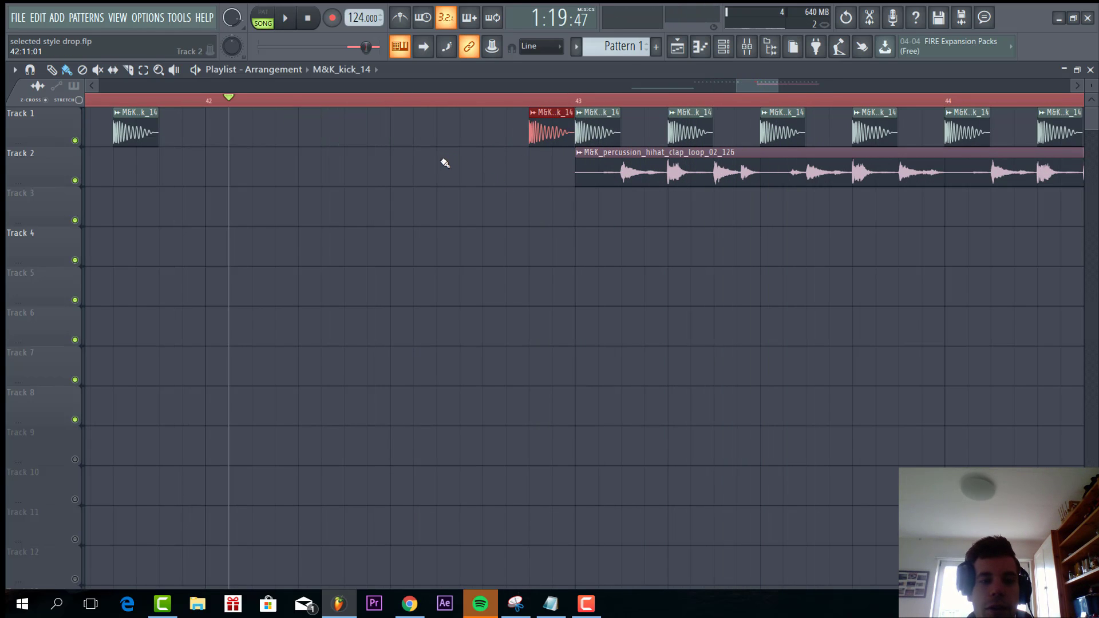
{"action": "key", "text": "space"}
{"action": "left_click", "coordinate": [484, 127]}
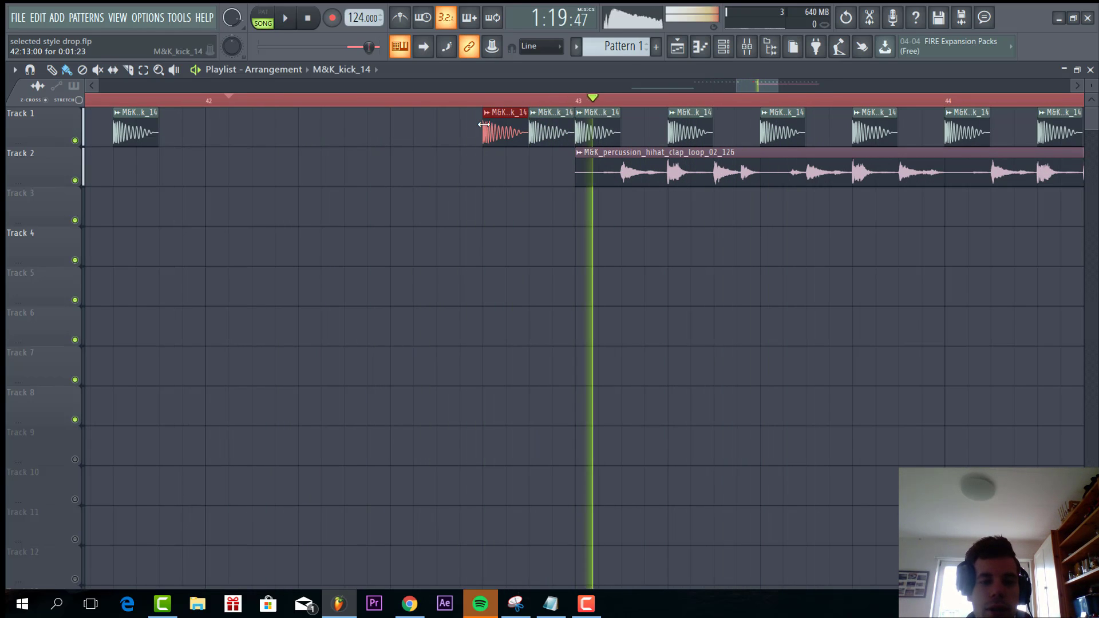
{"action": "key", "text": "space"}
Delete the four kicks in bar 46 on Track 1.
{"action": "scroll", "coordinate": [413, 205], "scroll_direction": "down", "scroll_amount": 3}
{"action": "scroll", "coordinate": [898, 170], "scroll_direction": "up", "scroll_amount": 3}
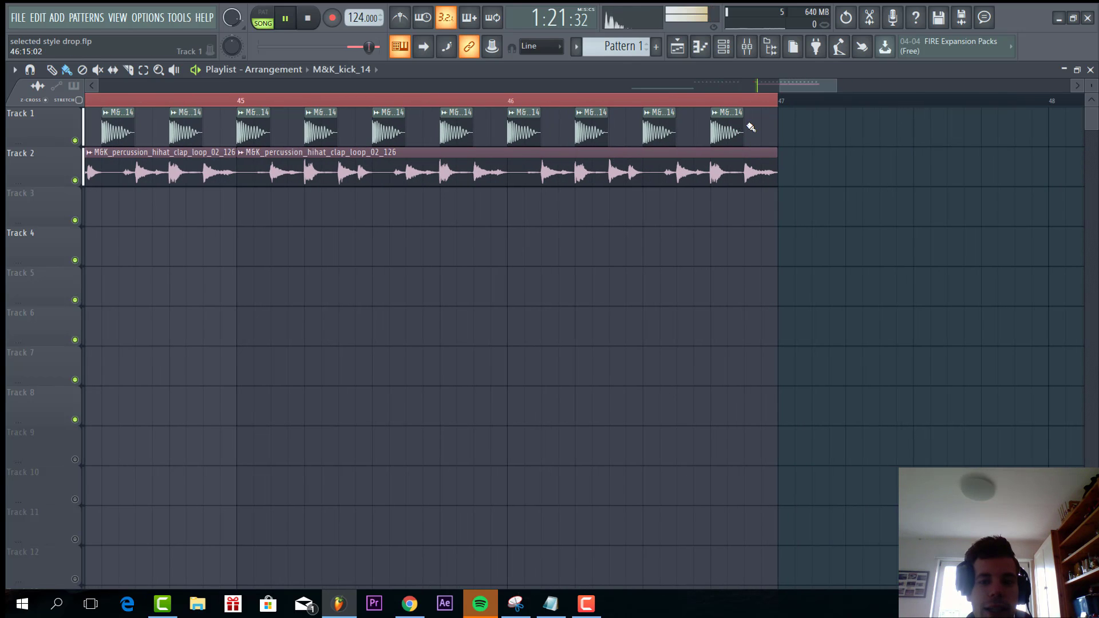
{"action": "right_click", "coordinate": [727, 127]}
{"action": "right_click", "coordinate": [659, 123]}
{"action": "right_click", "coordinate": [591, 117]}
{"action": "right_click", "coordinate": [524, 119]}
Shift the last kick of bar 44 on Track 1 to 44:15, just before bar 45.
{"action": "scroll", "coordinate": [585, 147], "scroll_direction": "down", "scroll_amount": 6}
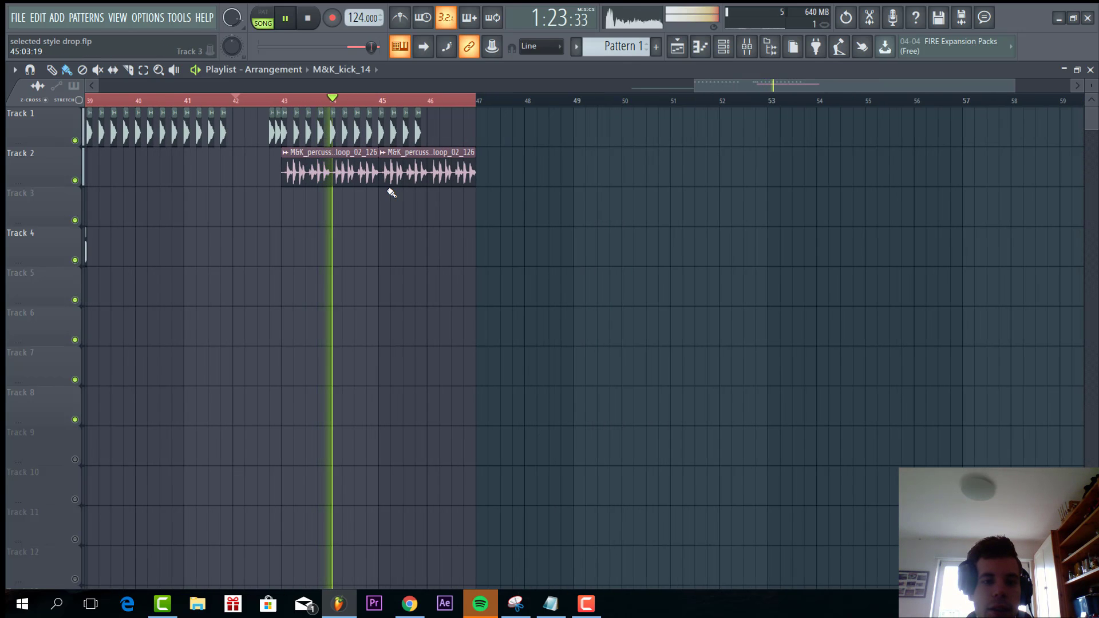
{"action": "scroll", "coordinate": [372, 208], "scroll_direction": "up", "scroll_amount": 4}
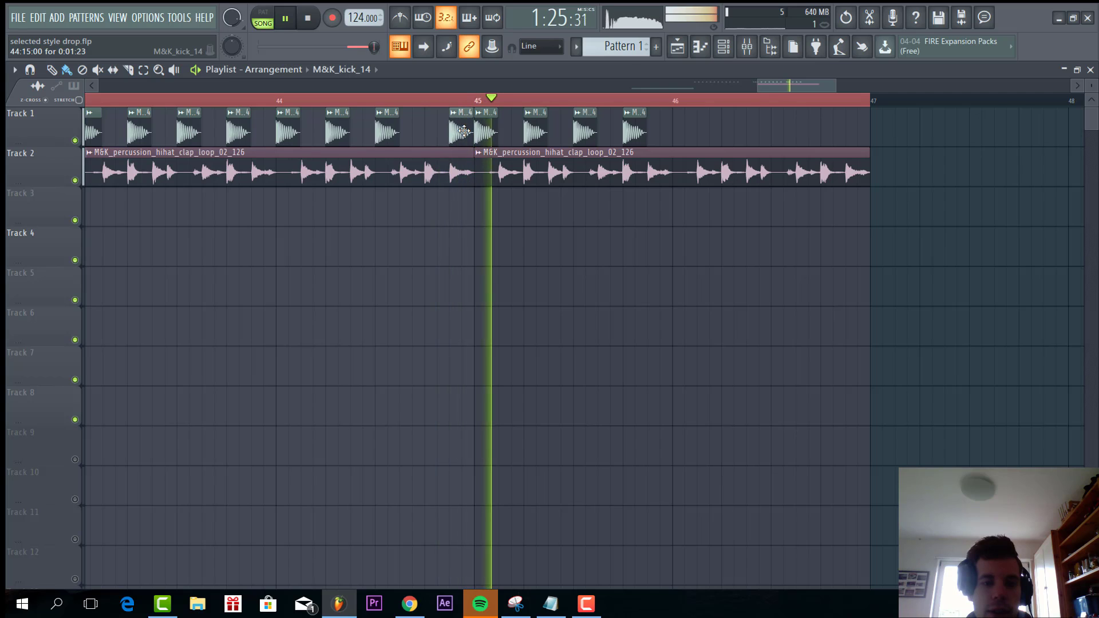
{"action": "scroll", "coordinate": [463, 131], "scroll_direction": "down", "scroll_amount": 3}
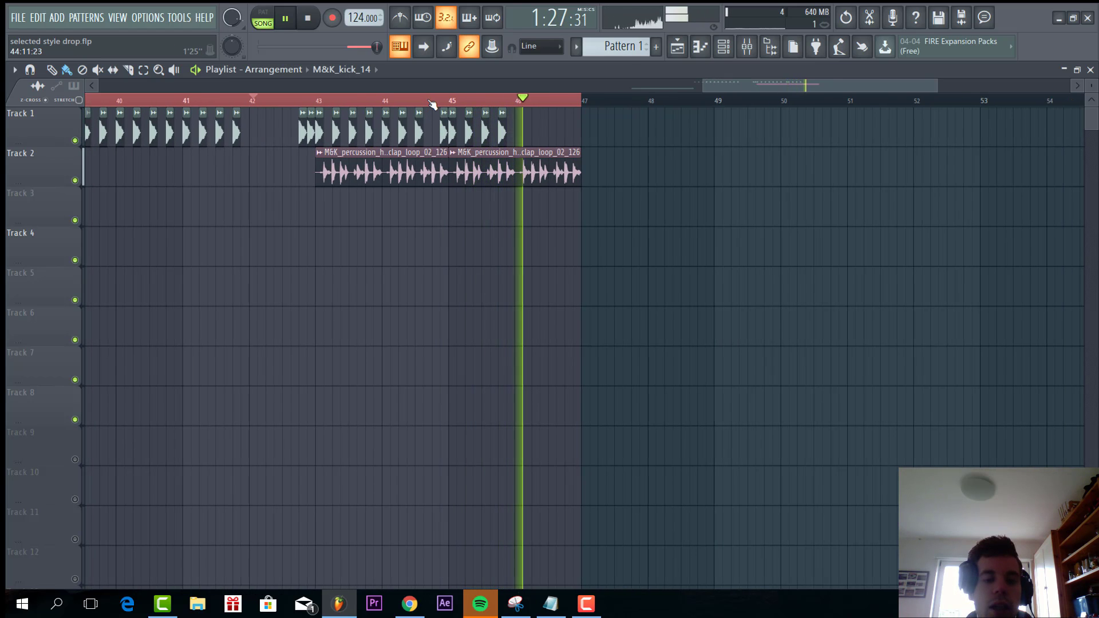
Audition the drums on Tracks 1 and 2 from the second half of bar 44.
{"action": "left_click", "coordinate": [433, 102]}
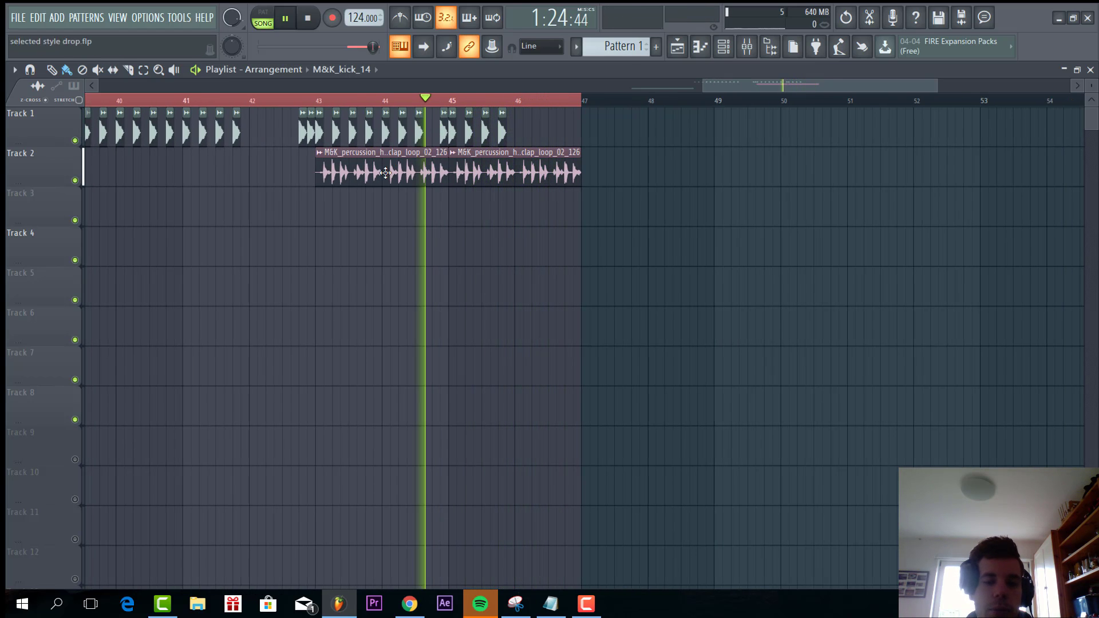
{"action": "scroll", "coordinate": [301, 203], "scroll_direction": "down", "scroll_amount": 2}
{"action": "scroll", "coordinate": [302, 204], "scroll_direction": "up", "scroll_amount": 2}
{"action": "scroll", "coordinate": [1037, 202], "scroll_direction": "up", "scroll_amount": 1}
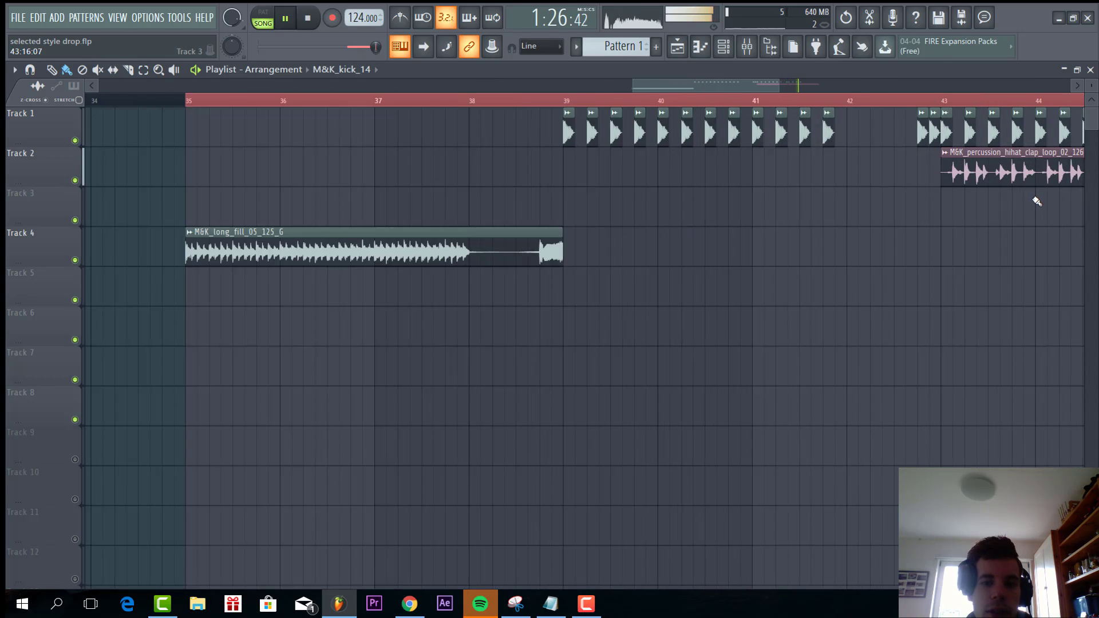
Shift the last kick of bar 40 on Track 1 to 40:15, auditioning it from bar 40.
{"action": "scroll", "coordinate": [1037, 201], "scroll_direction": "up", "scroll_amount": 1}
{"action": "key", "text": "space"}
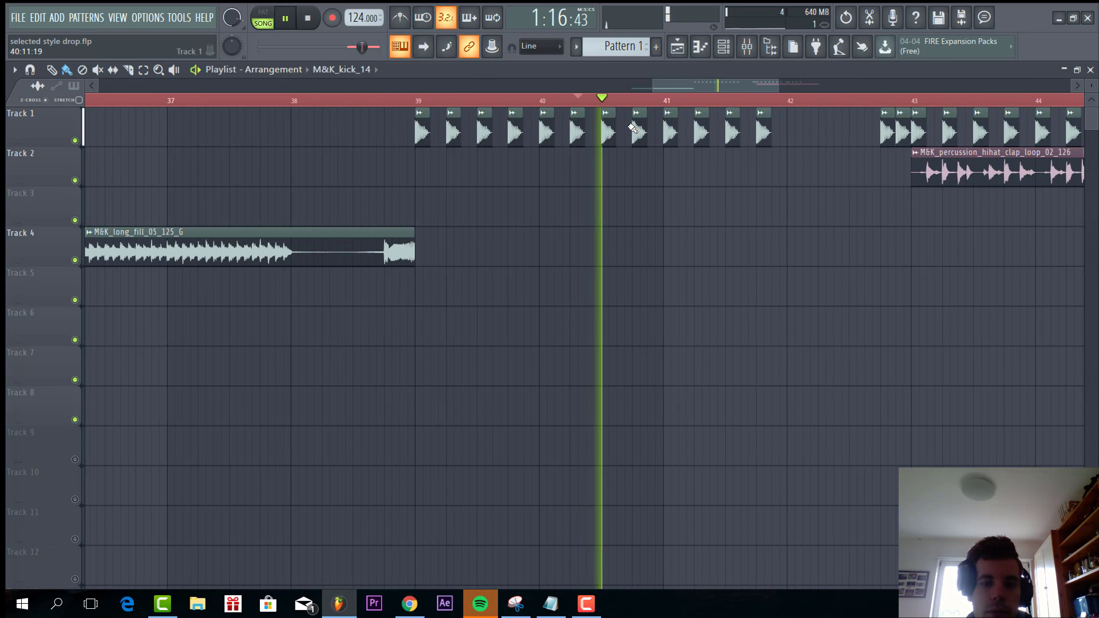
{"action": "scroll", "coordinate": [554, 156], "scroll_direction": "up", "scroll_amount": 3}
{"action": "scroll", "coordinate": [454, 173], "scroll_direction": "down", "scroll_amount": 4}
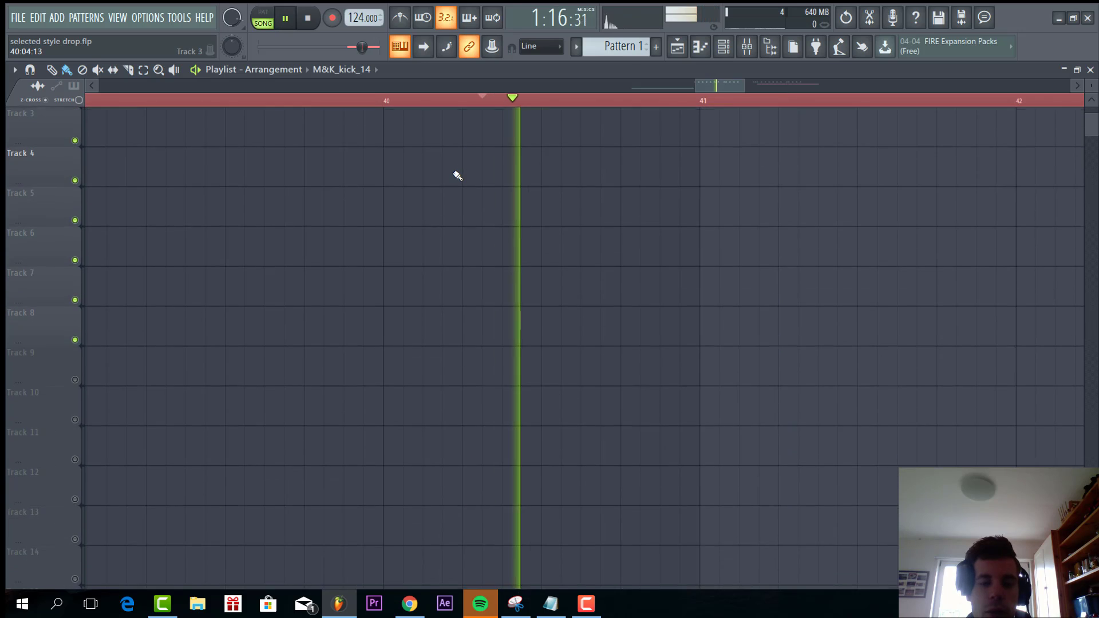
{"action": "scroll", "coordinate": [410, 165], "scroll_direction": "up", "scroll_amount": 2}
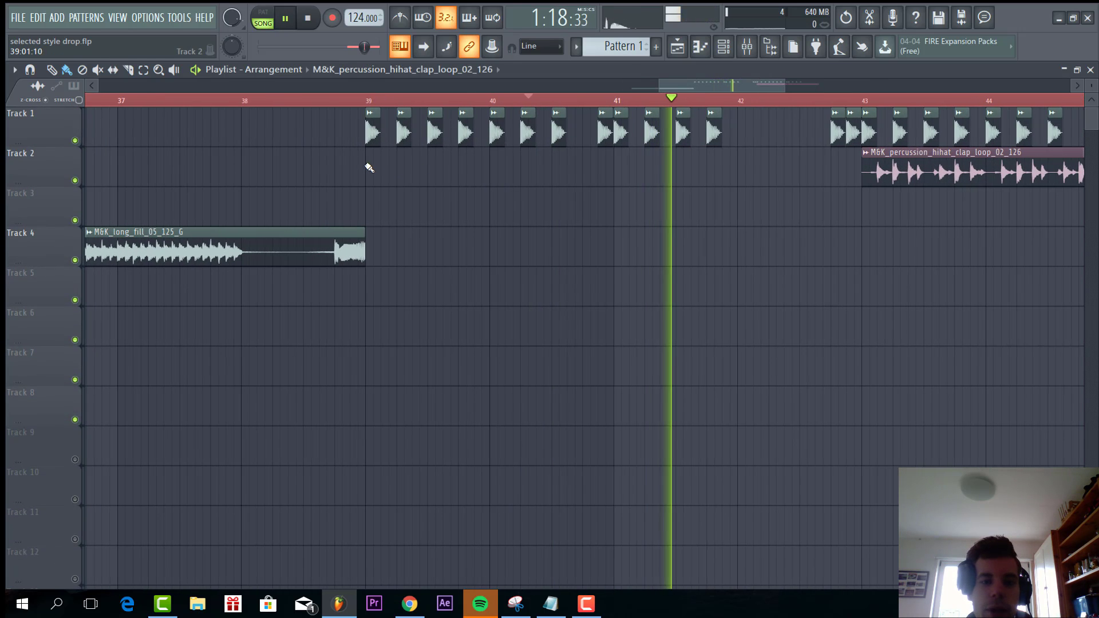
Place the percussion hihat clap loop on Track 2 at bar 39 and audition it from just before bar 39.
{"action": "left_click", "coordinate": [372, 170]}
{"action": "scroll", "coordinate": [373, 171], "scroll_direction": "up", "scroll_amount": 2}
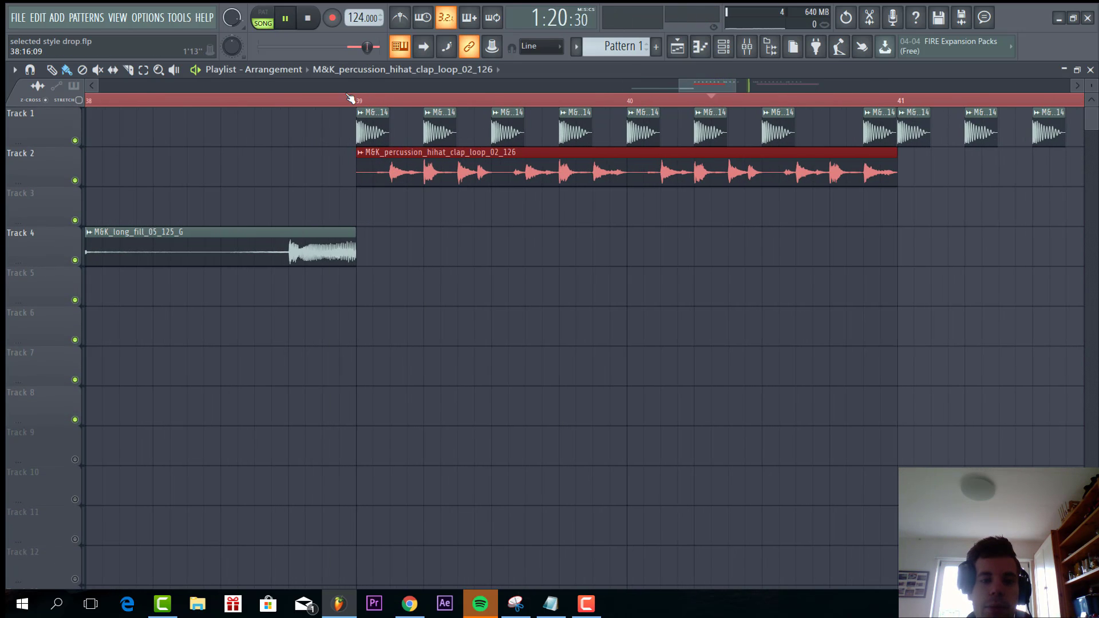
{"action": "left_click", "coordinate": [348, 98]}
{"action": "key", "text": "space"}
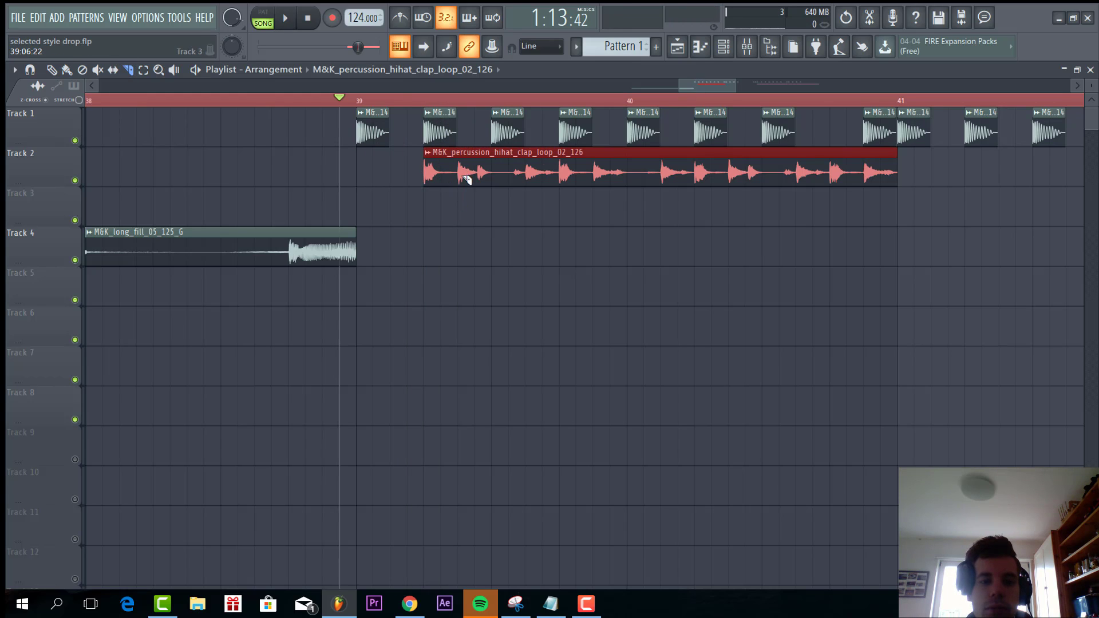
Cut the Track 2 percussion loop at bar 39 down to the single clap hit between 39:05 and 39:07, deleting the rest.
{"action": "left_click_drag", "start_coordinate": [458, 199], "coordinate": [460, 159]}
{"action": "left_click", "coordinate": [50, 70]}
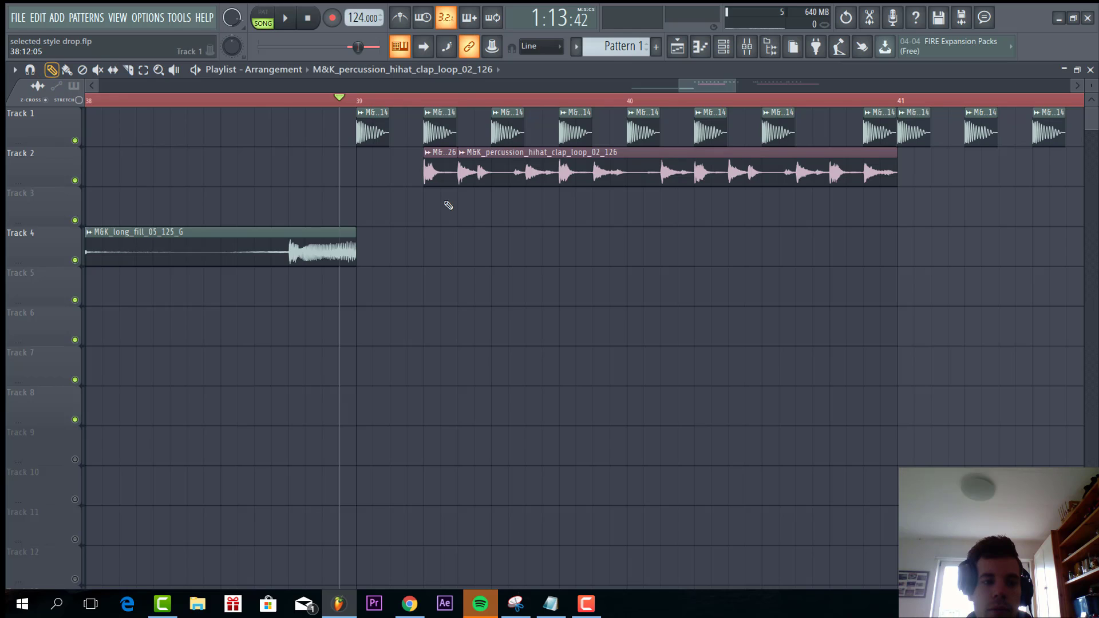
{"action": "right_click", "coordinate": [468, 178]}
{"action": "scroll", "coordinate": [441, 178], "scroll_direction": "up", "scroll_amount": 3}
{"action": "key", "text": "space"}
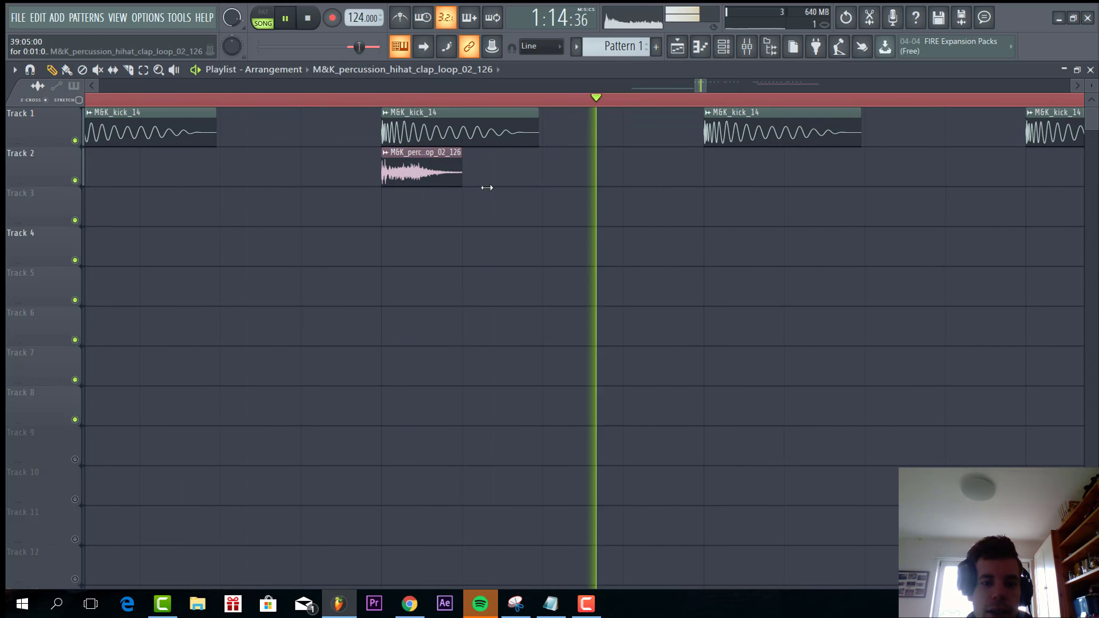
Set the percussion loop's declicking mode to Generic (bleeding) and extend the clap clip's start slightly ahead of the kick.
{"action": "scroll", "coordinate": [458, 182], "scroll_direction": "up", "scroll_amount": 2}
{"action": "double_click", "coordinate": [422, 179]}
{"action": "left_click", "coordinate": [167, 296]}
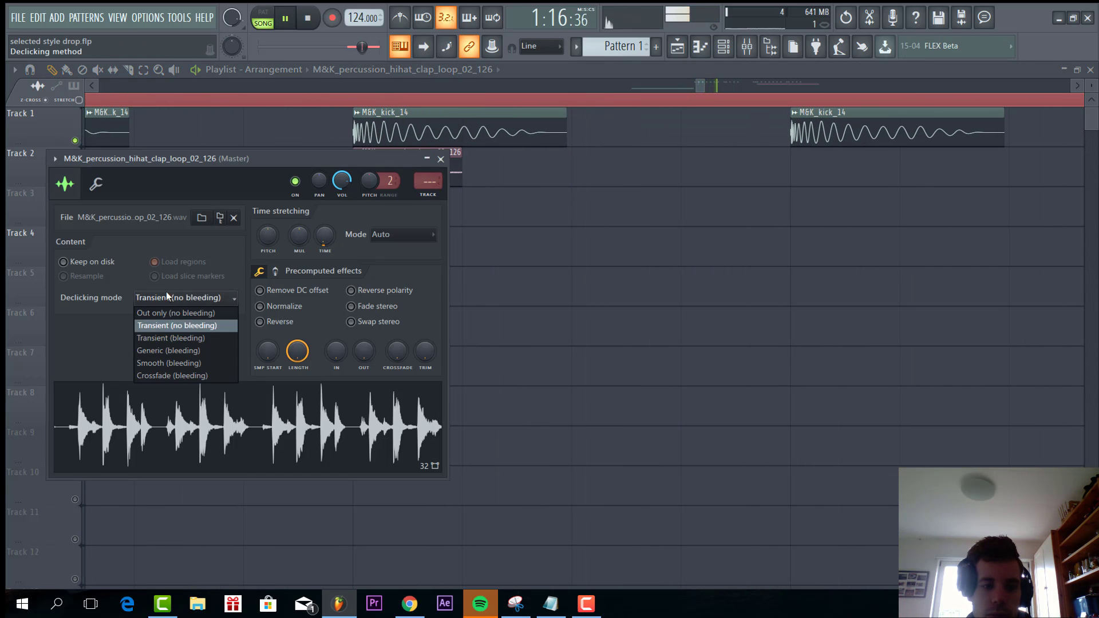
{"action": "left_click", "coordinate": [181, 350]}
{"action": "key", "text": "Escape"}
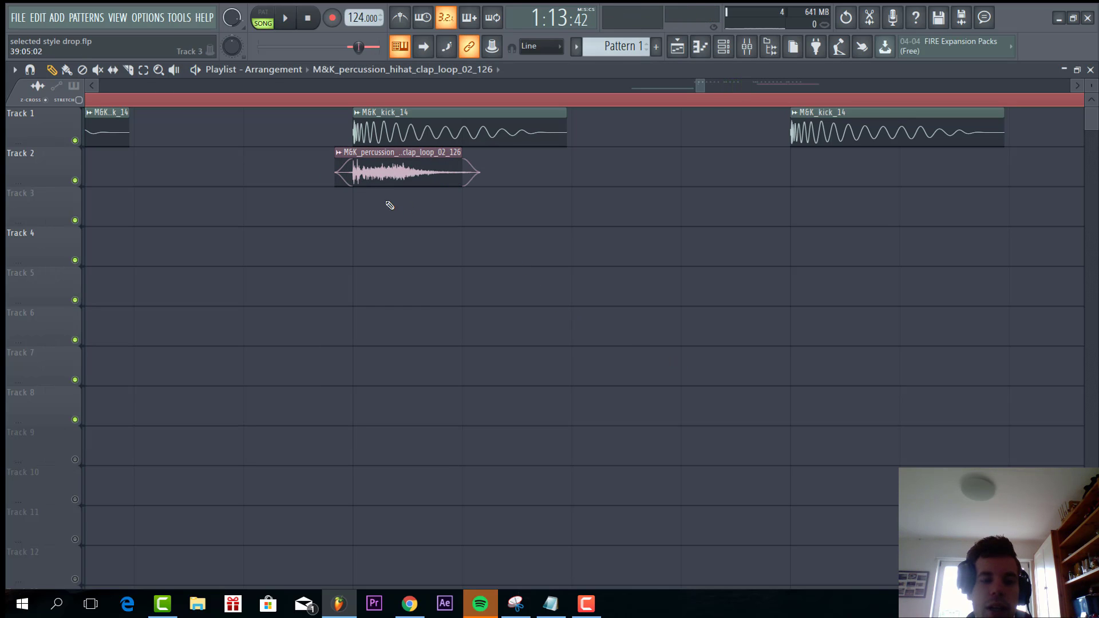
{"action": "scroll", "coordinate": [438, 212], "scroll_direction": "down", "scroll_amount": 2}
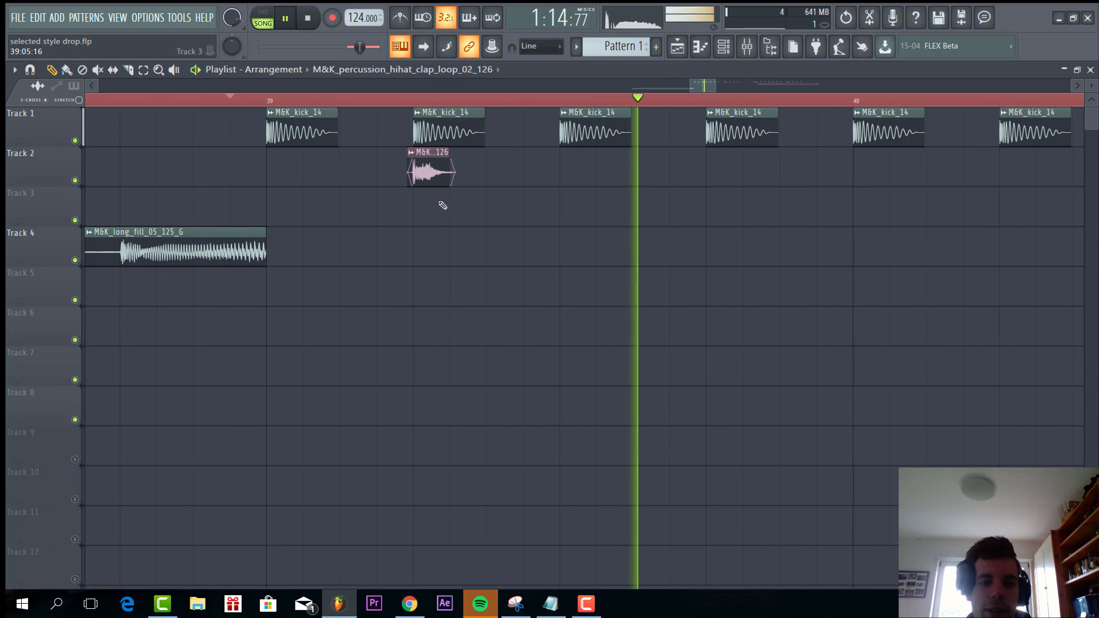
Repeat the clap clip on Track 2 around 39:13, 40:05 and 40:13, lining each hit up with the beat.
{"action": "left_click", "coordinate": [730, 170]}
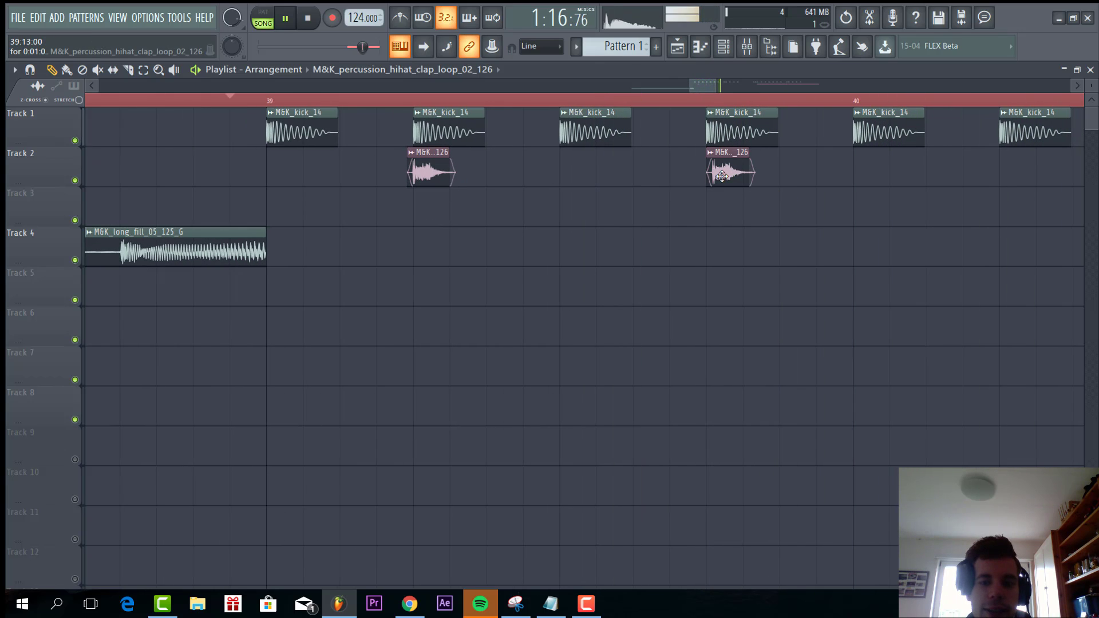
{"action": "left_click_drag", "start_coordinate": [465, 135], "coordinate": [768, 129]}
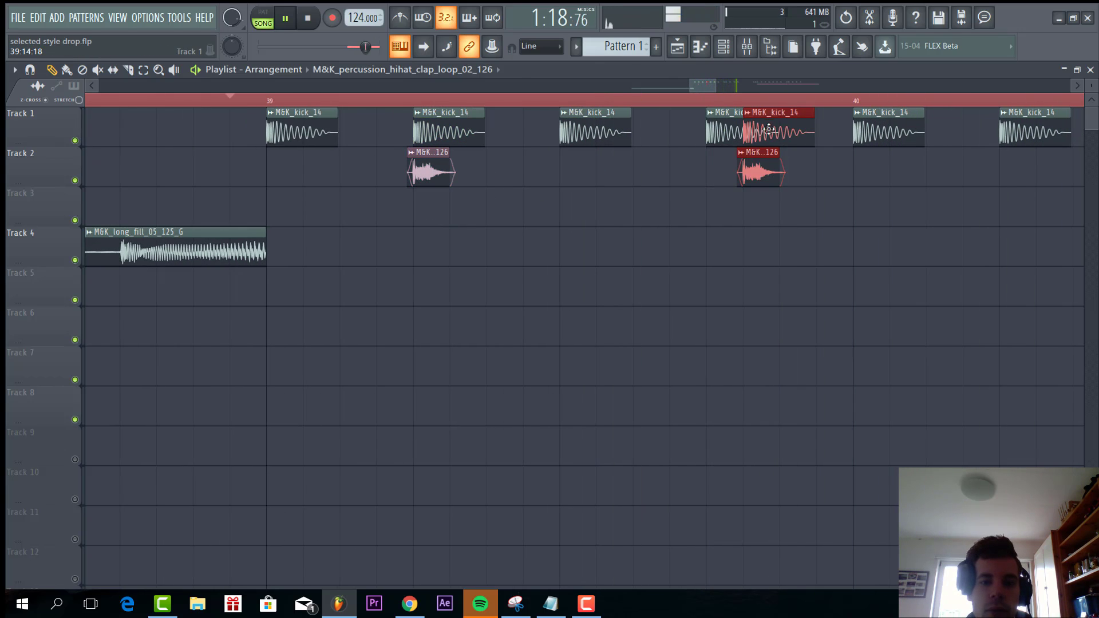
{"action": "scroll", "coordinate": [429, 214], "scroll_direction": "down", "scroll_amount": 3}
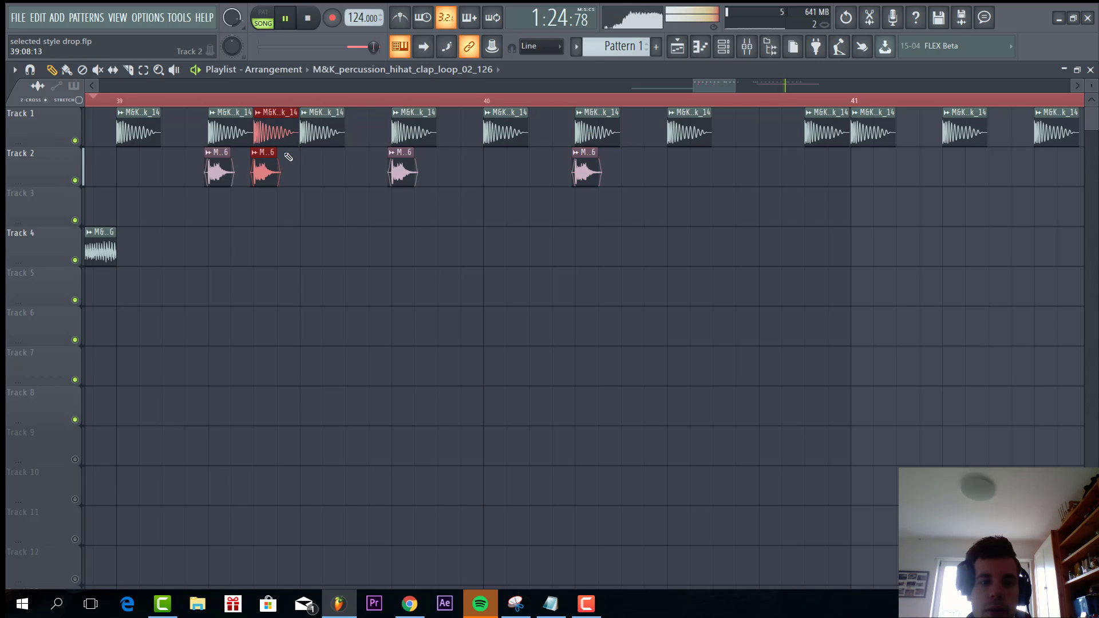
{"action": "scroll", "coordinate": [577, 198], "scroll_direction": "down", "scroll_amount": 2}
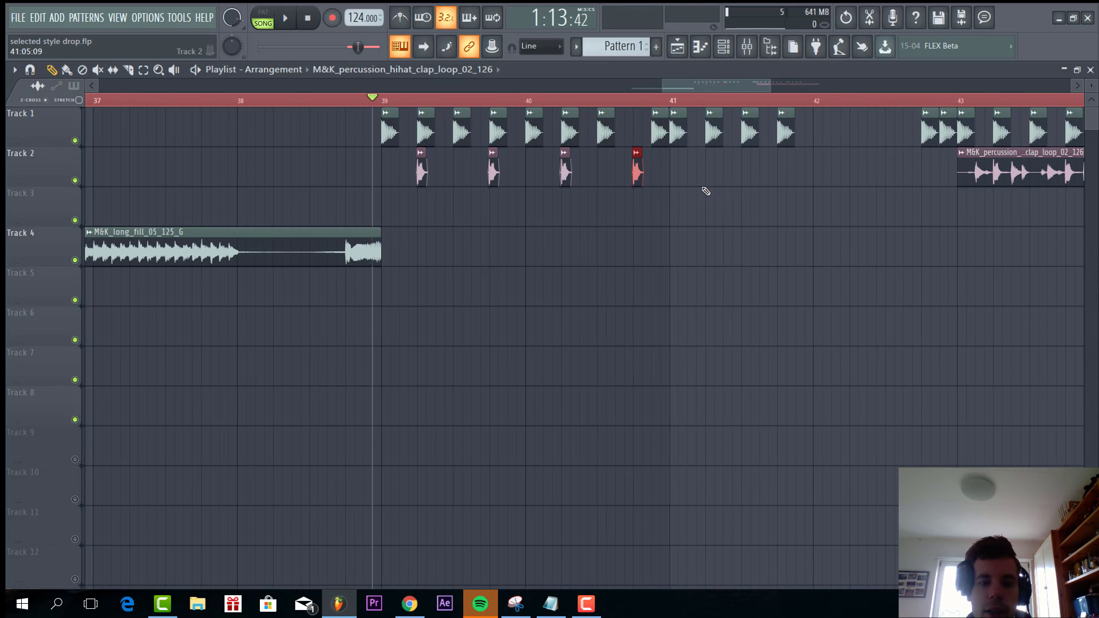
Select the four claps with the kick at 39:05 and copy them two bars on, so the claps continue from 41:05.
{"action": "left_click_drag", "start_coordinate": [423, 182], "coordinate": [403, 178]}
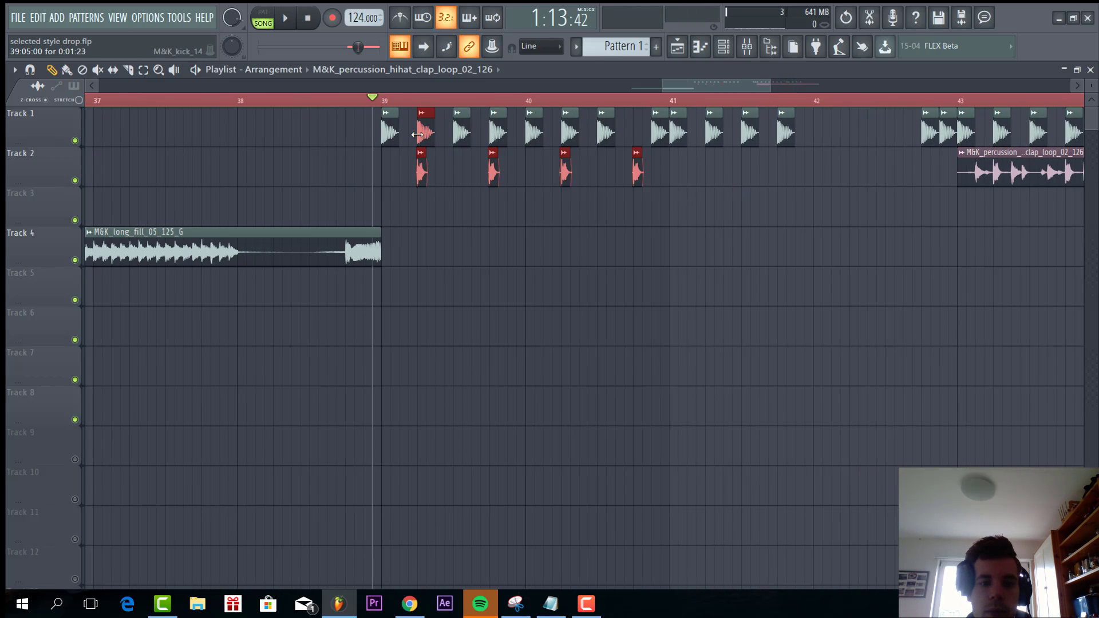
{"action": "key", "text": "space"}
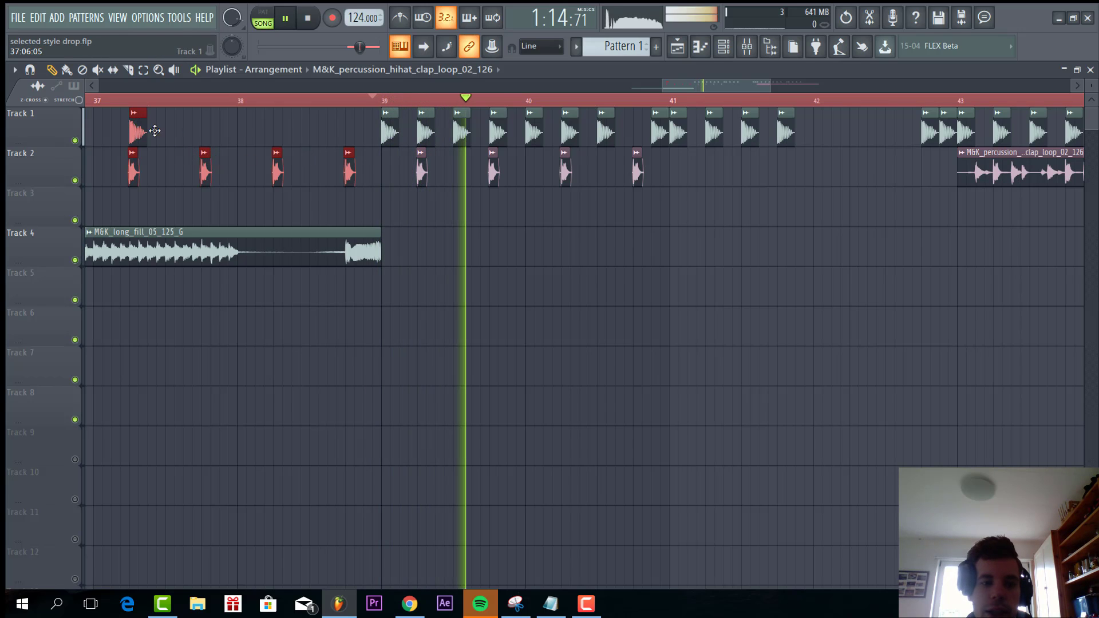
{"action": "left_click_drag", "start_coordinate": [140, 133], "coordinate": [715, 136]}
Remove the copied clap around 42:13 on Track 2 while keeping the one around 42:05.
{"action": "right_click", "coordinate": [852, 172]}
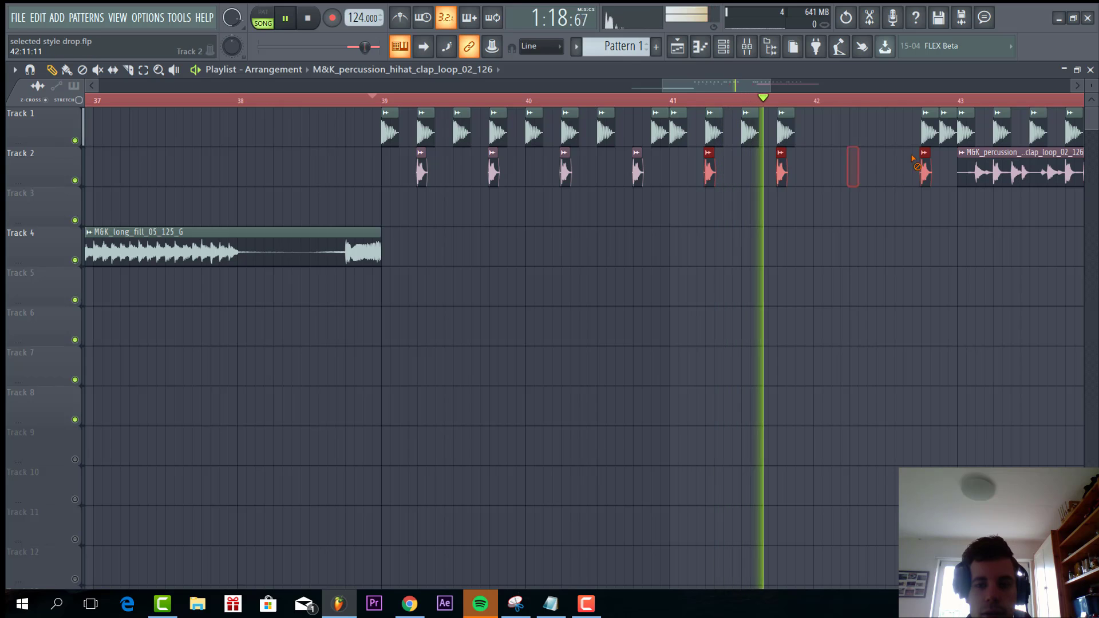
{"action": "right_click", "coordinate": [926, 171]}
{"action": "scroll", "coordinate": [892, 197], "scroll_direction": "down", "scroll_amount": 2}
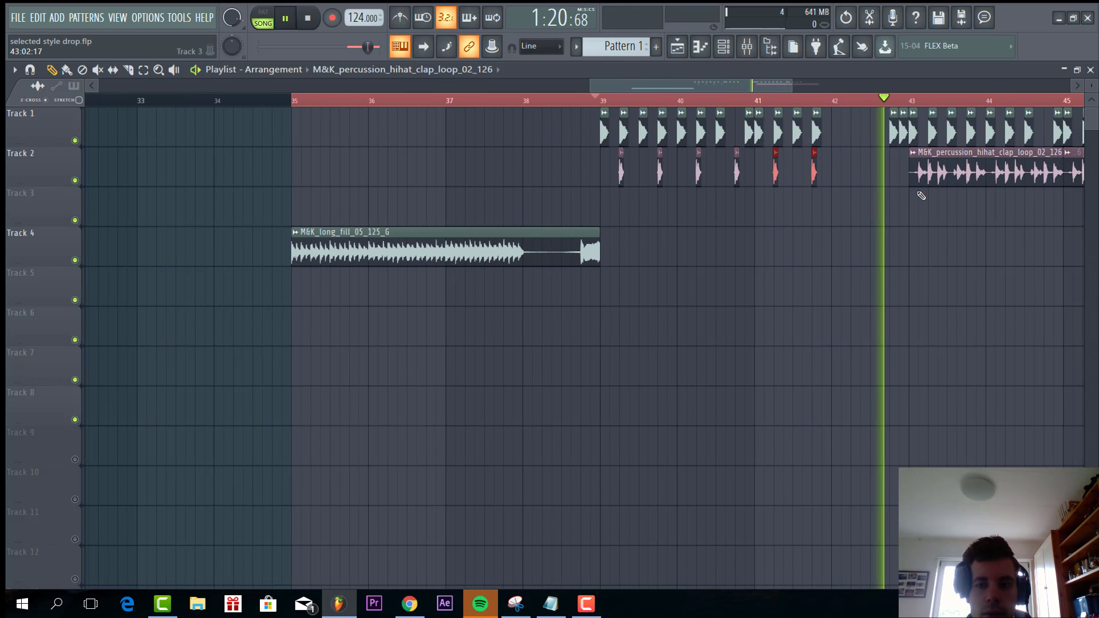
{"action": "key", "text": "ctrl+z"}
{"action": "right_click", "coordinate": [891, 174]}
{"action": "scroll", "coordinate": [803, 222], "scroll_direction": "down", "scroll_amount": 3}
{"action": "key", "text": "space"}
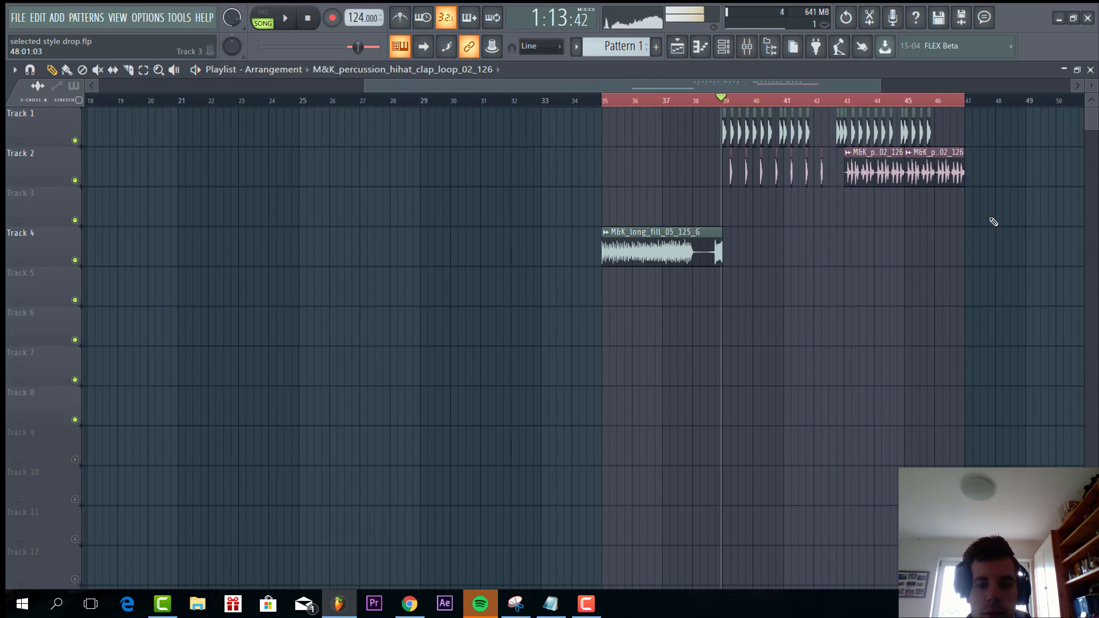
{"action": "scroll", "coordinate": [991, 224], "scroll_direction": "up", "scroll_amount": 2}
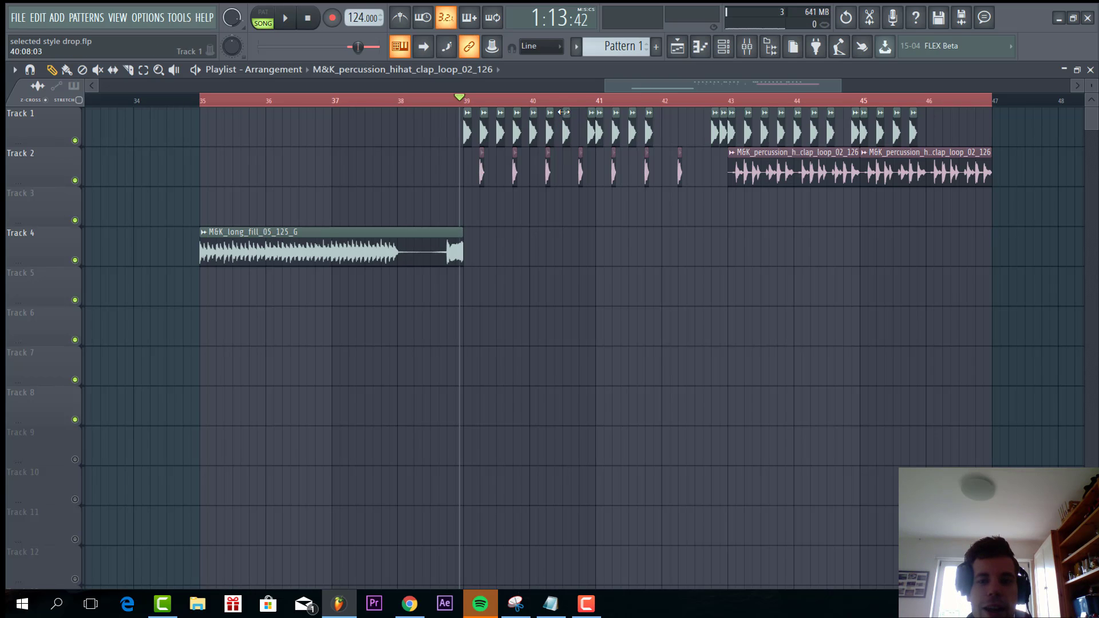
Show the channel rack, switch to Pattern 2 and add a new Serum instrument channel.
{"action": "left_click", "coordinate": [724, 47]}
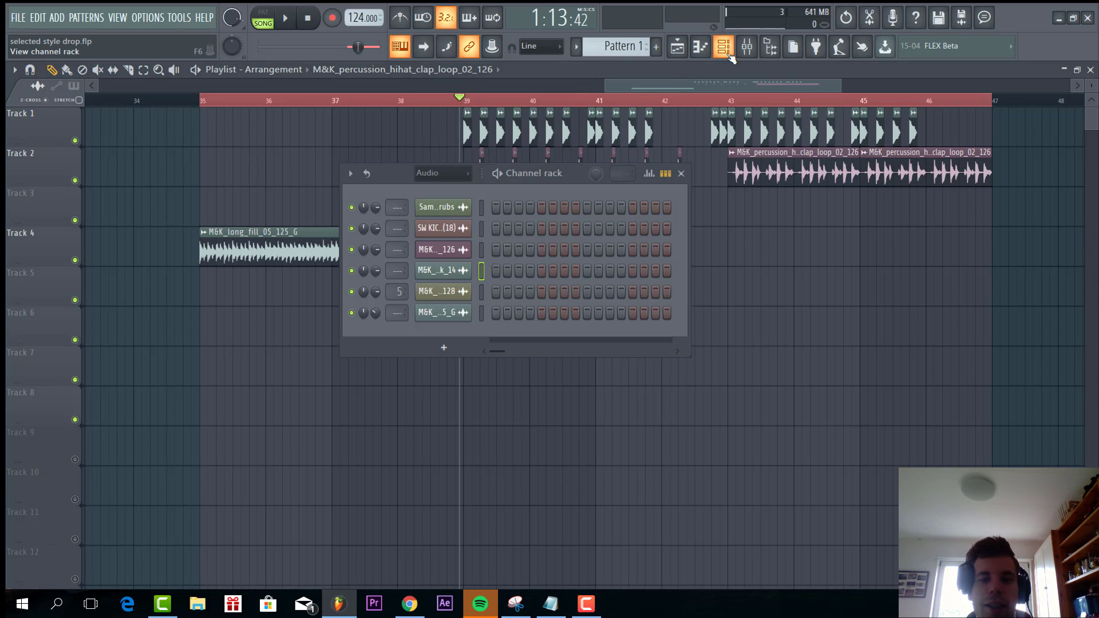
{"action": "left_click", "coordinate": [64, 21]}
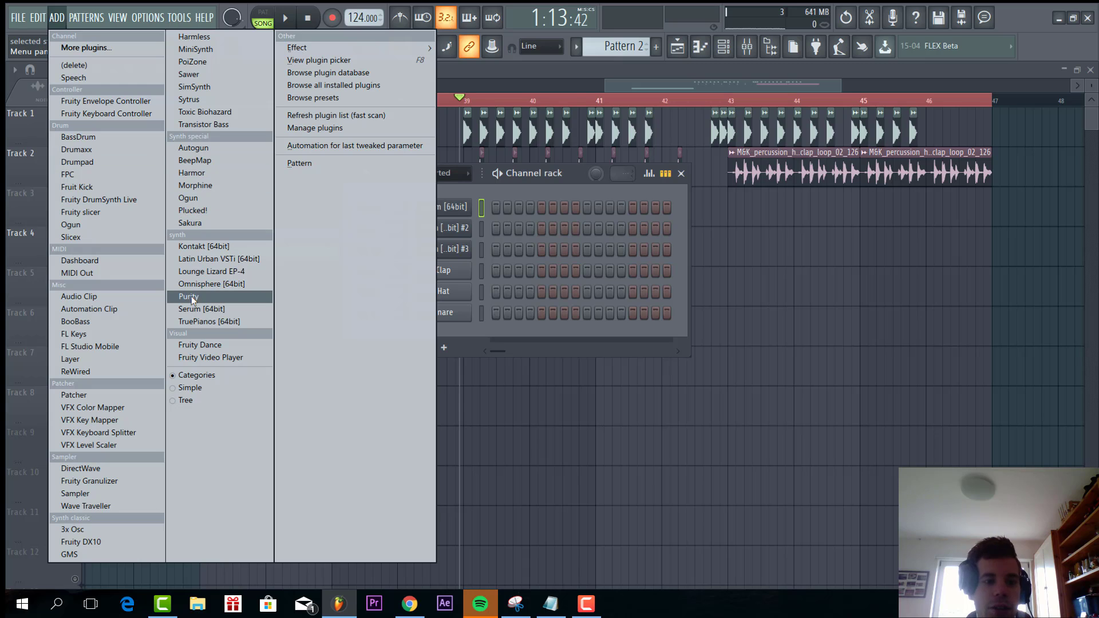
{"action": "left_click", "coordinate": [198, 309]}
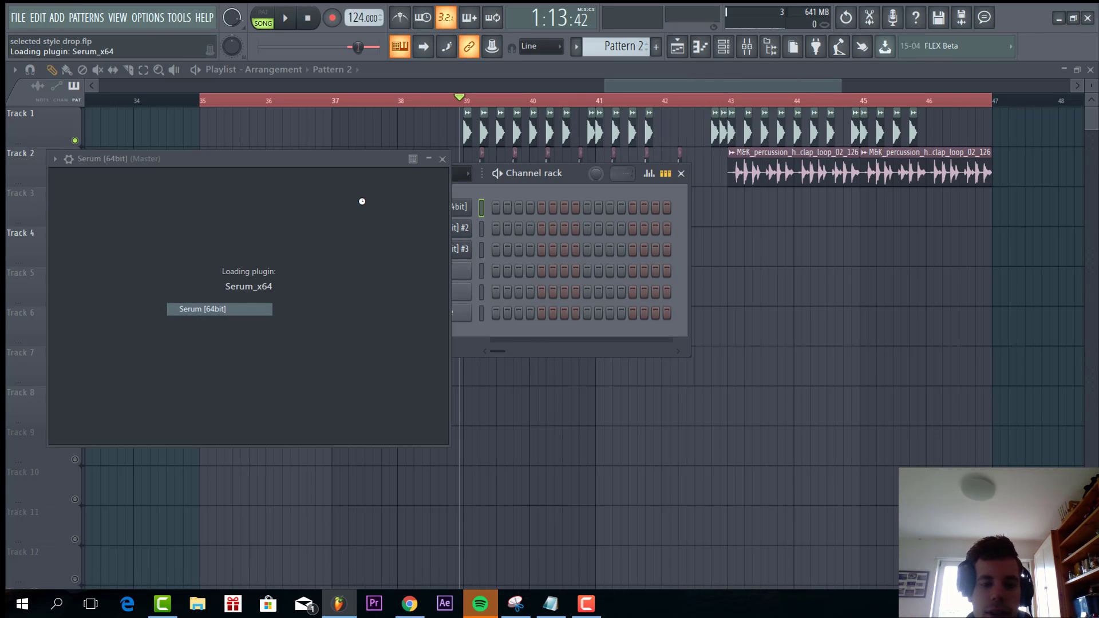
{"action": "left_click_drag", "start_coordinate": [411, 153], "coordinate": [538, 132]}
Load the BS No Scrubs preset from the Future Selection 2 folder into the new Serum instance.
{"action": "left_click", "coordinate": [512, 164]}
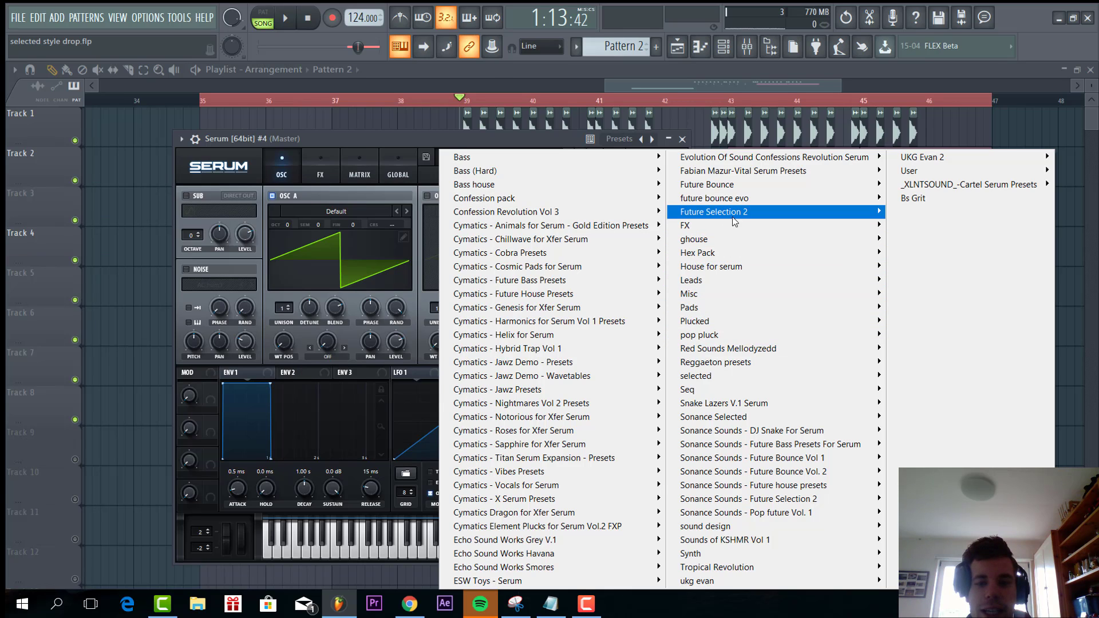
{"action": "mouse_move", "coordinate": [733, 214]}
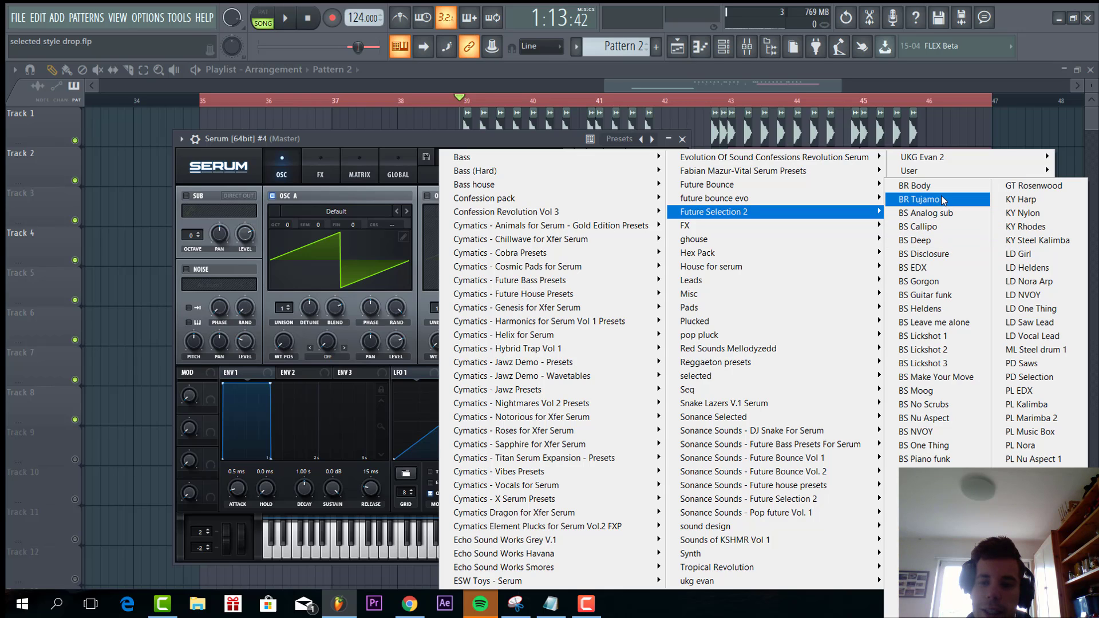
{"action": "left_click", "coordinate": [936, 407]}
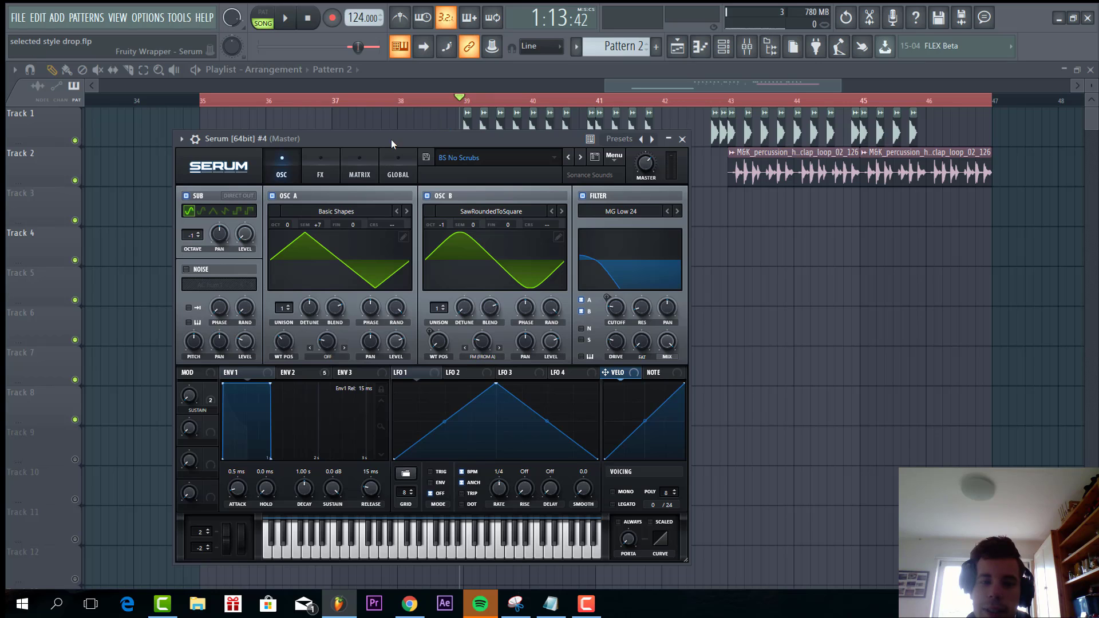
{"action": "mouse_move", "coordinate": [391, 139]}
{"action": "left_mouse_down"}
{"action": "mouse_move", "coordinate": [503, 131]}
{"action": "mouse_move", "coordinate": [550, 156]}
{"action": "mouse_move", "coordinate": [603, 257]}
{"action": "mouse_move", "coordinate": [528, 259]}
{"action": "mouse_move", "coordinate": [661, 308]}
{"action": "left_mouse_up"}
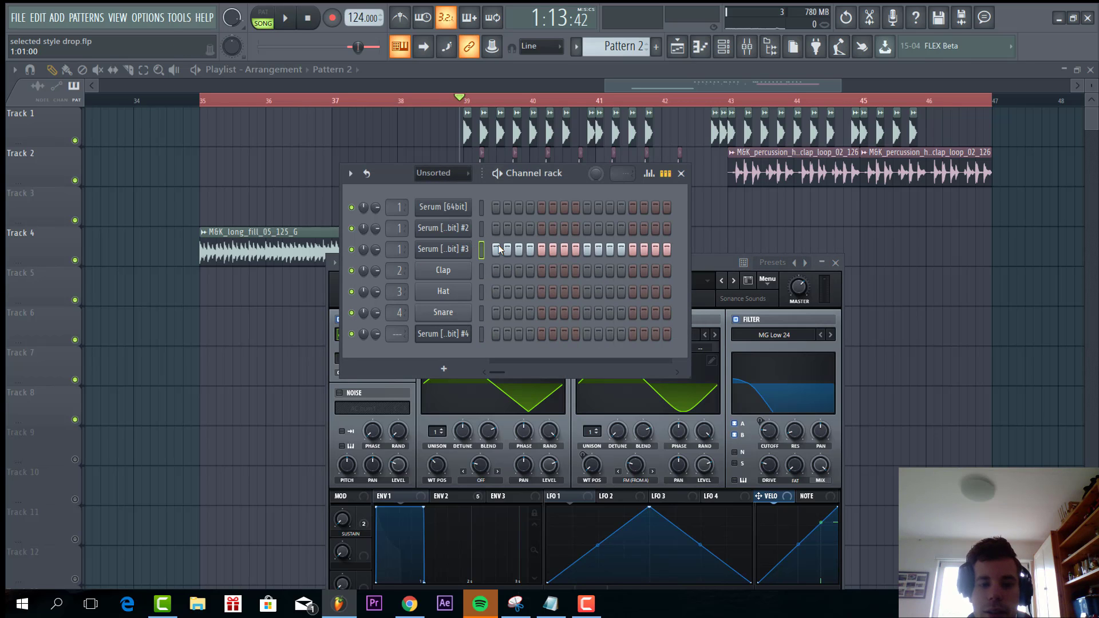
Open the piano roll for Serum #4 and place a two-step C4 note at the start of bar 1.
{"action": "right_click", "coordinate": [462, 336]}
{"action": "left_click", "coordinate": [498, 333]}
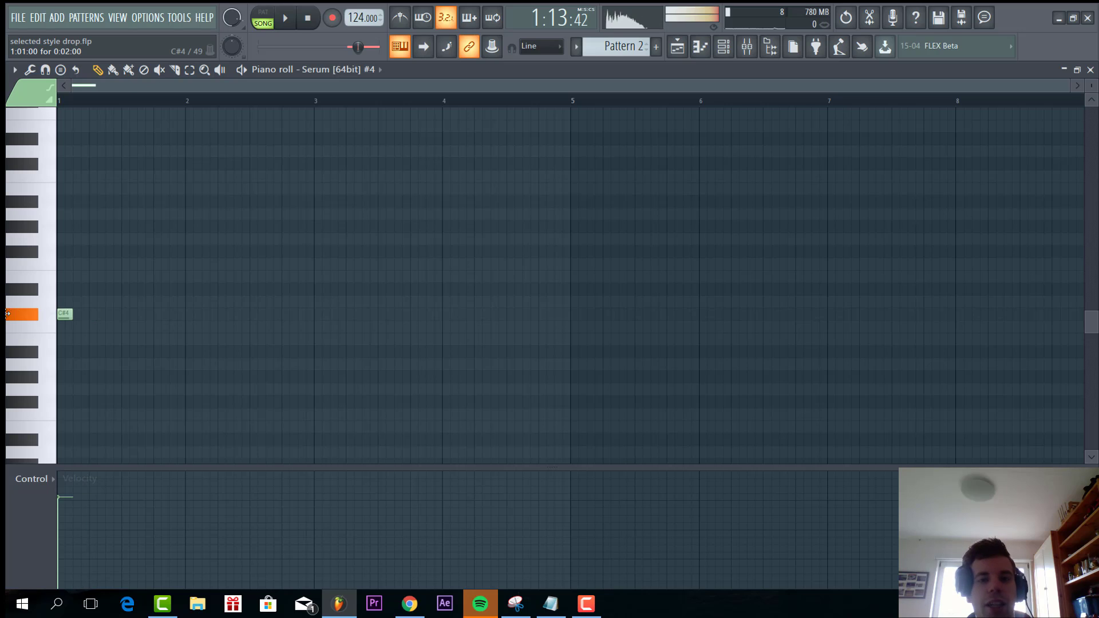
{"action": "scroll", "coordinate": [47, 329], "scroll_direction": "up", "scroll_amount": 3}
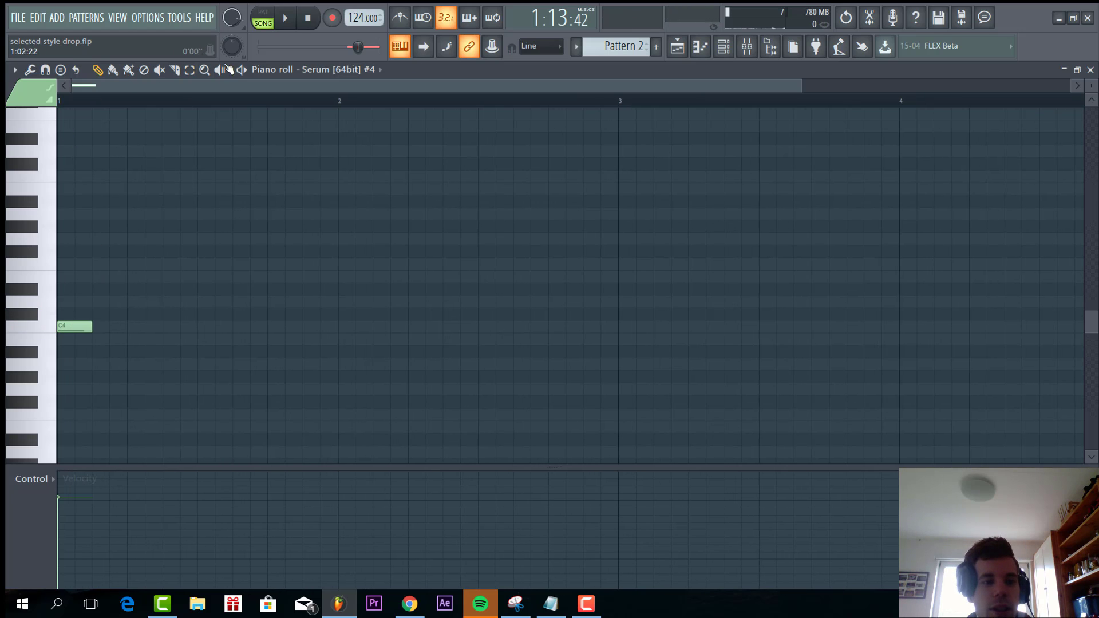
Play Pattern 2 and add two-step C4 notes at steps 5 and 8 of bar 1.
{"action": "left_click", "coordinate": [286, 18]}
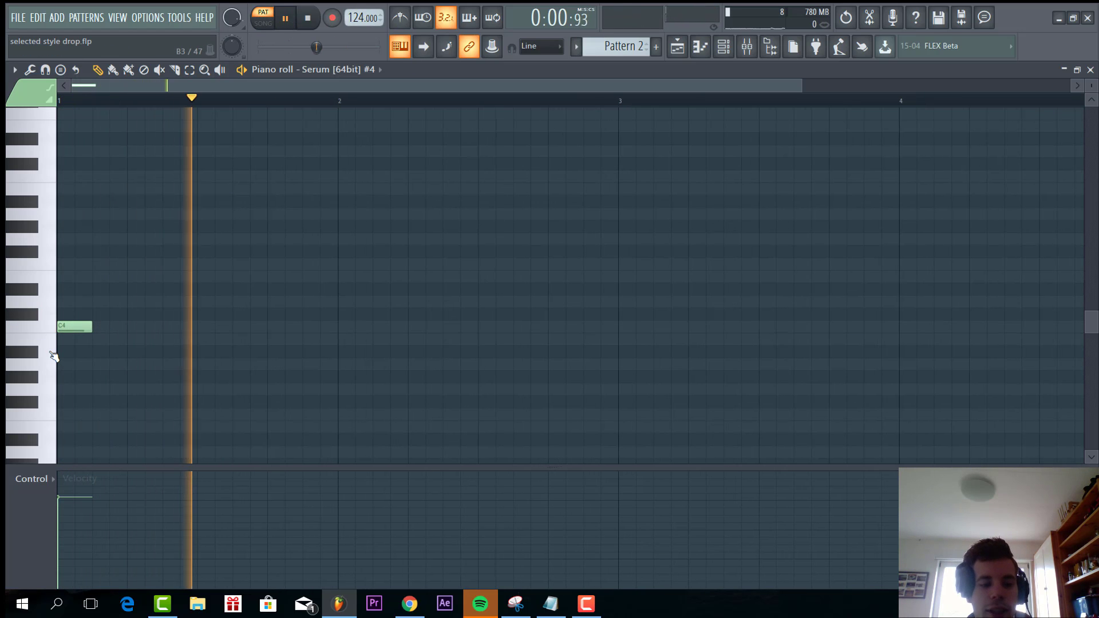
{"action": "key", "text": "space"}
{"action": "left_click", "coordinate": [131, 330]}
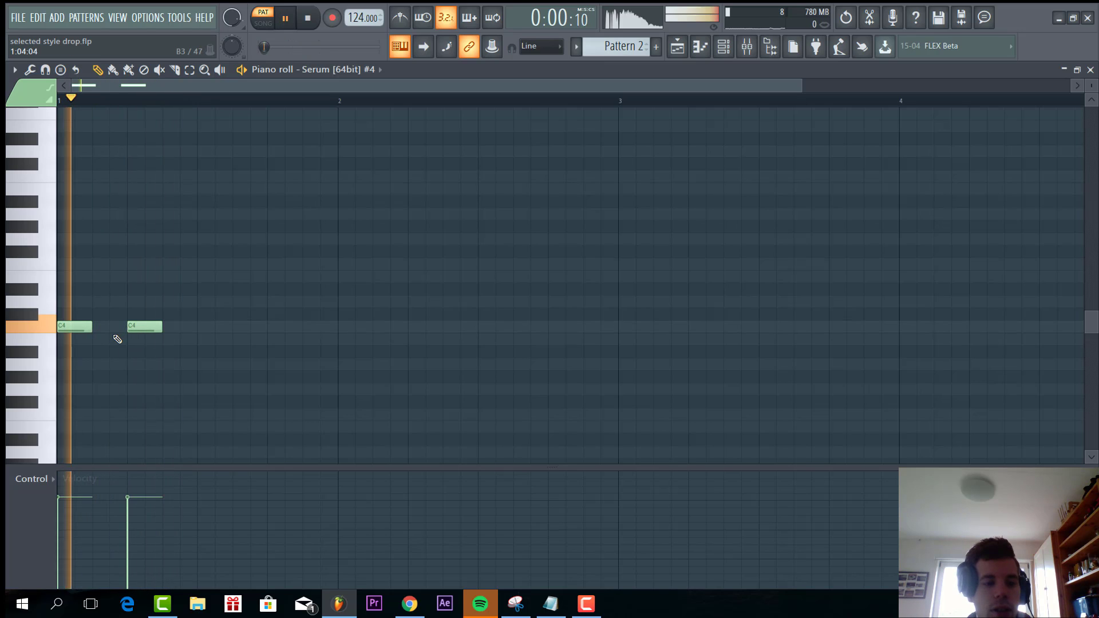
{"action": "key", "text": "space"}
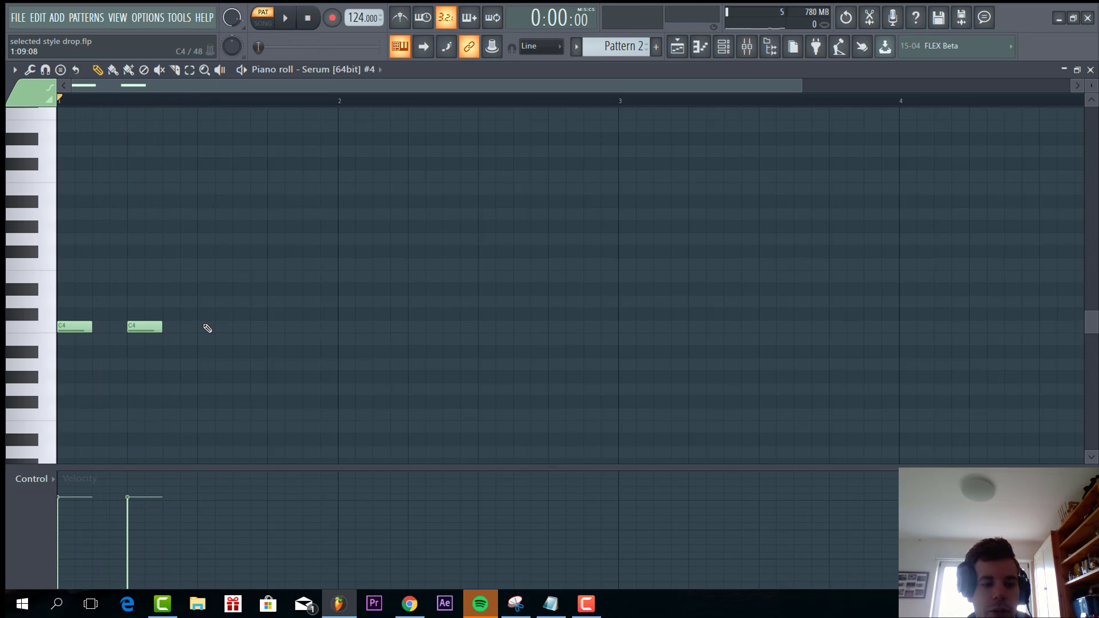
{"action": "left_click", "coordinate": [185, 330]}
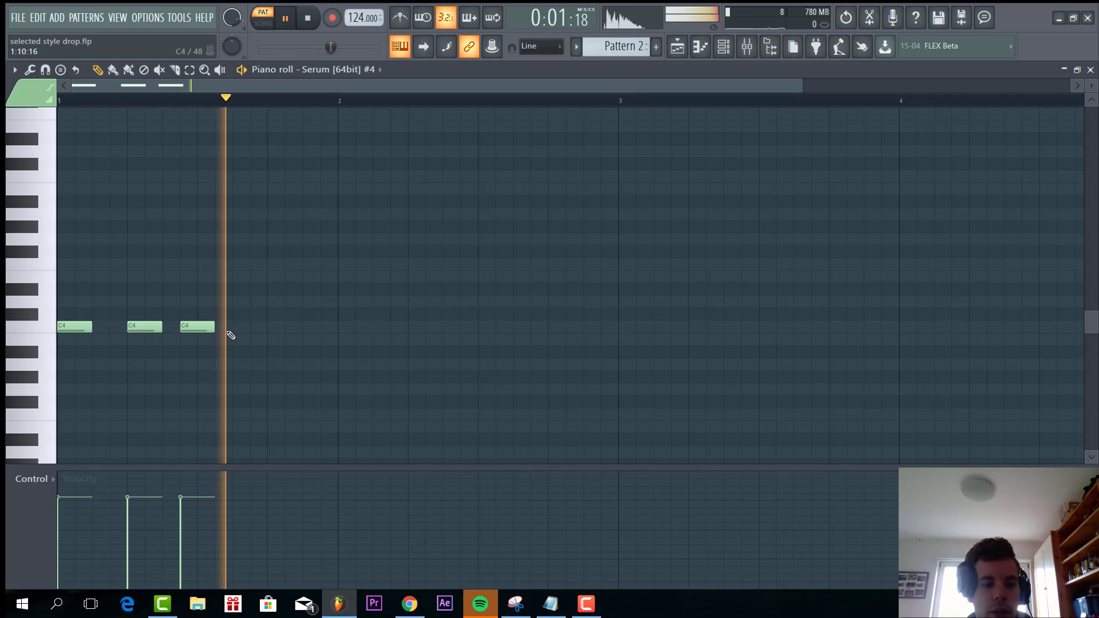
Complete bar 1 with back-to-back three-step C4 notes starting at steps 8, 11 and 14.
{"action": "left_click_drag", "start_coordinate": [233, 328], "coordinate": [294, 328]}
{"action": "left_click", "coordinate": [254, 327]}
{"action": "key", "text": "space"}
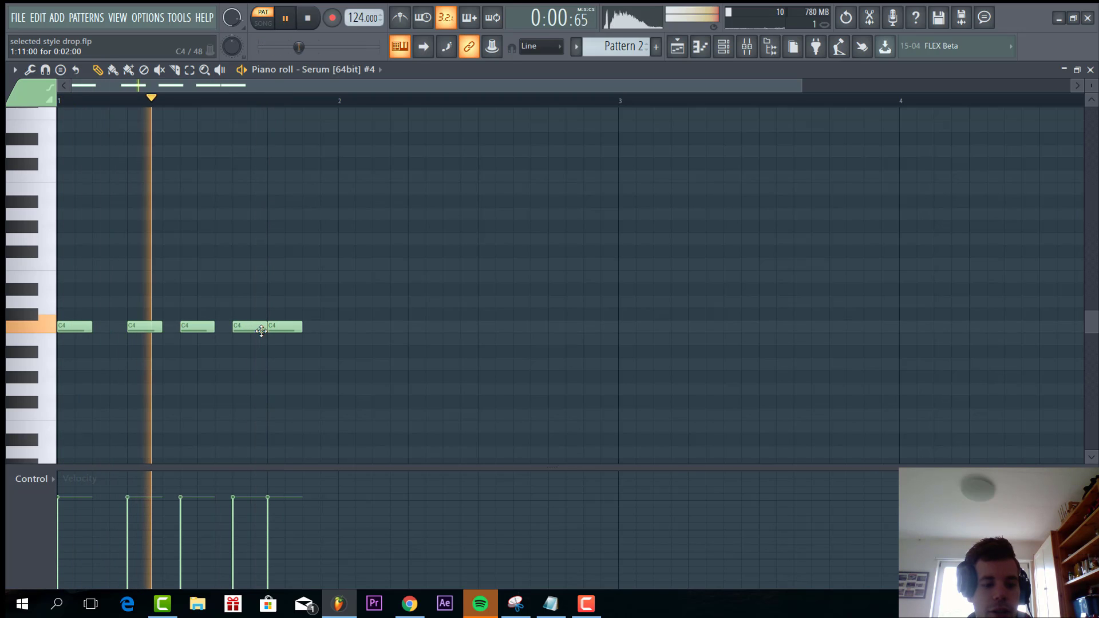
{"action": "key", "text": "space"}
{"action": "key", "text": "space"}
{"action": "left_click_drag", "start_coordinate": [214, 332], "coordinate": [238, 328]}
{"action": "left_click", "coordinate": [256, 327]}
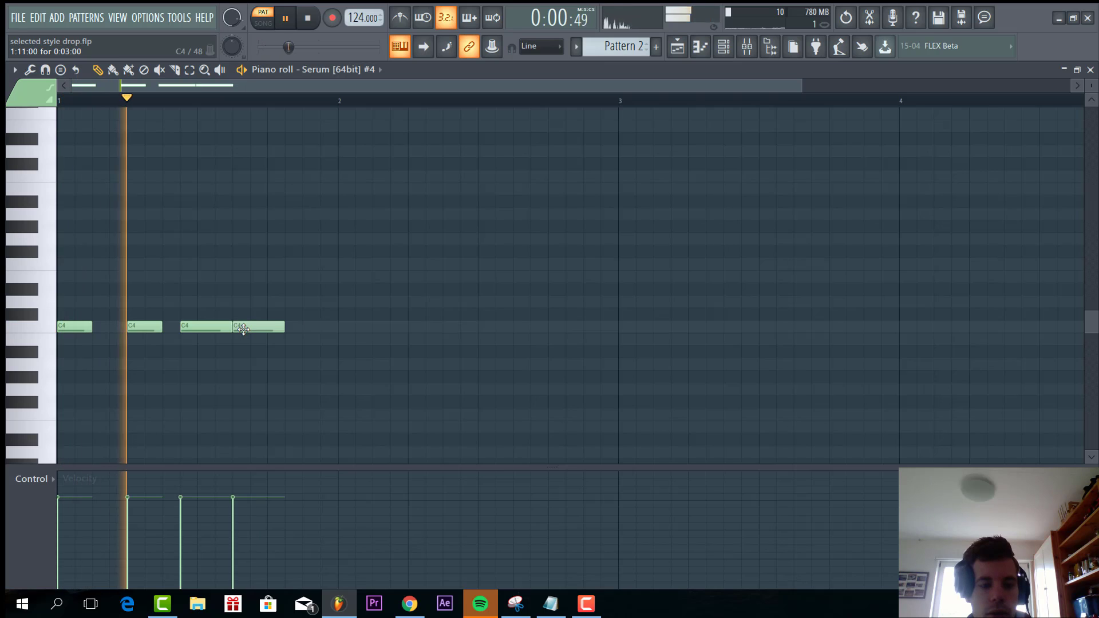
{"action": "left_click", "coordinate": [285, 327]}
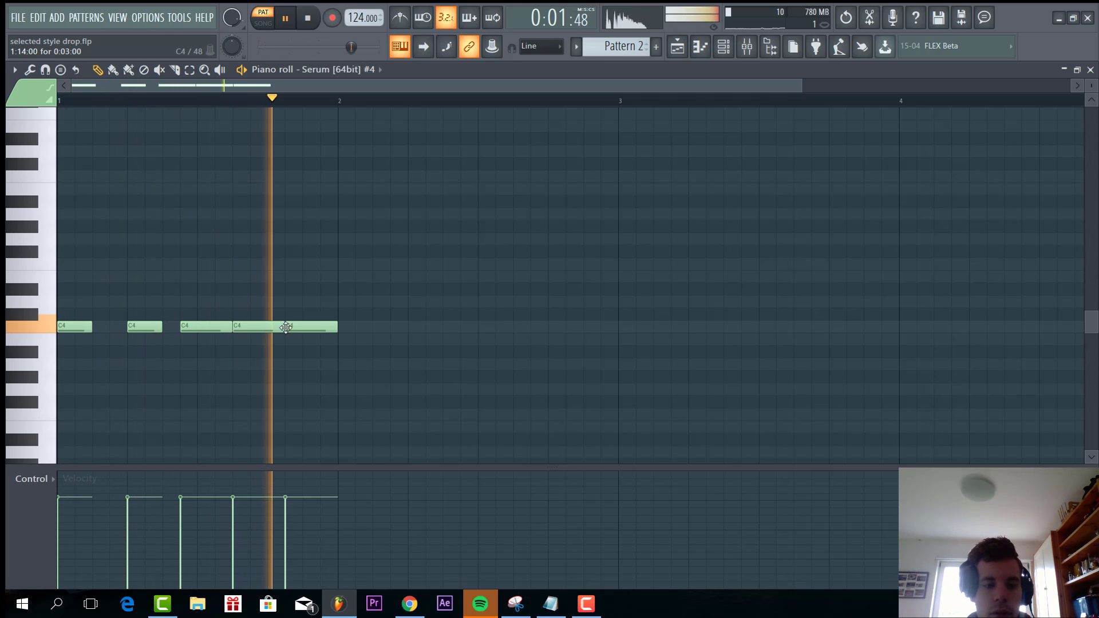
Fill bar 2 with five back-to-back three-step C4 notes starting at step 2.
{"action": "left_click", "coordinate": [361, 331]}
{"action": "left_click", "coordinate": [417, 329]}
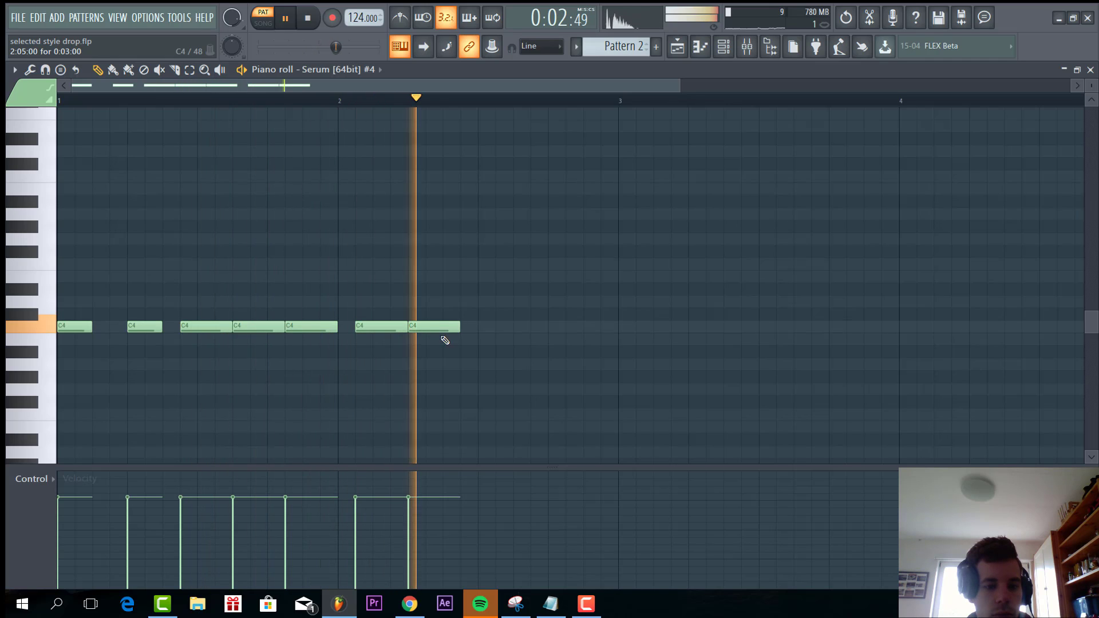
{"action": "key", "text": "space"}
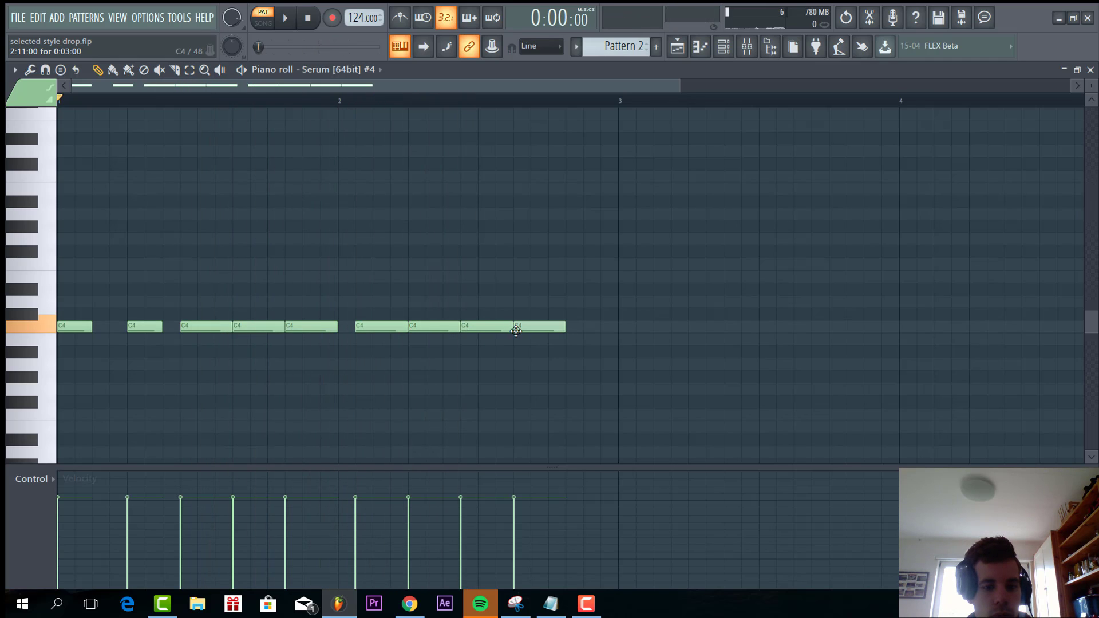
{"action": "scroll", "coordinate": [276, 381], "scroll_direction": "down", "scroll_amount": 2}
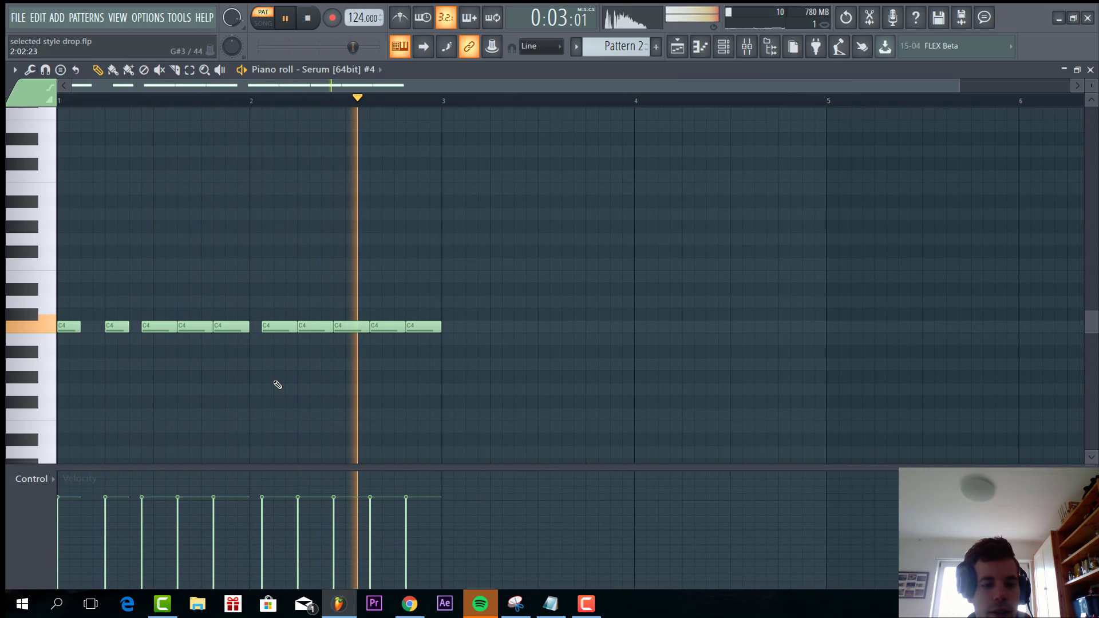
Add five consecutive three-step C4 notes in bar 3, starting at its second step.
{"action": "scroll", "coordinate": [349, 358], "scroll_direction": "down", "scroll_amount": 1}
{"action": "left_click", "coordinate": [422, 328]}
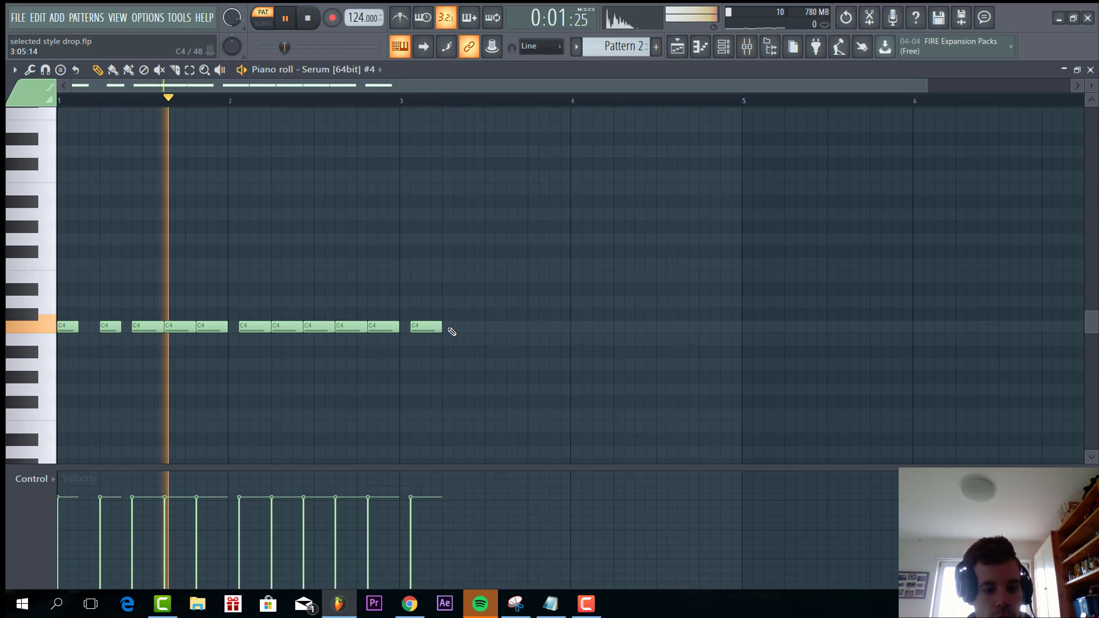
{"action": "left_click", "coordinate": [451, 327]}
{"action": "left_click", "coordinate": [487, 327]}
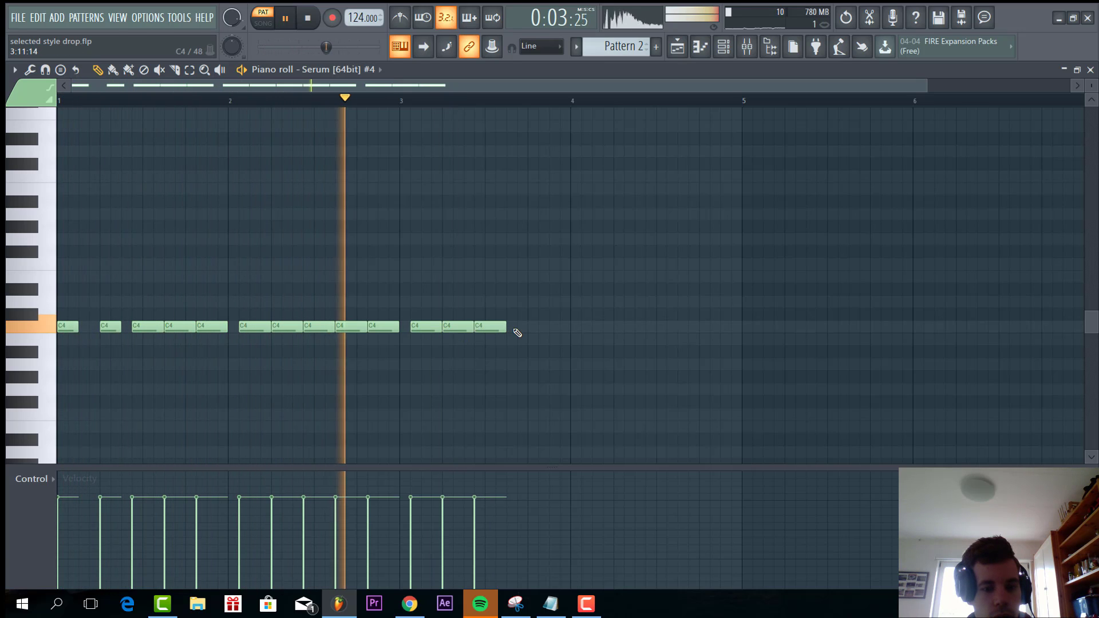
{"action": "left_click", "coordinate": [518, 328]}
{"action": "left_click", "coordinate": [546, 328]}
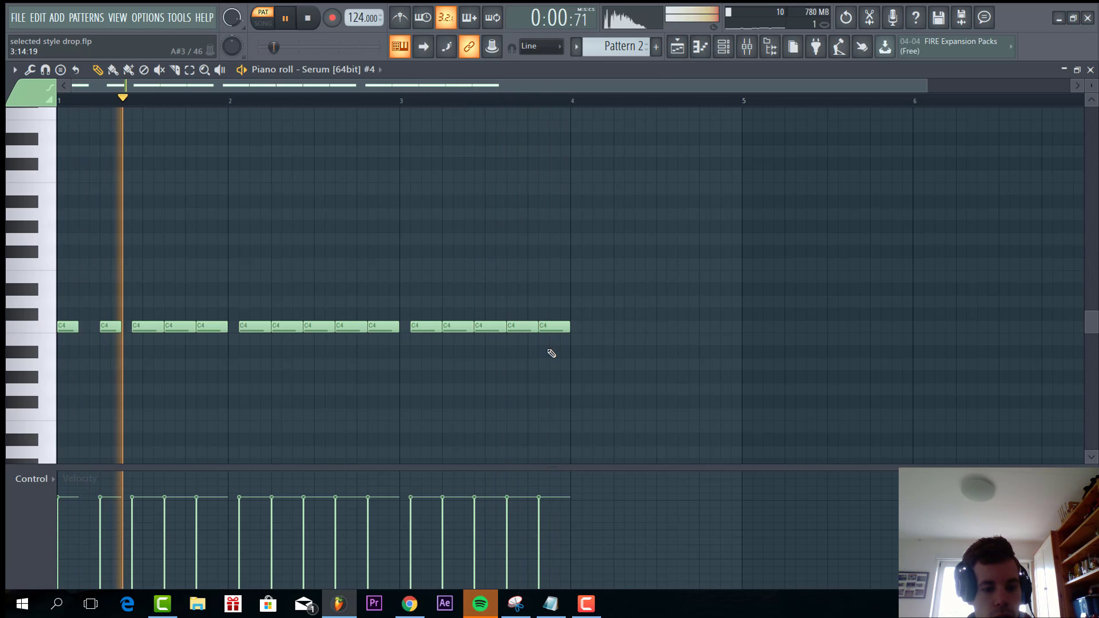
Copy the five C4 notes of bar 3 into bar 4, starting at its second step.
{"action": "left_click_drag", "start_coordinate": [559, 344], "coordinate": [429, 331]}
{"action": "key", "text": "ctrl+c"}
{"action": "key", "text": "ctrl+v"}
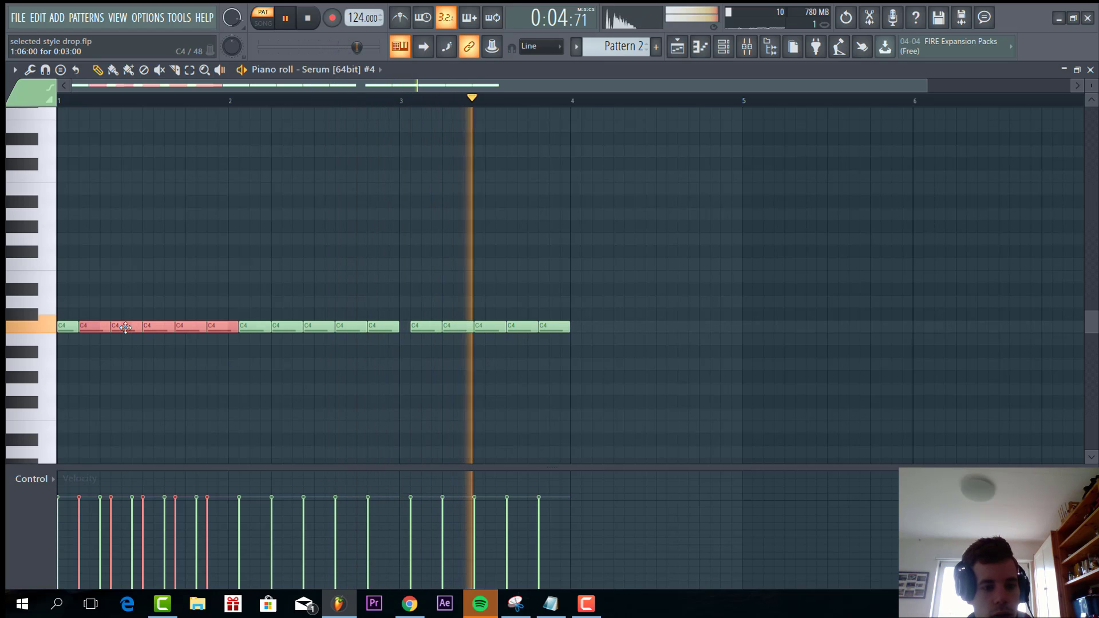
{"action": "left_click_drag", "start_coordinate": [122, 327], "coordinate": [624, 328]}
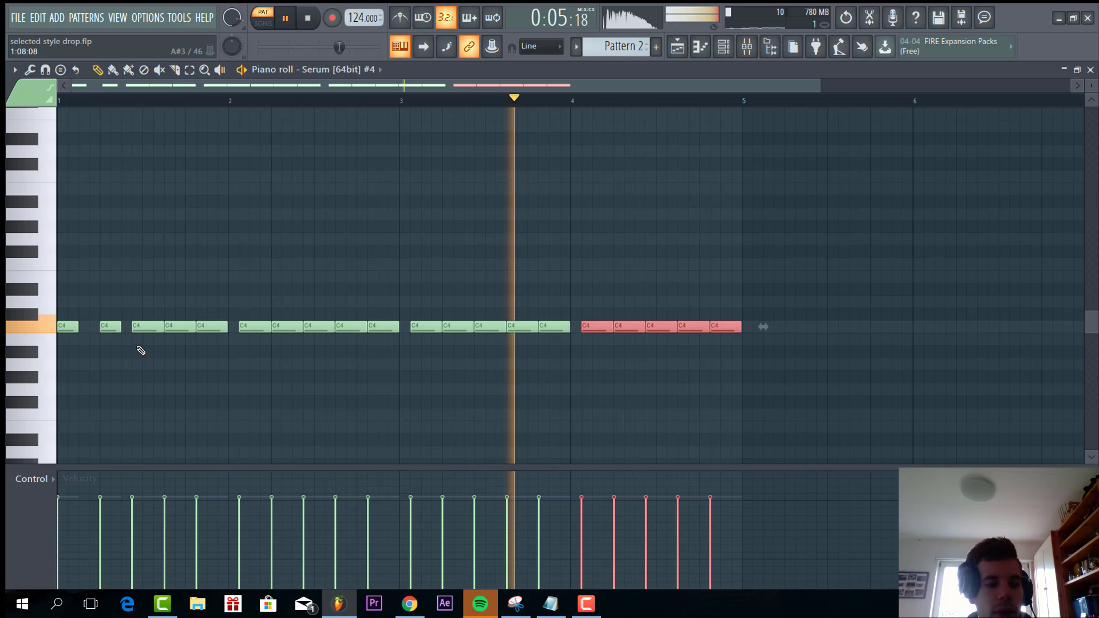
Transpose the last three notes of bar 1 up to G4.
{"action": "left_click_drag", "start_coordinate": [152, 344], "coordinate": [206, 259]}
{"action": "key", "text": "shift+Up"}
{"action": "key", "text": "shift+Up"}
{"action": "key", "text": "shift+Up"}
{"action": "key", "text": "shift+Up"}
{"action": "key", "text": "shift+Up"}
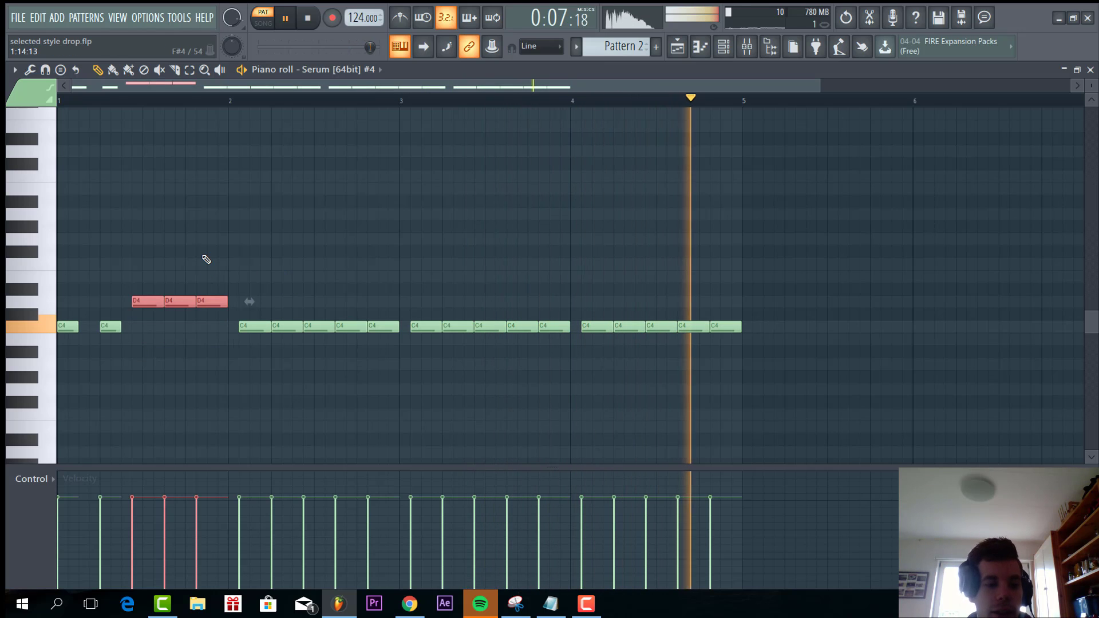
{"action": "key", "text": "shift+Up"}
{"action": "key", "text": "shift+Up"}
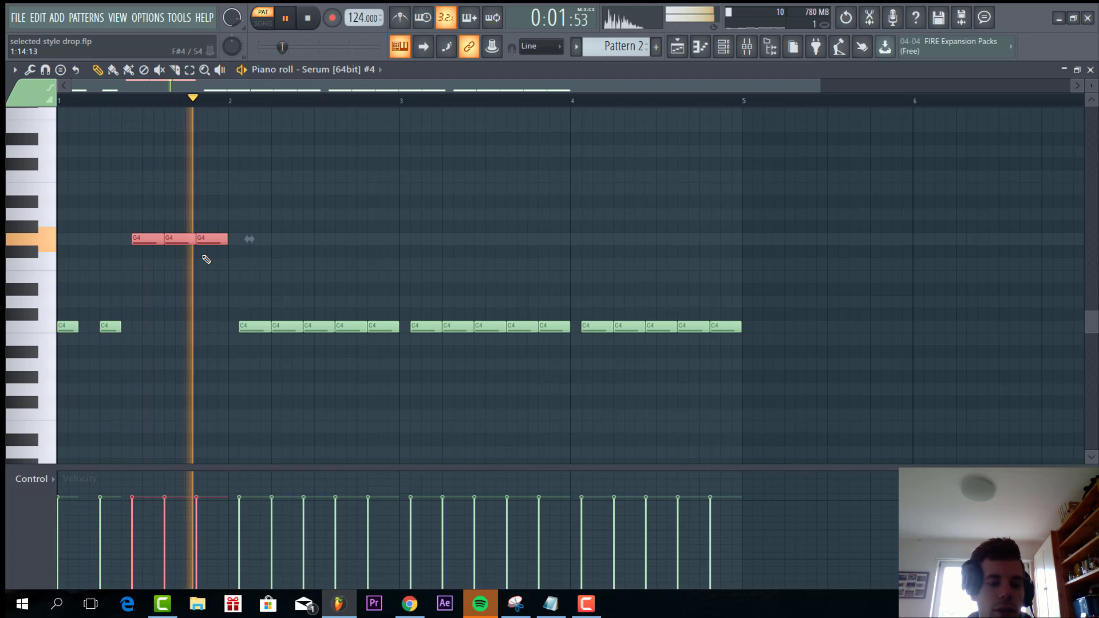
Raise the first two notes of bar 2 to G#4 and its last three notes to F4.
{"action": "key", "text": "space"}
{"action": "left_click_drag", "start_coordinate": [202, 247], "coordinate": [323, 378]}
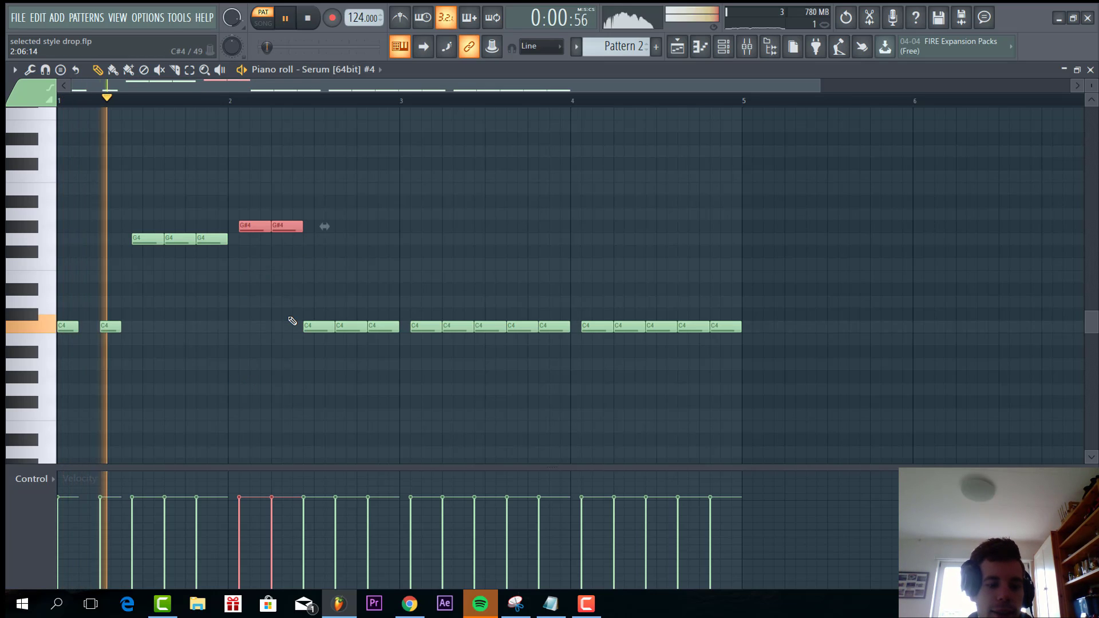
{"action": "left_click_drag", "start_coordinate": [288, 309], "coordinate": [380, 350]}
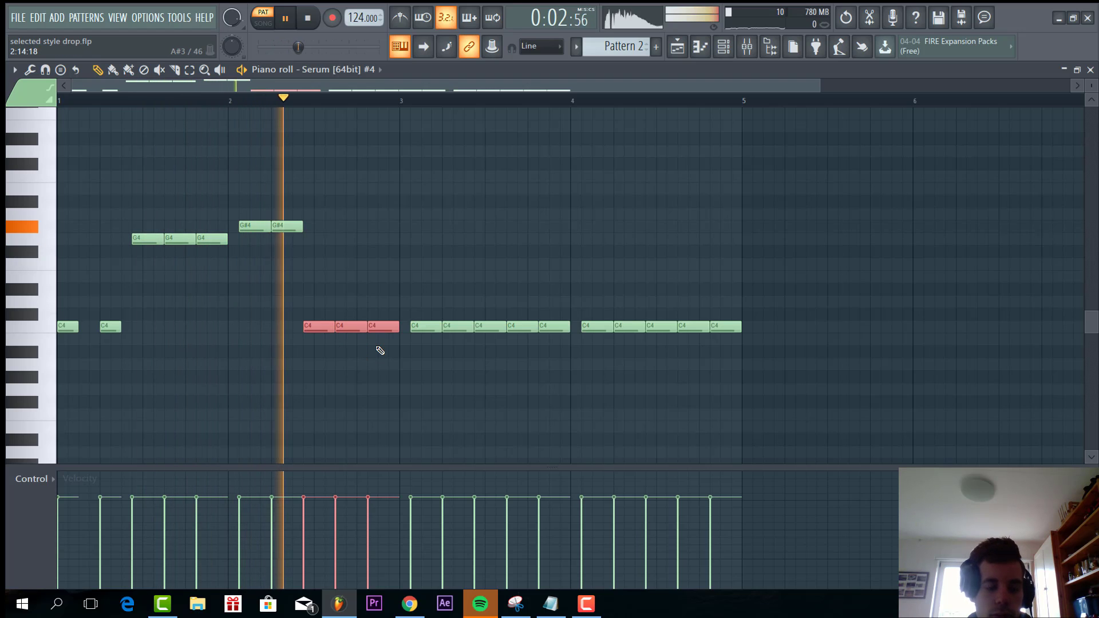
{"action": "key", "text": "Up"}
{"action": "key", "text": "Up"}
{"action": "key", "text": "Up"}
{"action": "key", "text": "Up"}
{"action": "key", "text": "Up"}
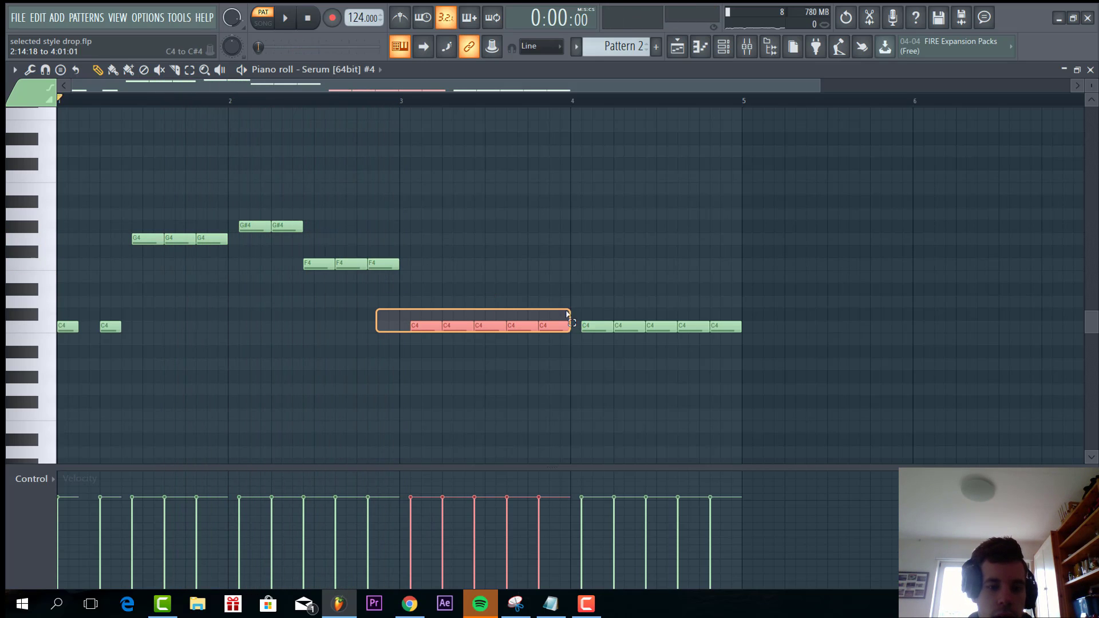
Transpose all five notes of bar 3 up to G#4.
{"action": "key", "text": "space"}
{"action": "key", "text": "Up"}
{"action": "key", "text": "Up"}
{"action": "key", "text": "Up"}
{"action": "key", "text": "Up"}
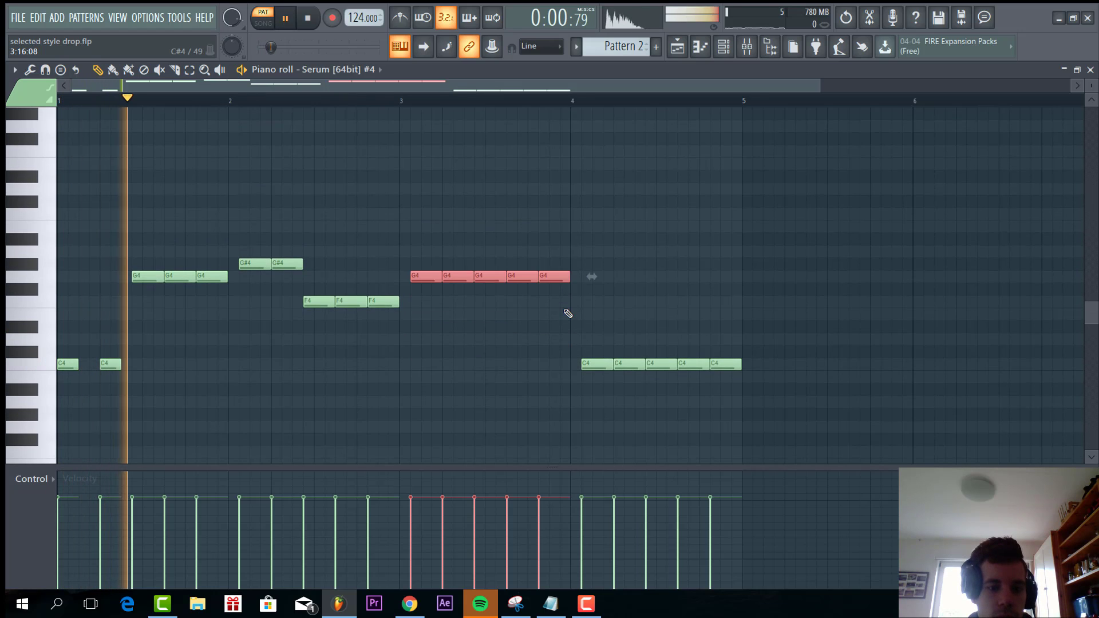
{"action": "key", "text": "Up"}
Transpose all five notes of bar 4 up to A#4.
{"action": "left_click_drag", "start_coordinate": [532, 310], "coordinate": [759, 425]}
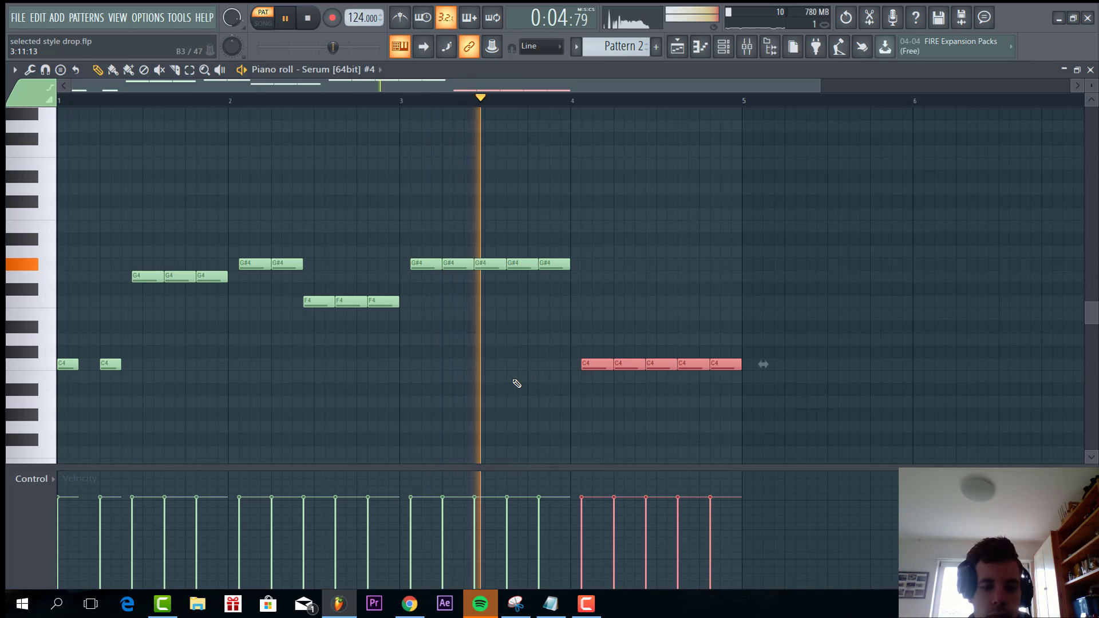
{"action": "key", "text": "Up"}
{"action": "key", "text": "Up"}
{"action": "key", "text": "Up"}
{"action": "key", "text": "Up"}
{"action": "key", "text": "Up"}
{"action": "key", "text": "Up"}
{"action": "key", "text": "Up"}
{"action": "key", "text": "Up"}
{"action": "key", "text": "Up"}
{"action": "key", "text": "Up"}
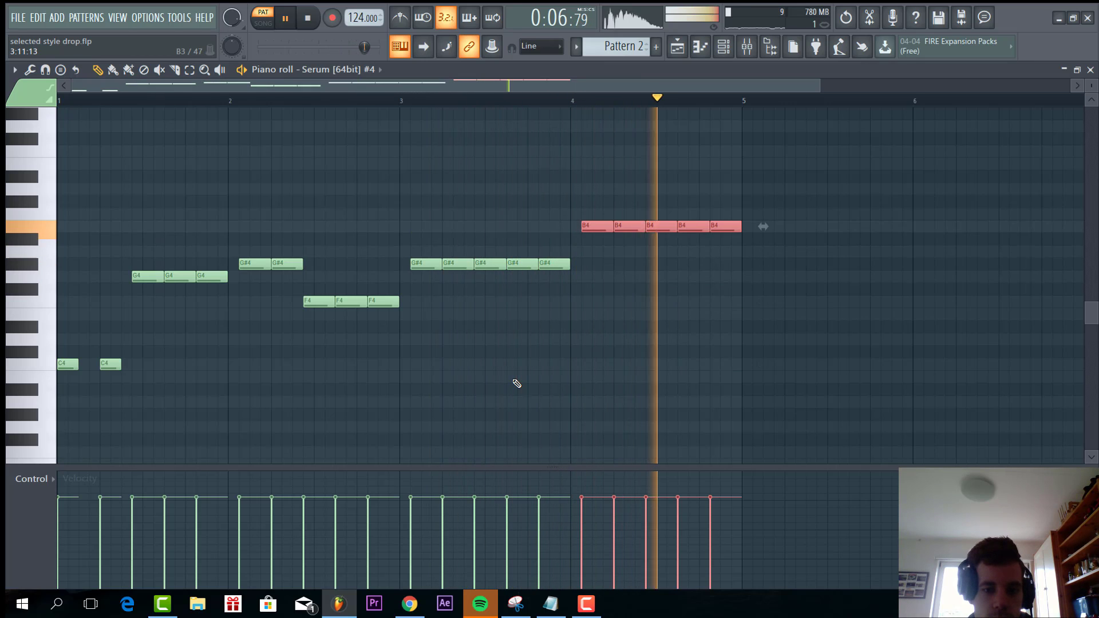
Lower the last three notes of bar 4 to G4 and clear the selection.
{"action": "left_click_drag", "start_coordinate": [650, 265], "coordinate": [730, 206]}
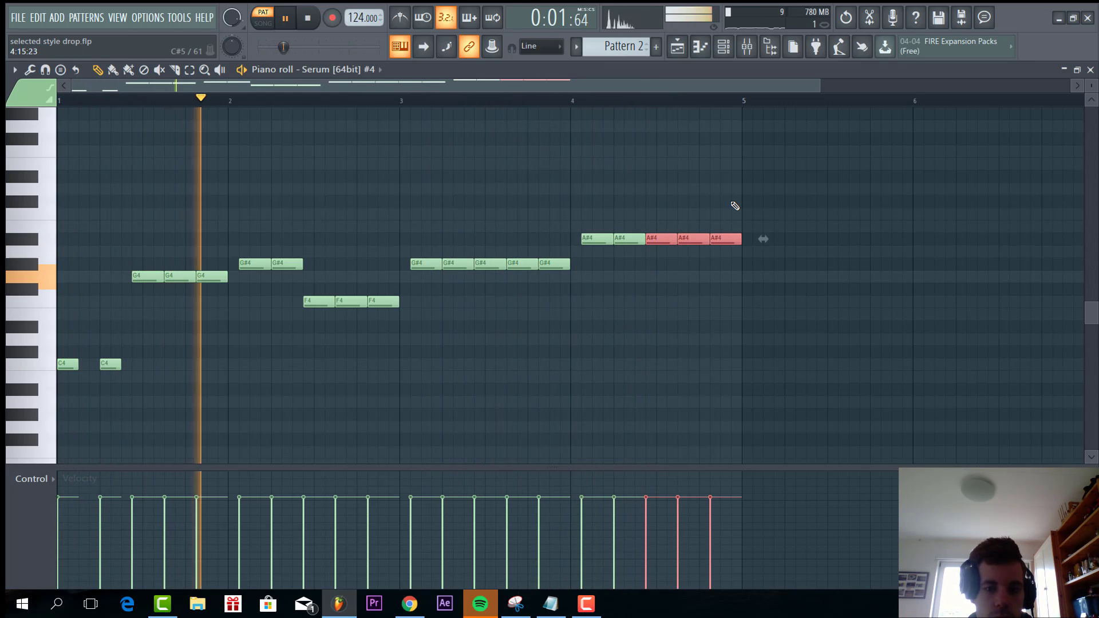
{"action": "key", "text": "Down"}
{"action": "key", "text": "Down"}
{"action": "key", "text": "Down"}
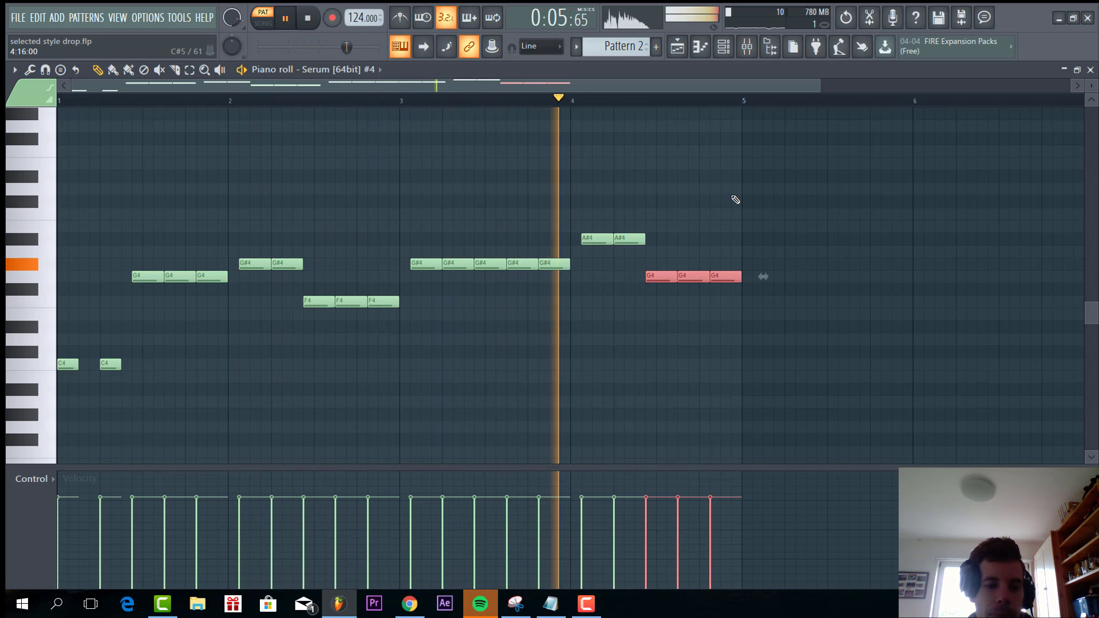
{"action": "key", "text": "ctrl+d"}
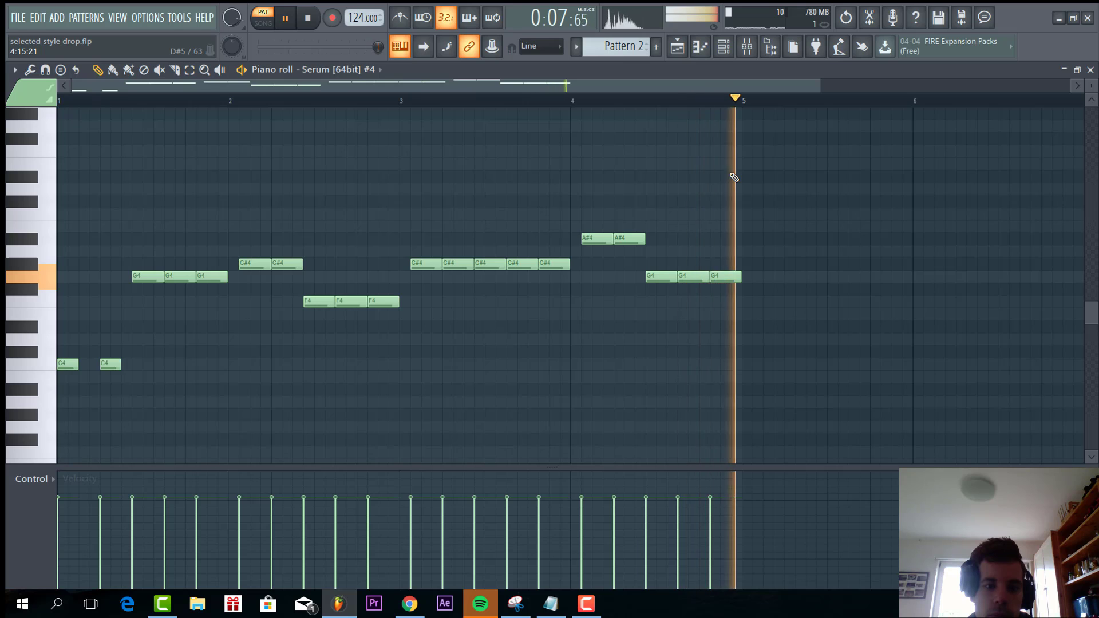
Clone the Serum #4 channel and place the Pattern 2 clip on Track 3 at bar 39.
{"action": "scroll", "coordinate": [730, 177], "scroll_direction": "down", "scroll_amount": 1}
{"action": "key", "text": "F7"}
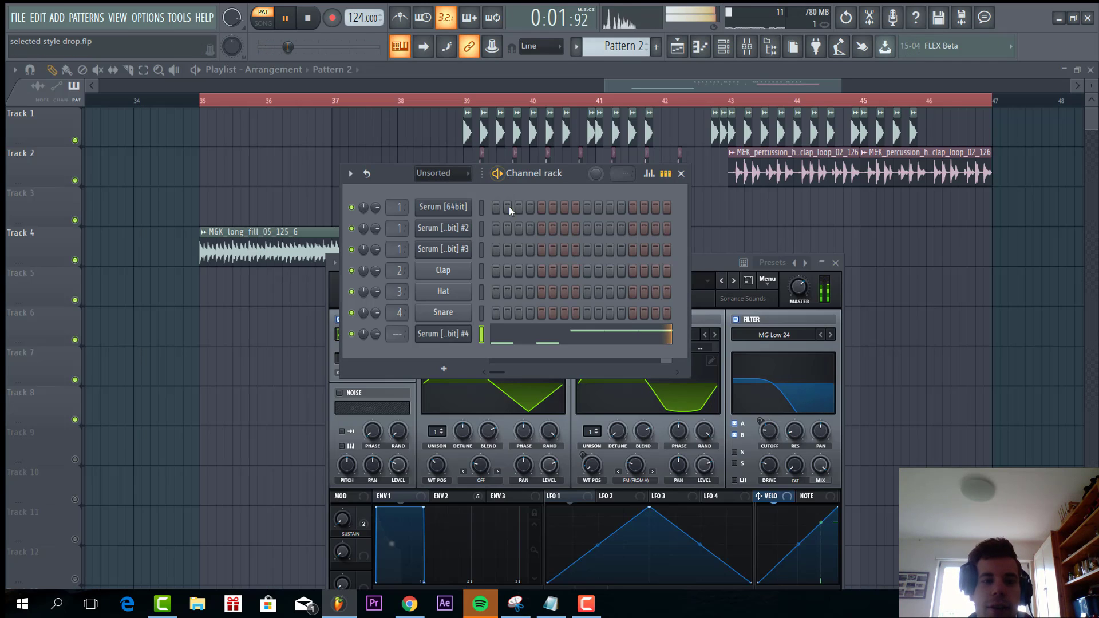
{"action": "left_click", "coordinate": [466, 335]}
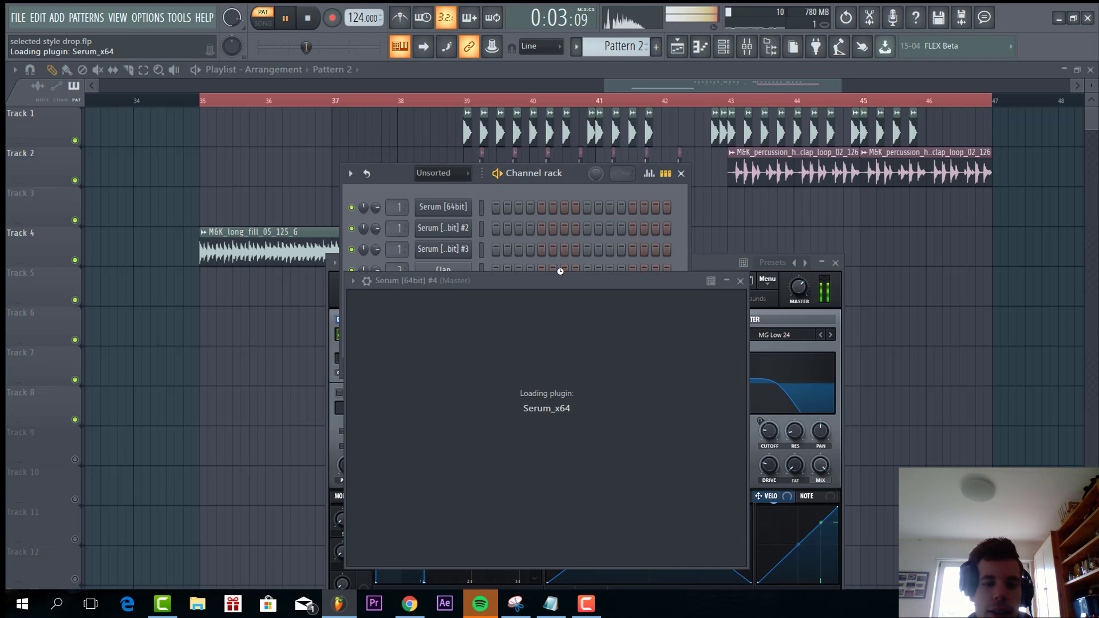
{"action": "left_click", "coordinate": [782, 234]}
{"action": "left_click", "coordinate": [457, 200]}
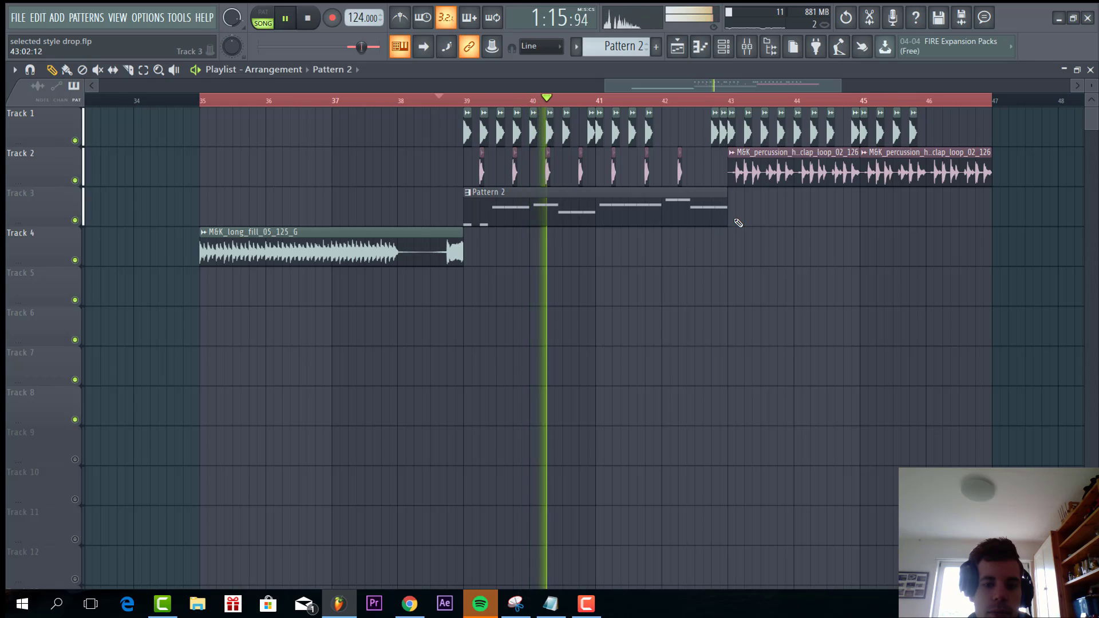
Route Serum #5 to mixer track 6 and load Kickstart in its first effect slot.
{"action": "key", "text": "F5"}
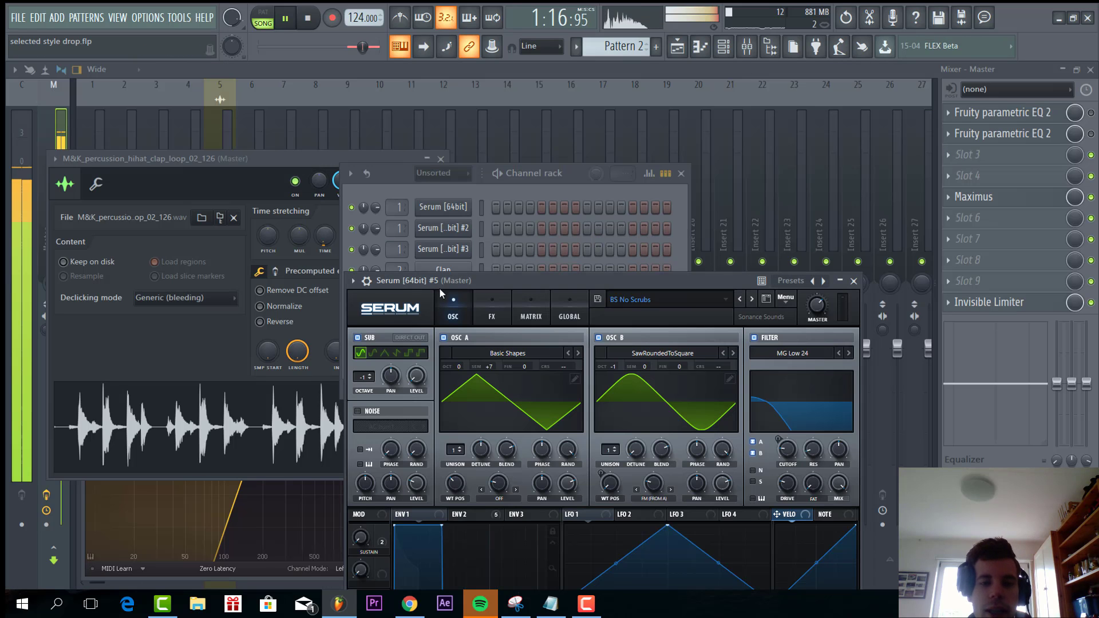
{"action": "left_click", "coordinate": [367, 282]}
{"action": "left_click", "coordinate": [842, 318]}
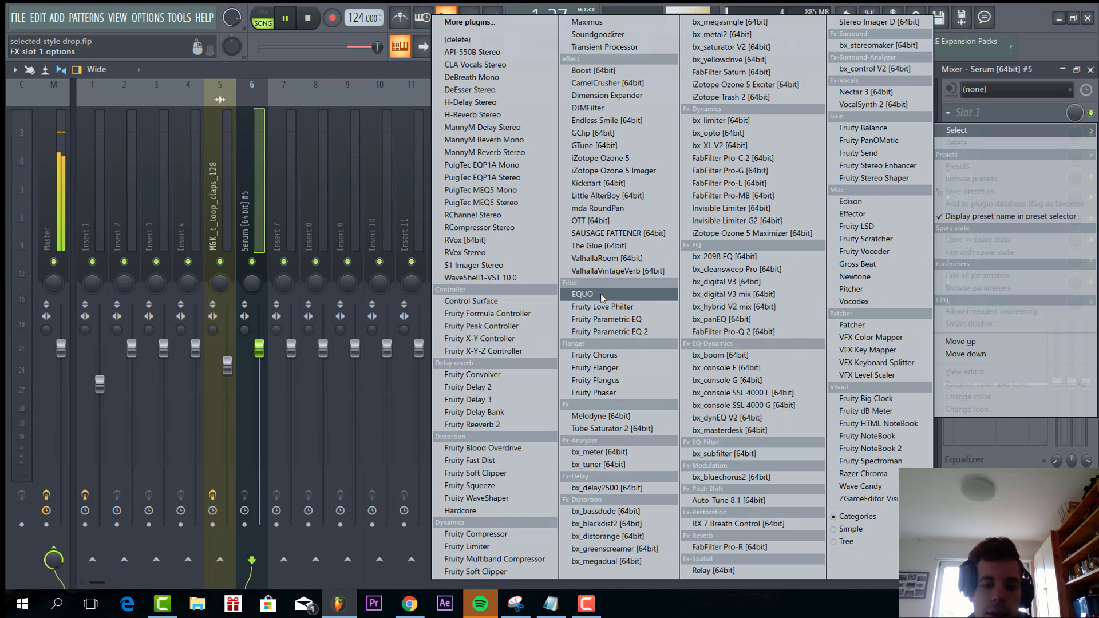
{"action": "left_click", "coordinate": [598, 183]}
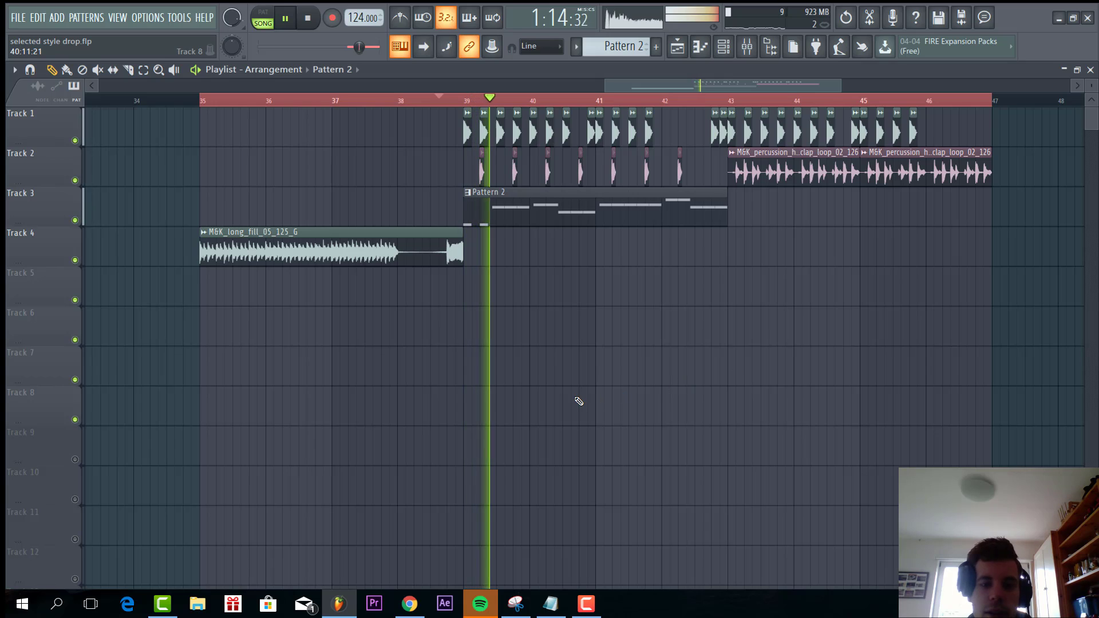
Hide the playlist, move the channel rack upward off the Serum window and switch to Pattern 3.
{"action": "key", "text": "F5"}
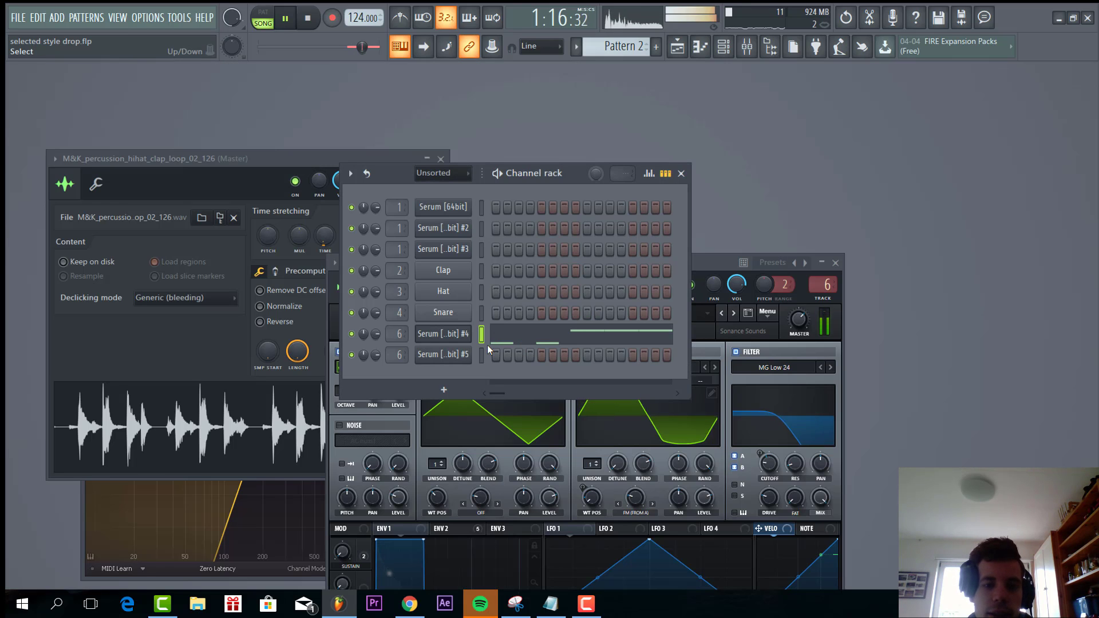
{"action": "left_click_drag", "start_coordinate": [561, 174], "coordinate": [618, 64]}
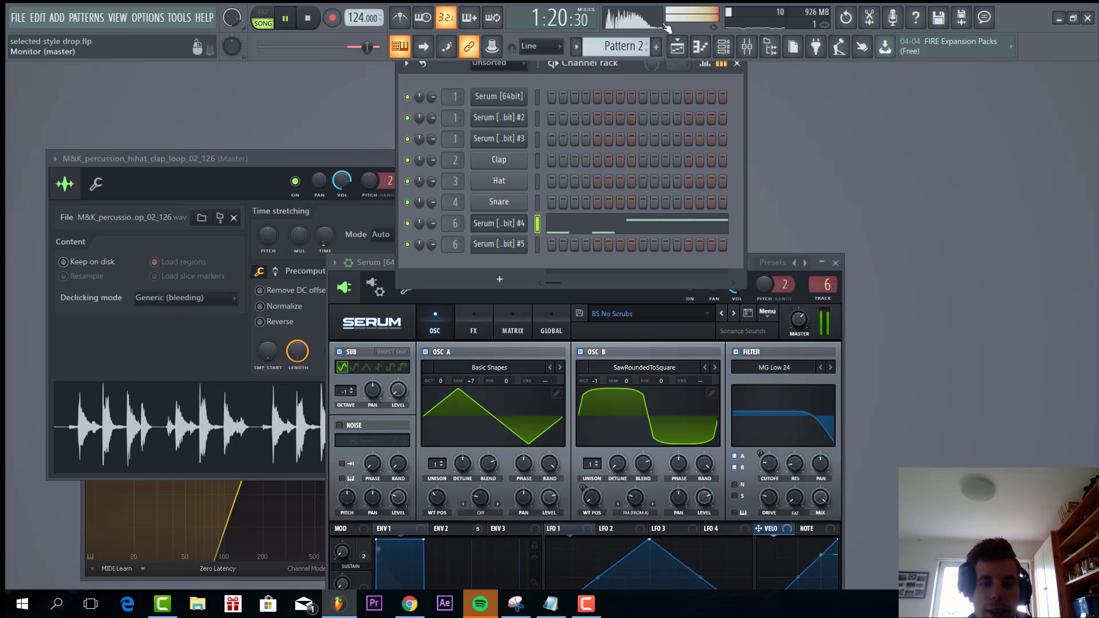
{"action": "left_click", "coordinate": [656, 47]}
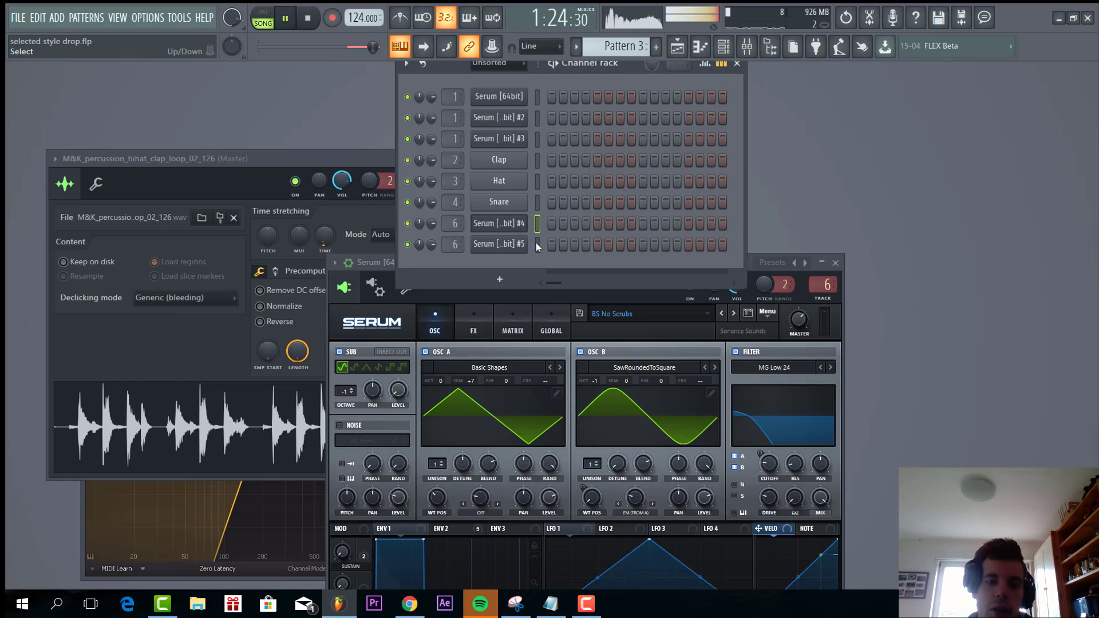
Paste the copied notes into Serum #5 in Pattern 3 and load its PL Nu Aspect 1 preset from Future Selection 2.
{"action": "left_click", "coordinate": [519, 250]}
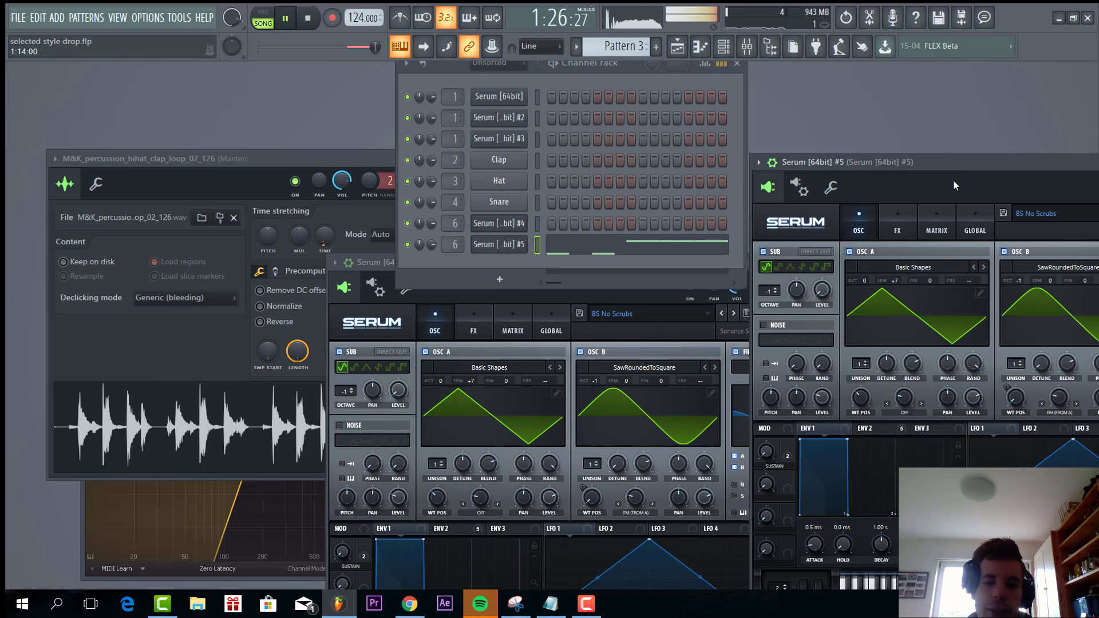
{"action": "left_click_drag", "start_coordinate": [953, 180], "coordinate": [640, 134]}
{"action": "left_click", "coordinate": [658, 159]}
{"action": "mouse_move", "coordinate": [755, 211]}
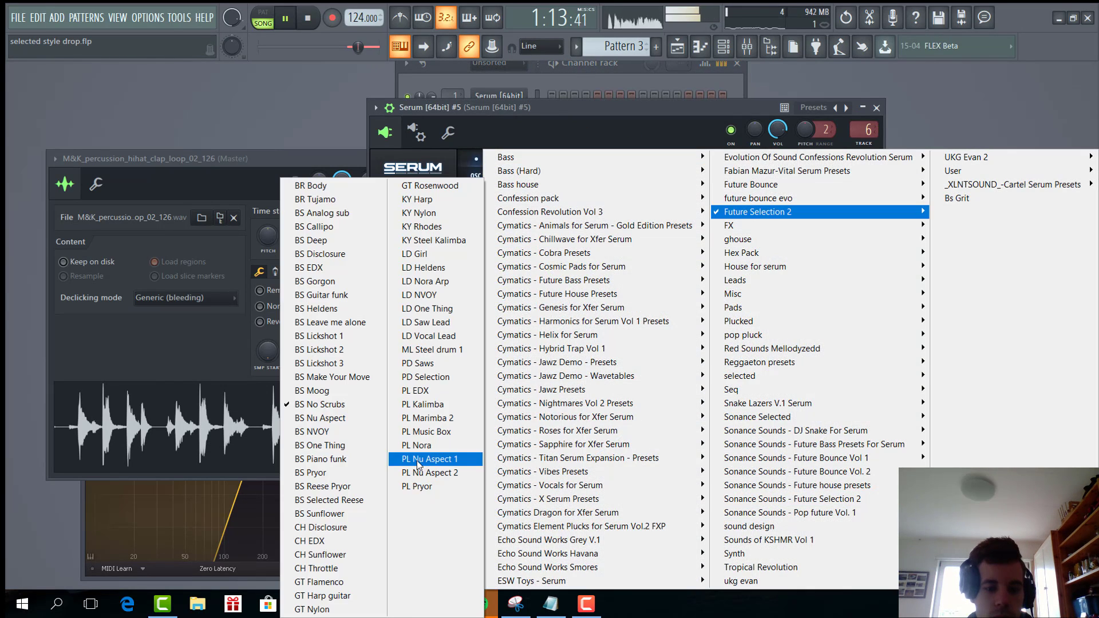
{"action": "left_click", "coordinate": [419, 460]}
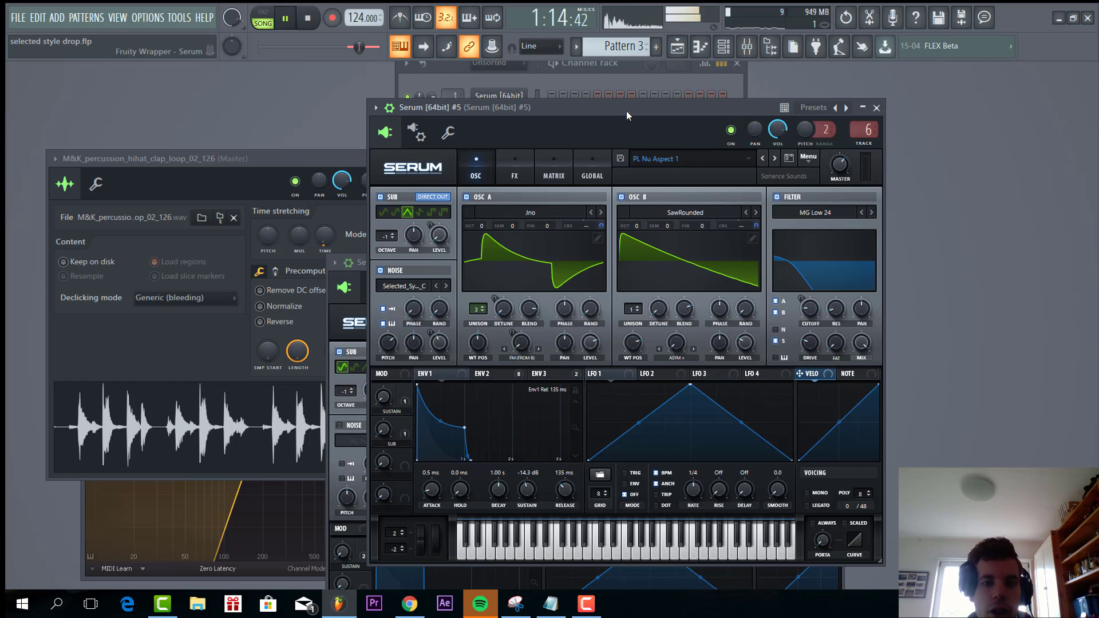
{"action": "left_click_drag", "start_coordinate": [626, 111], "coordinate": [592, 314]}
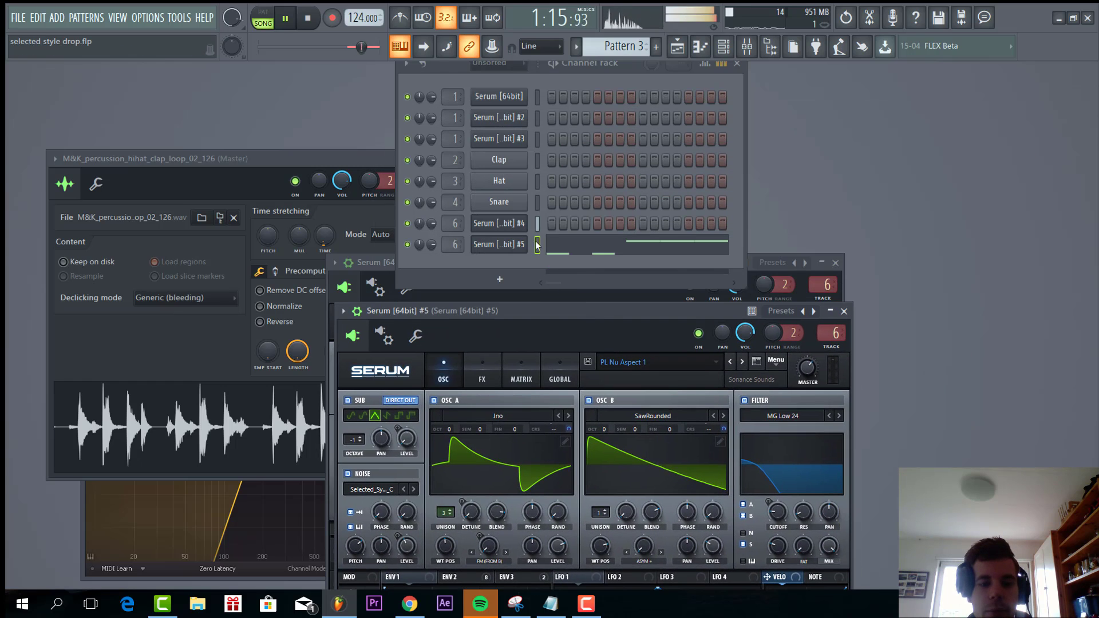
Duplicate all notes in Serum #5's piano roll and raise the copies three semitones above the originals.
{"action": "left_click", "coordinate": [630, 252]}
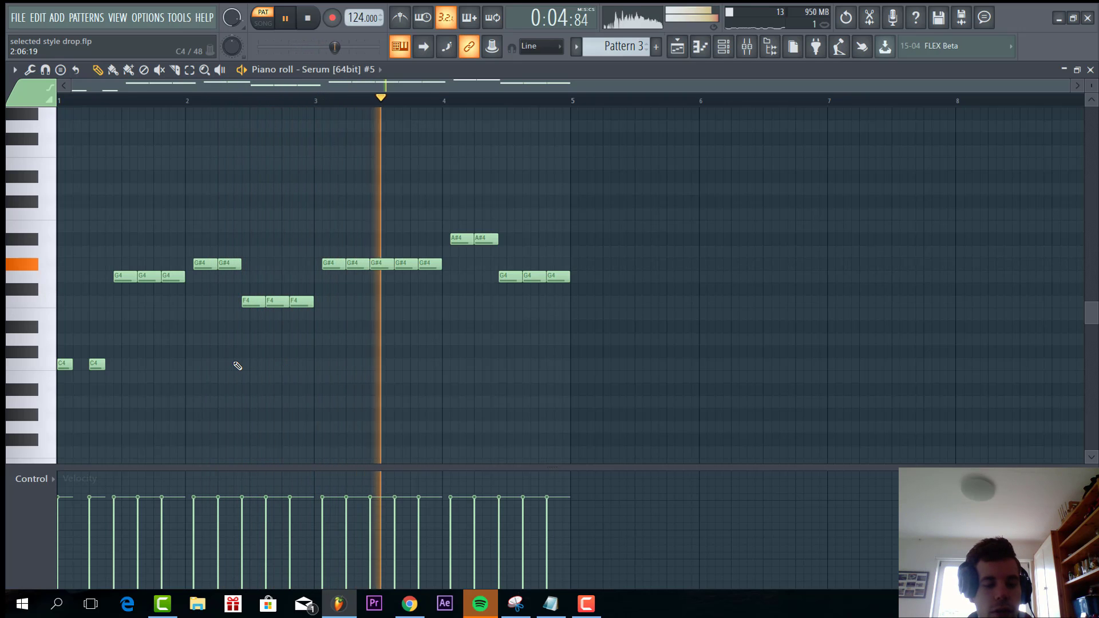
{"action": "key", "text": "ctrl+a"}
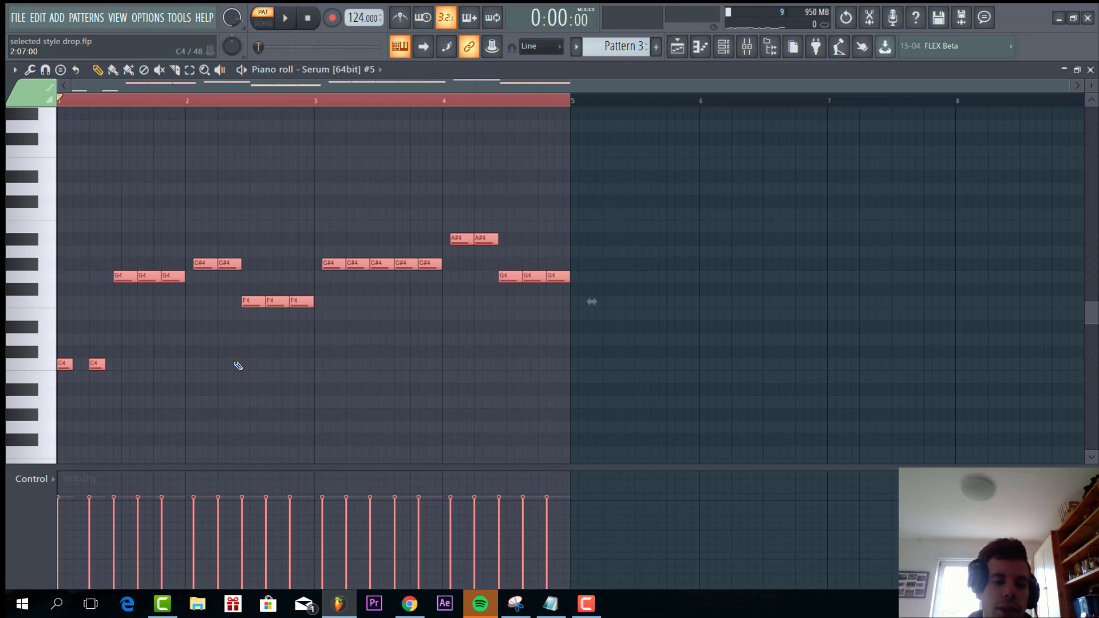
{"action": "key", "text": "shift+Up"}
{"action": "key", "text": "shift+Up"}
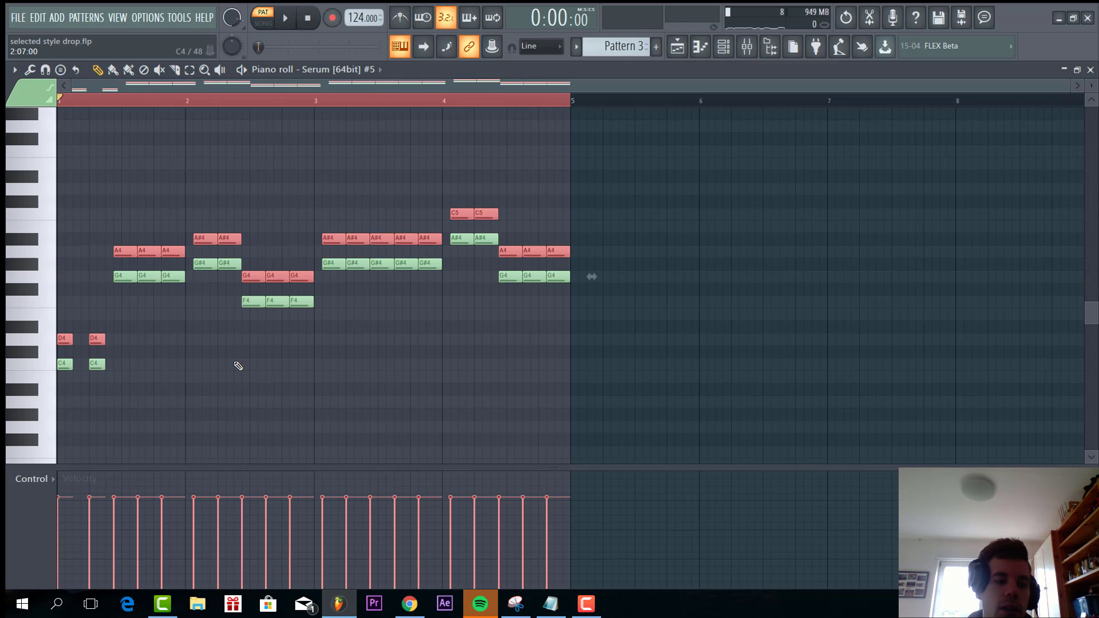
{"action": "key", "text": "shift+Up"}
{"action": "key", "text": "space"}
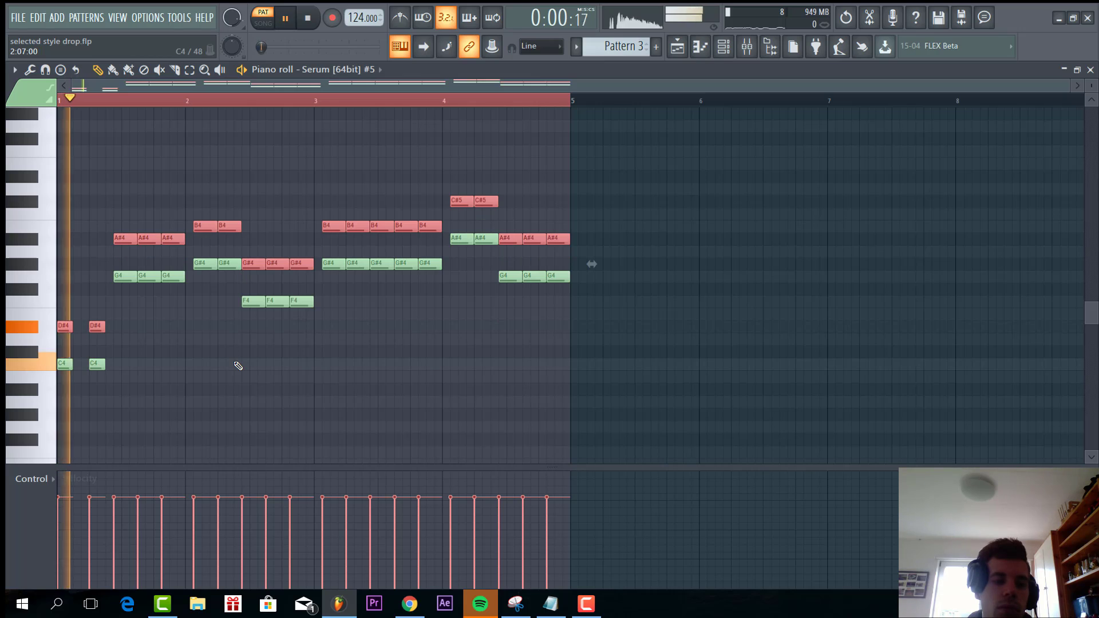
Raise the duplicated notes one octave, clear the selection and play the pattern to check the harmony.
{"action": "key", "text": "ctrl+Up"}
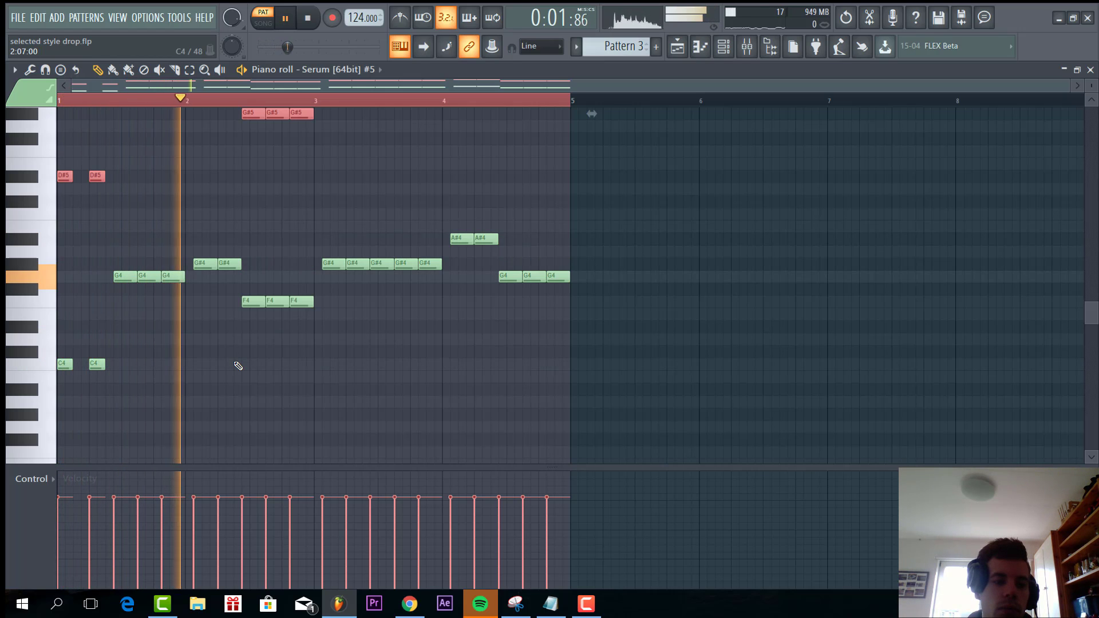
{"action": "scroll", "coordinate": [220, 322], "scroll_direction": "up", "scroll_amount": 3}
{"action": "key", "text": "ctrl+d"}
{"action": "key", "text": "space"}
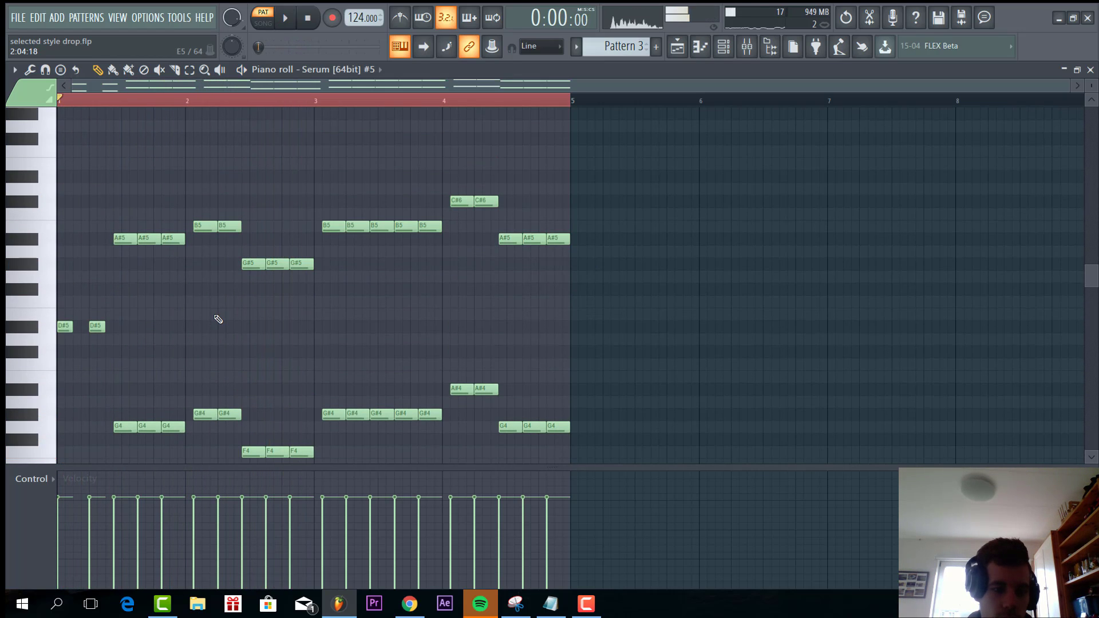
{"action": "key", "text": "space"}
{"action": "key", "text": "space"}
{"action": "scroll", "coordinate": [223, 269], "scroll_direction": "down", "scroll_amount": 1}
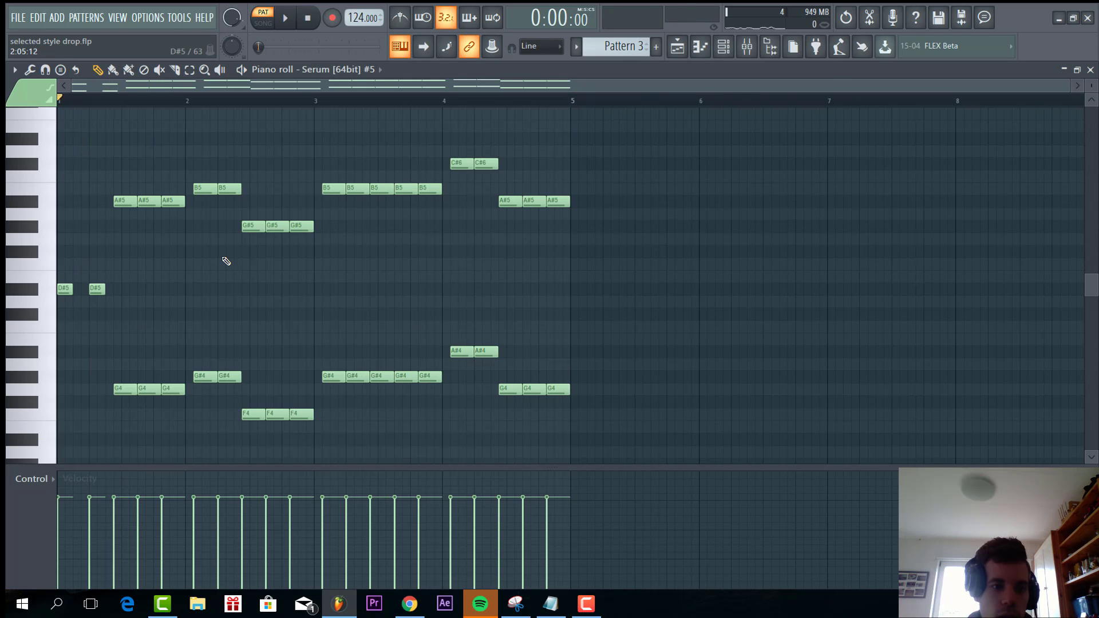
{"action": "key", "text": "space"}
{"action": "key", "text": "space"}
Raise the two upper notes at the start of bar 2 and the five upper notes in bar 3 to C6.
{"action": "left_click_drag", "start_coordinate": [207, 207], "coordinate": [262, 152], "text": "ctrl"}
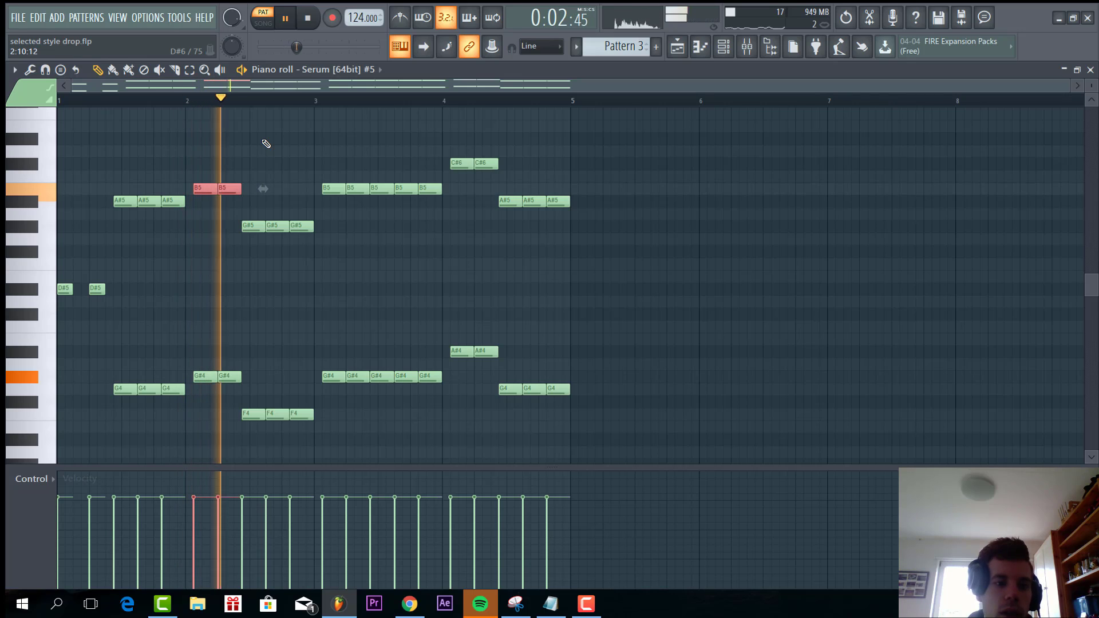
{"action": "left_click", "coordinate": [197, 101]}
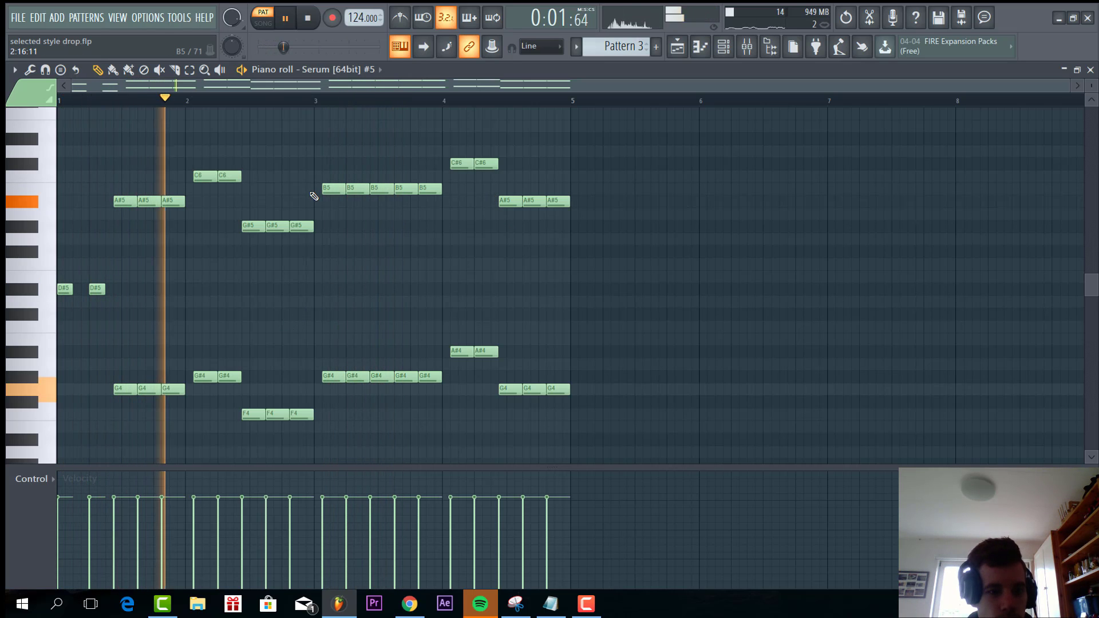
{"action": "left_click", "coordinate": [434, 188]}
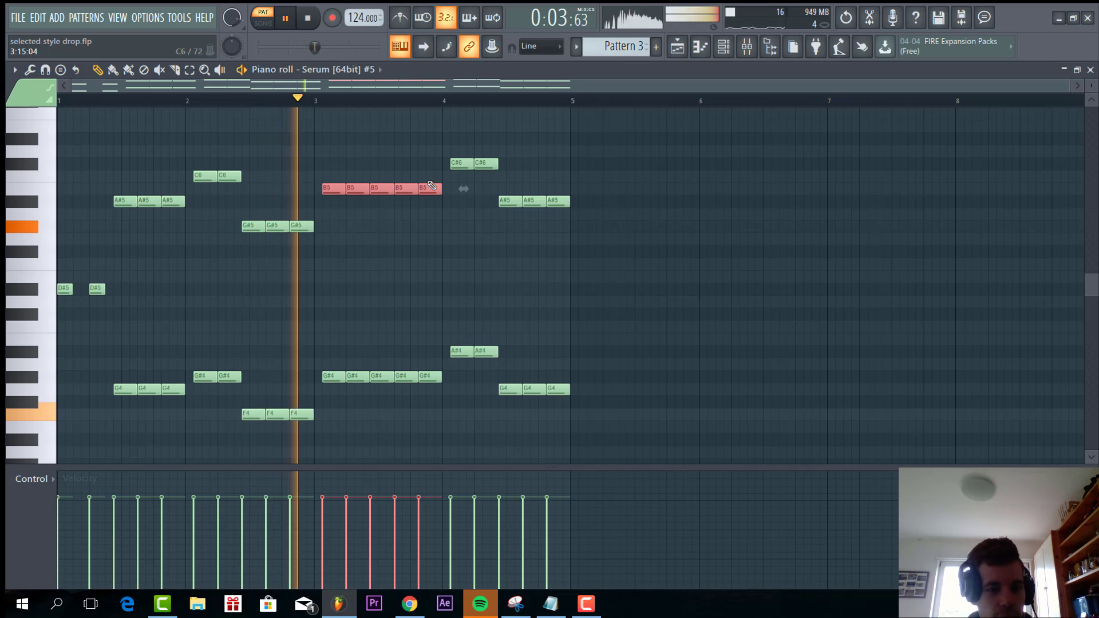
{"action": "key", "text": "shift+Up"}
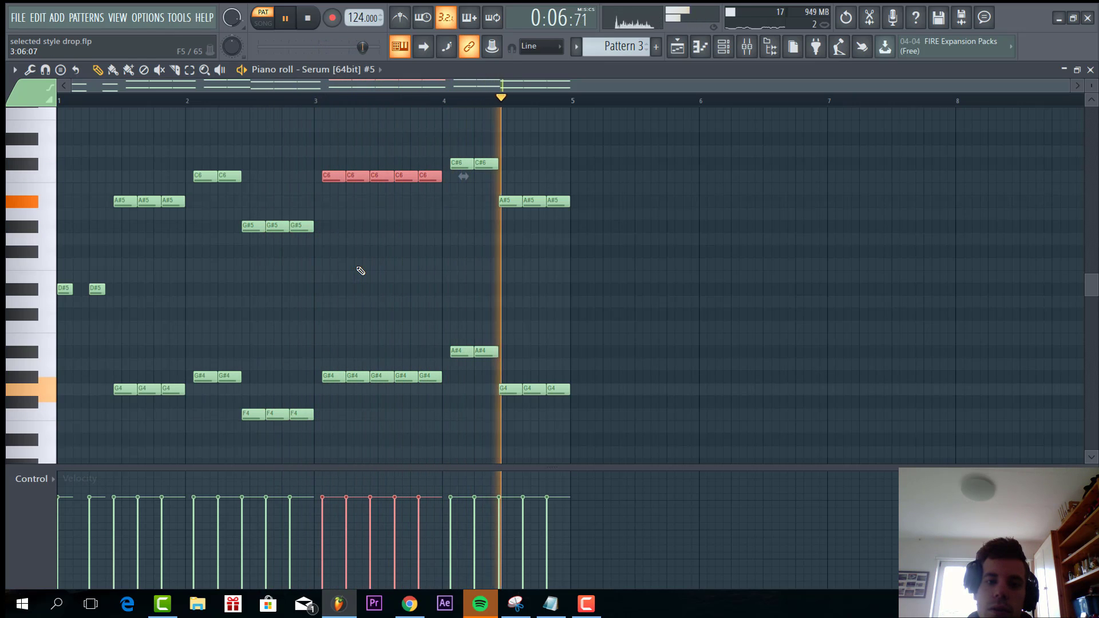
Raise the first two upper notes of bar 4 to D6, play the pattern from bar 4 and clear the selection.
{"action": "left_click", "coordinate": [467, 222]}
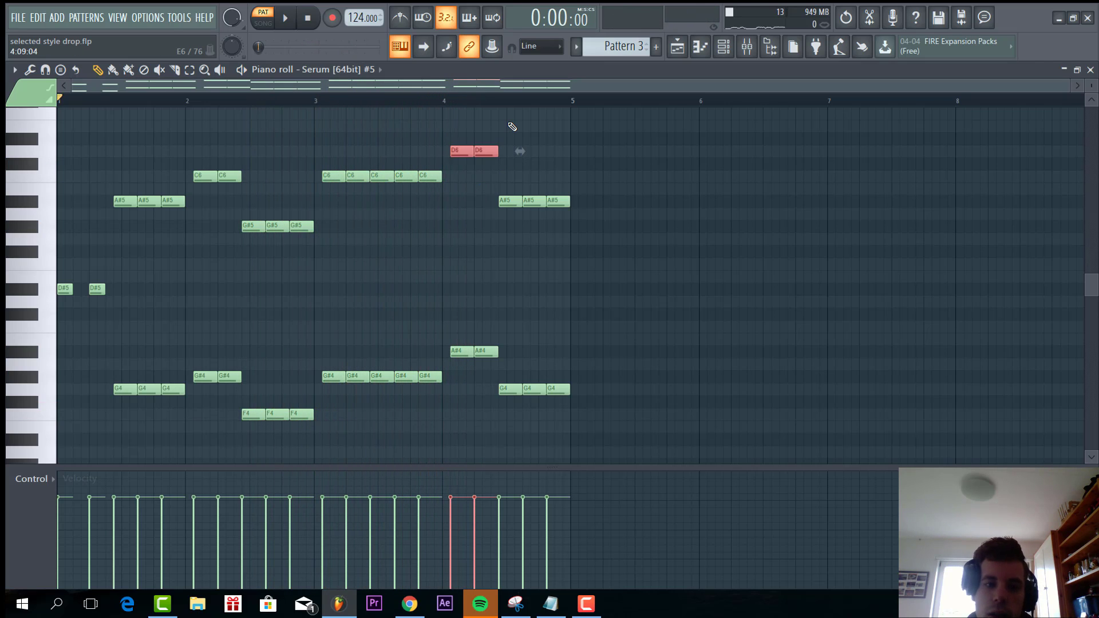
{"action": "key", "text": "space"}
{"action": "scroll", "coordinate": [510, 124], "scroll_direction": "up", "scroll_amount": 1}
{"action": "left_click", "coordinate": [446, 100]}
{"action": "scroll", "coordinate": [471, 257], "scroll_direction": "down", "scroll_amount": 2}
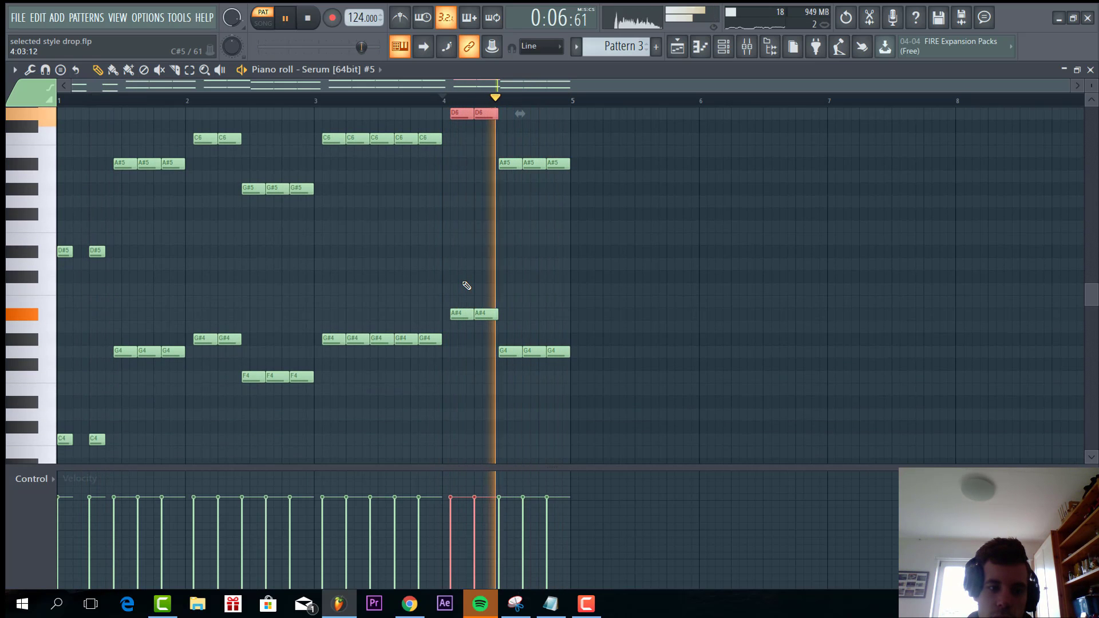
{"action": "left_click", "coordinate": [463, 286]}
{"action": "scroll", "coordinate": [435, 286], "scroll_direction": "up", "scroll_amount": 3}
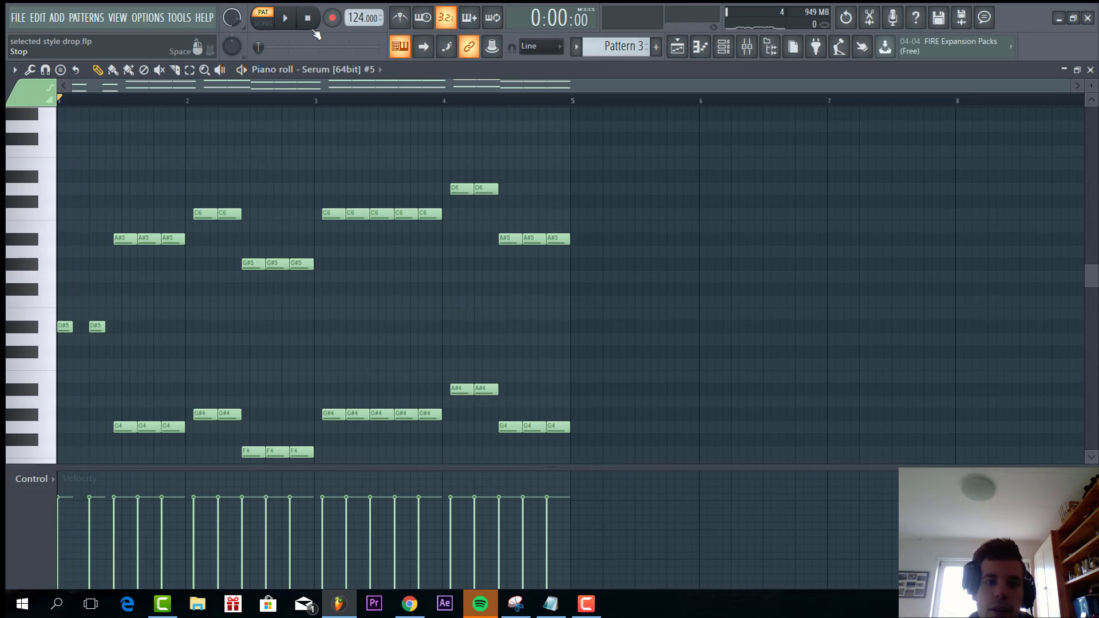
Clone the Serum #5 channel and load the PL Nu Aspect 2 preset from Future Selection 2 in the clone.
{"action": "key", "text": "F7"}
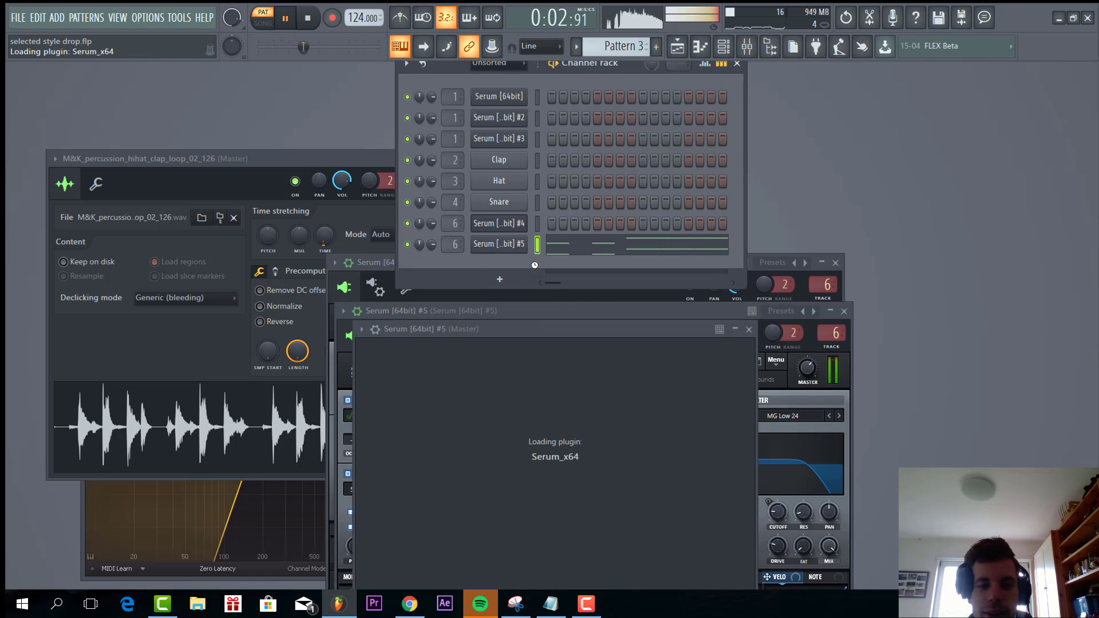
{"action": "left_click", "coordinate": [499, 266]}
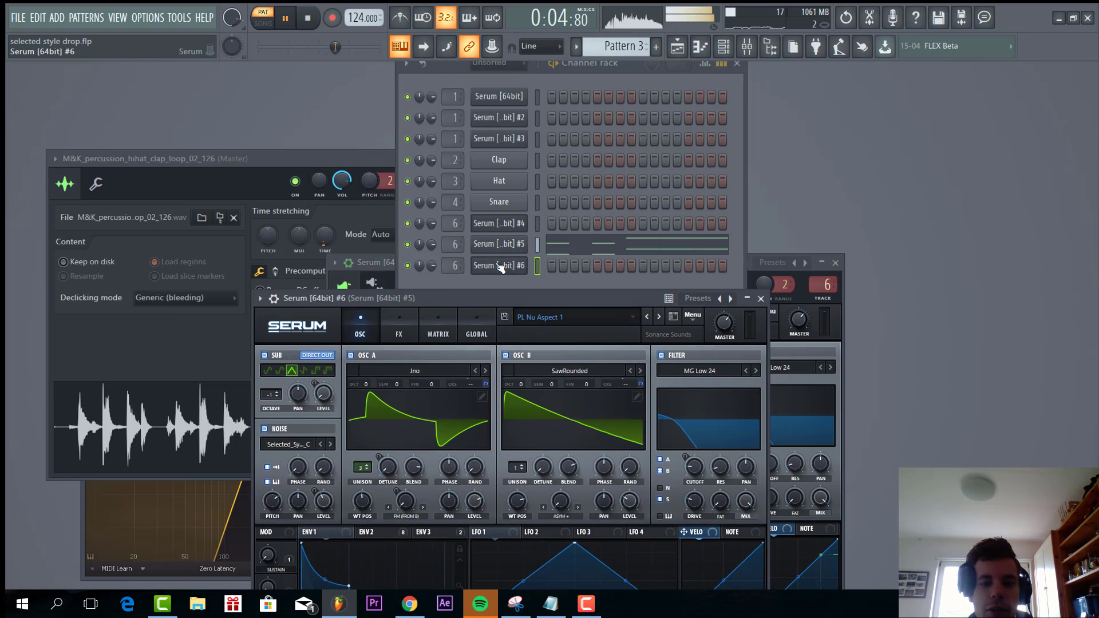
{"action": "left_click", "coordinate": [544, 316]}
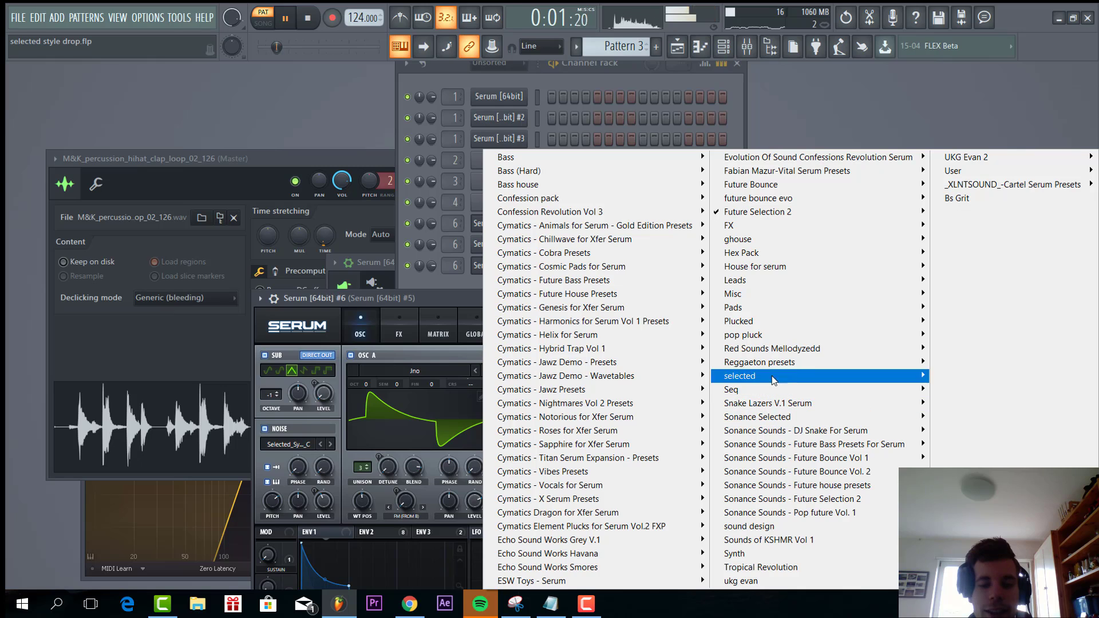
{"action": "mouse_move", "coordinate": [755, 213]}
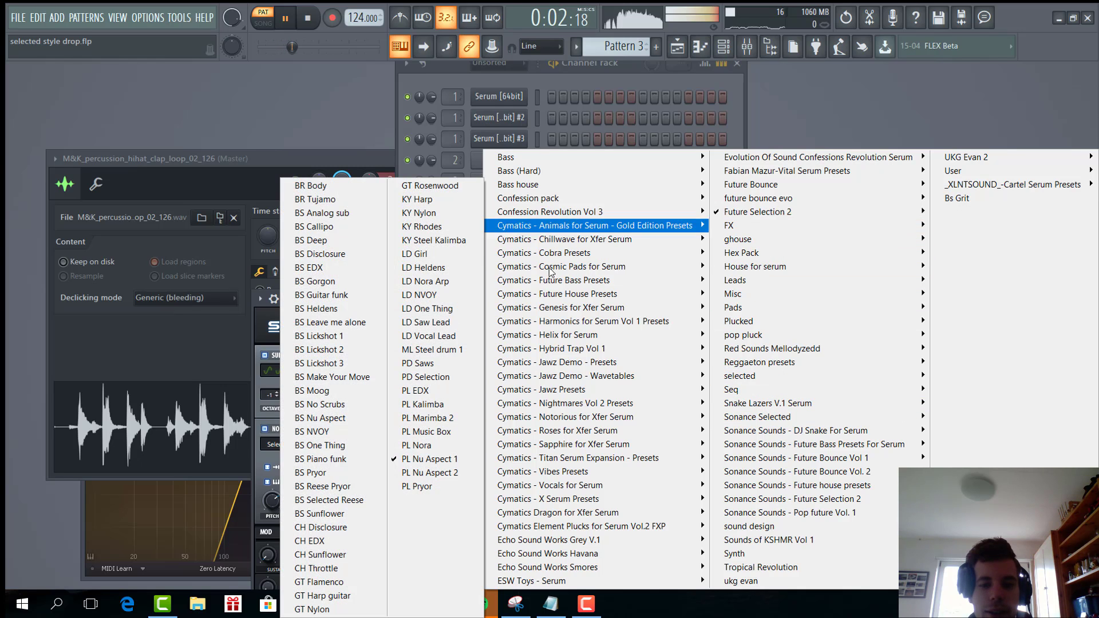
{"action": "left_click", "coordinate": [412, 472]}
{"action": "left_click", "coordinate": [589, 257]}
Copy Serum #5's notes into the Serum #6 channel, check them in its piano roll and close it.
{"action": "left_click", "coordinate": [507, 245]}
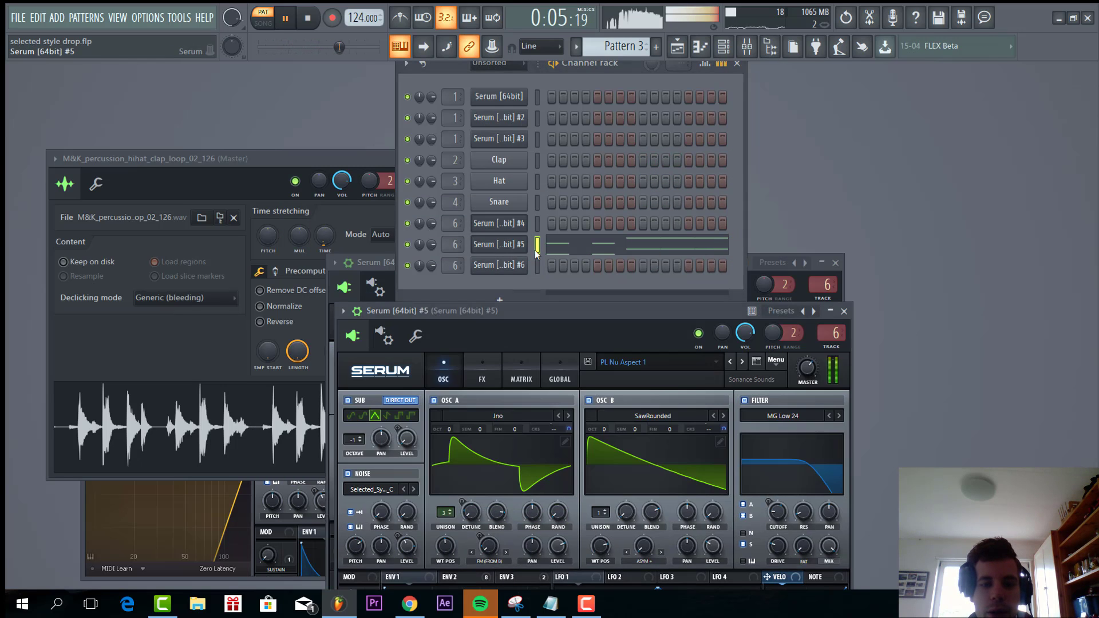
{"action": "left_click", "coordinate": [536, 253]}
{"action": "key", "text": "ctrl+v"}
{"action": "left_click", "coordinate": [556, 269]}
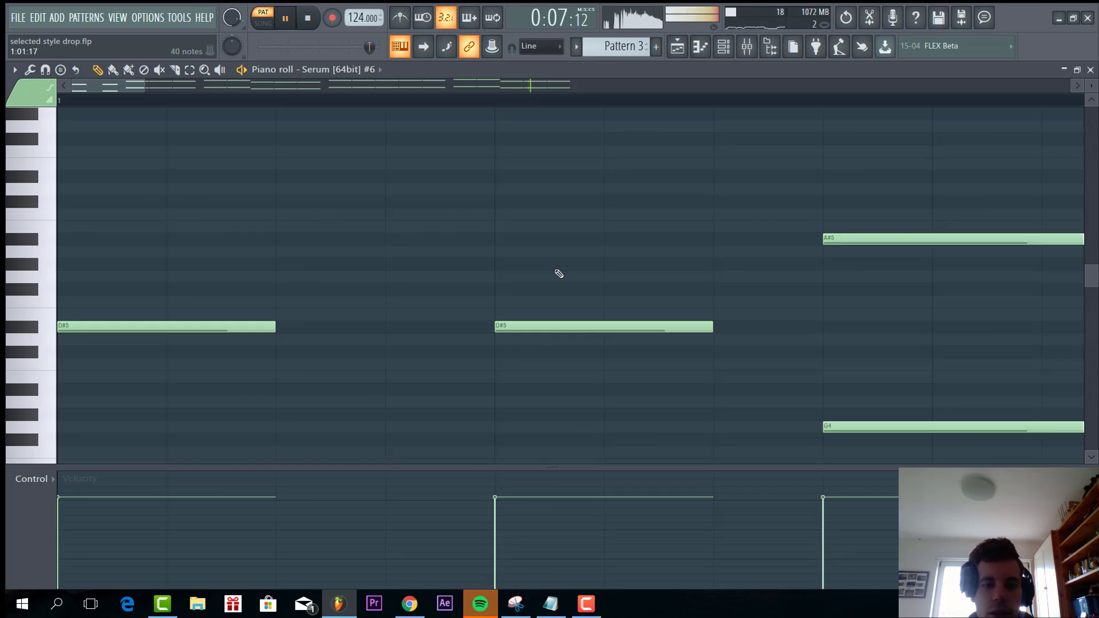
{"action": "scroll", "coordinate": [556, 271], "scroll_direction": "down", "scroll_amount": 6}
{"action": "key", "text": "Escape"}
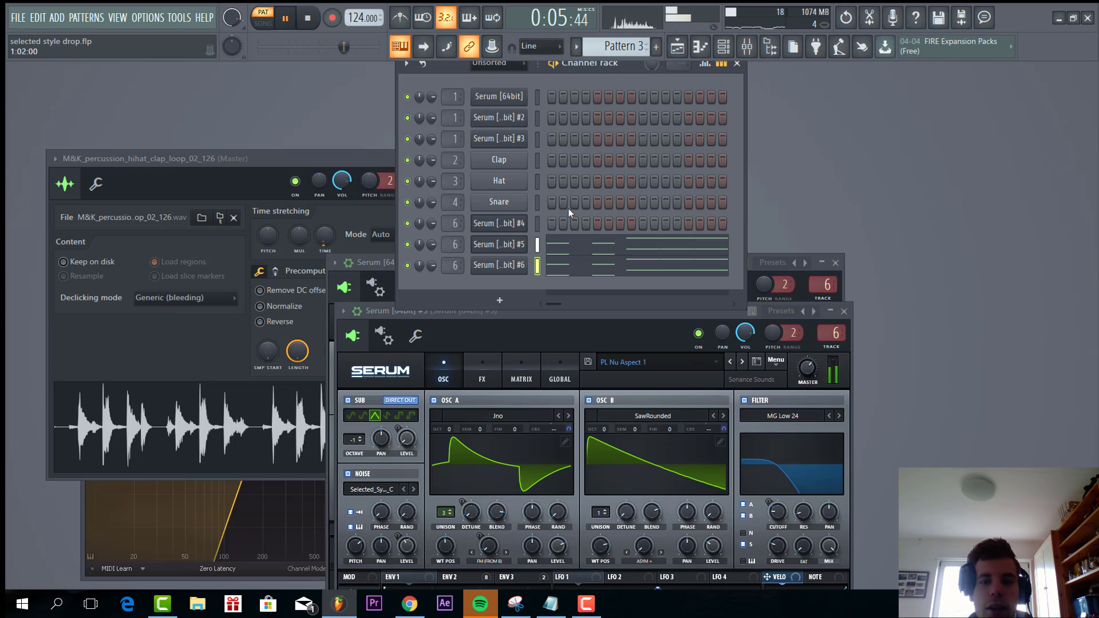
Place the Pattern 3 clip on Track 5 at bar 39 of the playlist and play the song from just before it.
{"action": "left_click", "coordinate": [676, 49]}
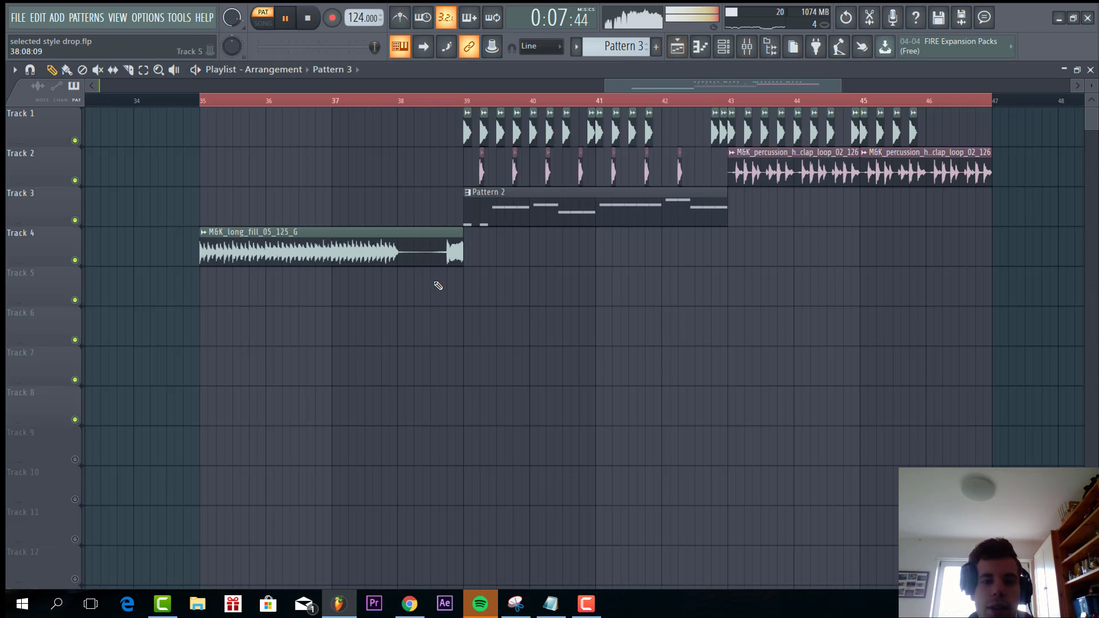
{"action": "left_click", "coordinate": [473, 279]}
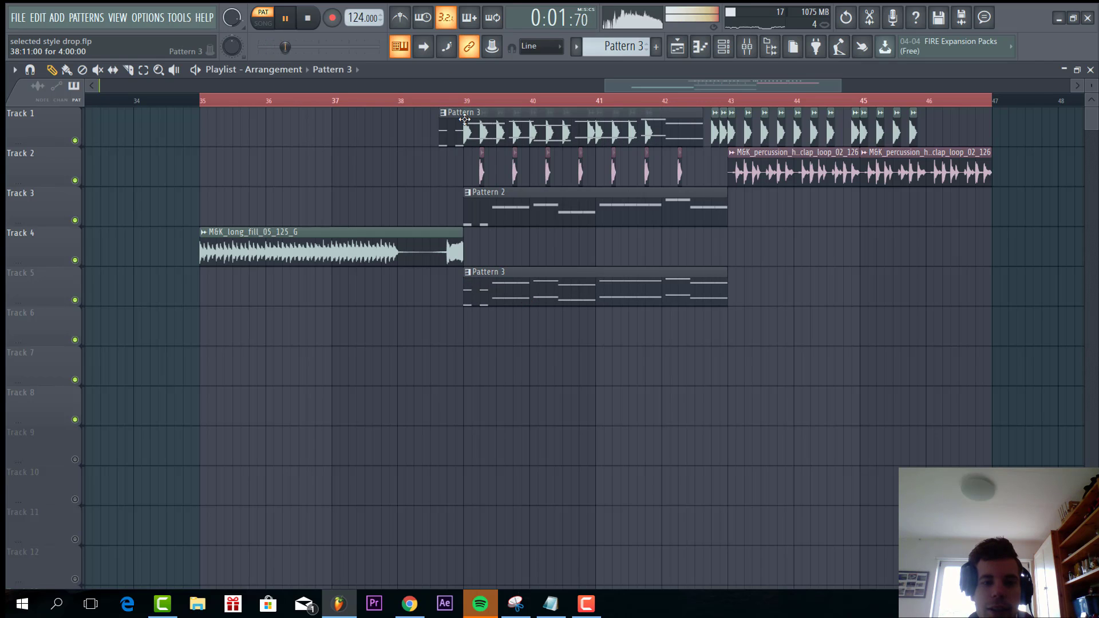
{"action": "left_click", "coordinate": [446, 103]}
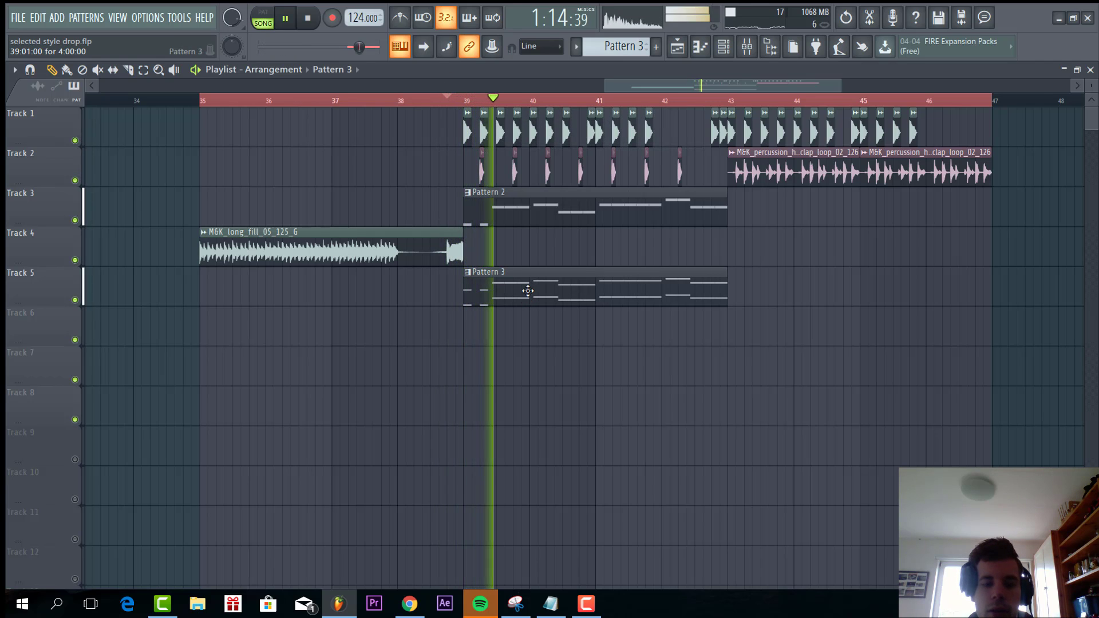
Route Serum #5 and Serum #6 to mixer track 7 and load Kickstart in its tenth effect slot.
{"action": "key", "text": "F5"}
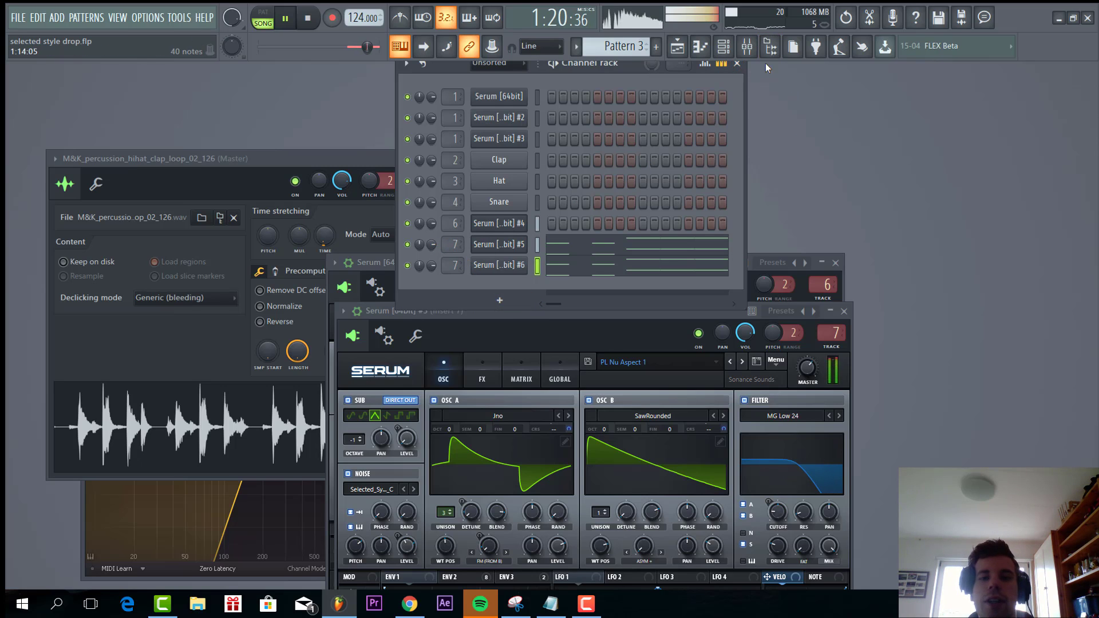
{"action": "left_click", "coordinate": [754, 49]}
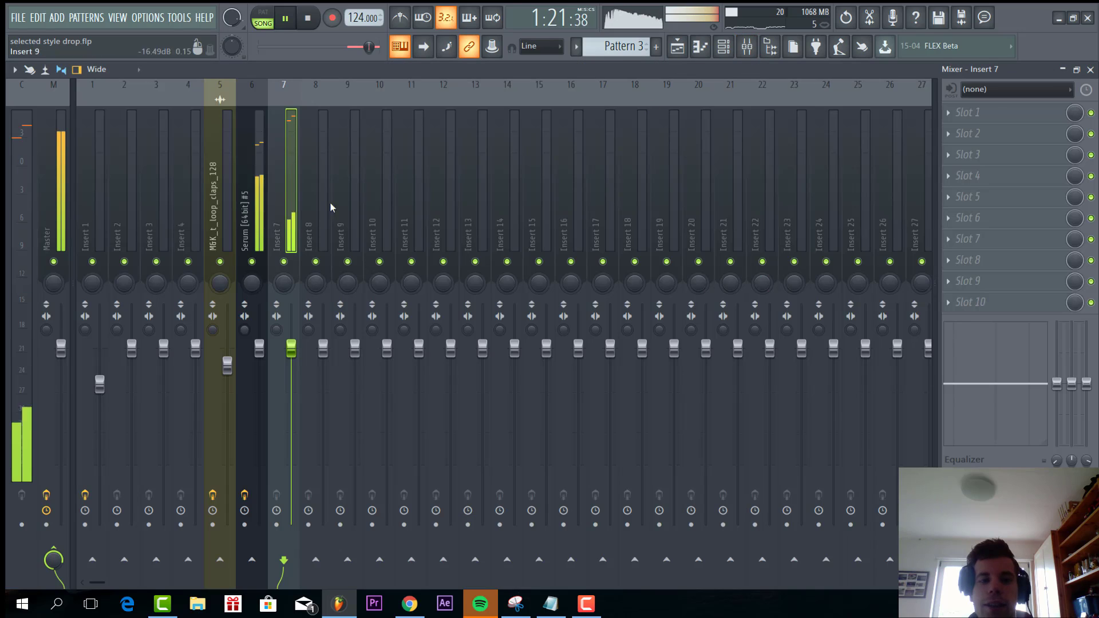
{"action": "left_click", "coordinate": [1002, 308]}
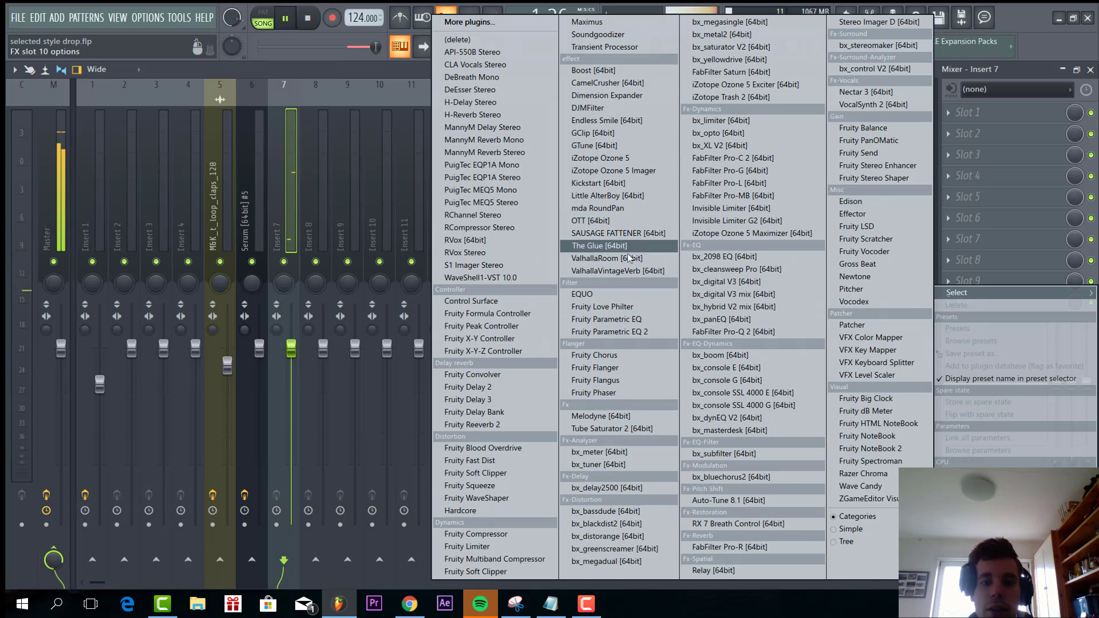
{"action": "left_click", "coordinate": [592, 183]}
Load FabFilter Pro-Q 2 in mixer track 7's first effect slot and add a low cut at about 255 Hz.
{"action": "left_click", "coordinate": [973, 112]}
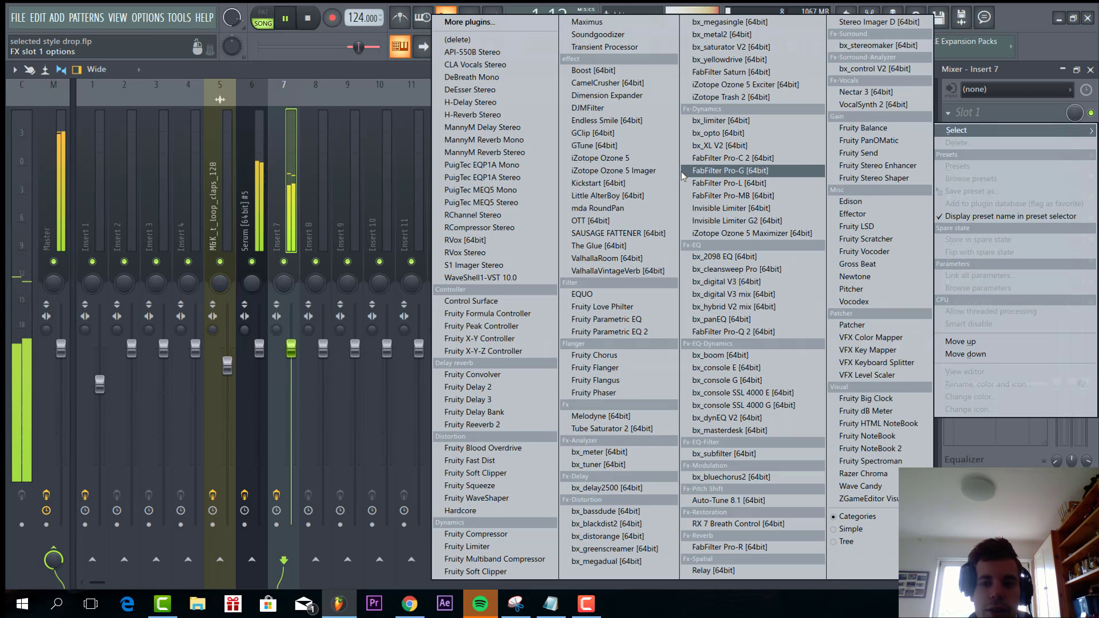
{"action": "left_click", "coordinate": [760, 334]}
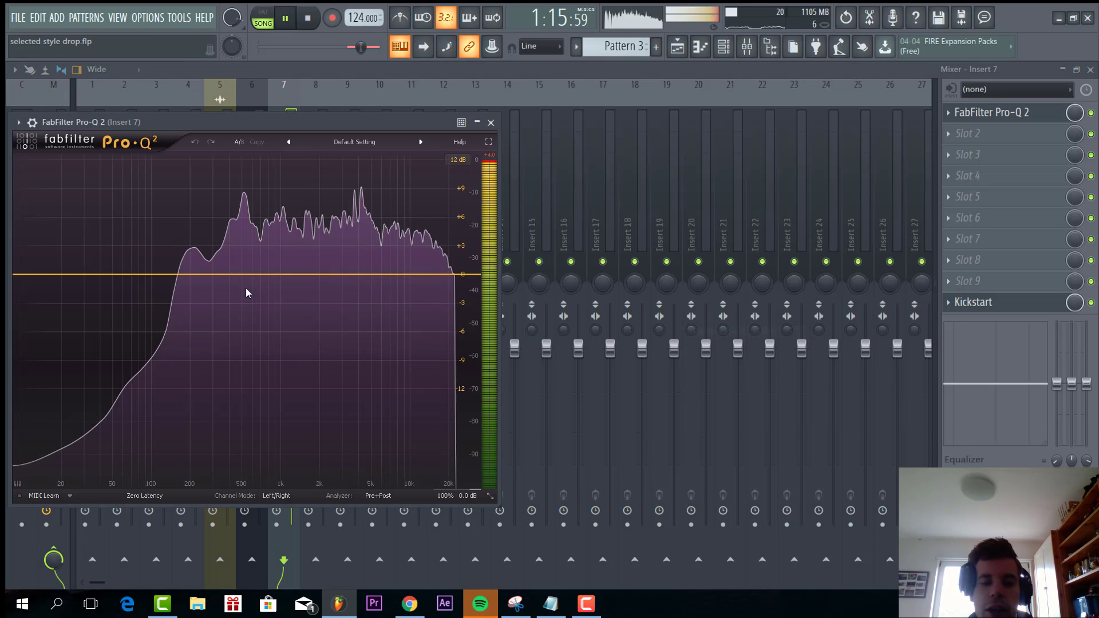
{"action": "left_click", "coordinate": [210, 277]}
{"action": "right_click", "coordinate": [210, 277]}
{"action": "mouse_move", "coordinate": [243, 299]}
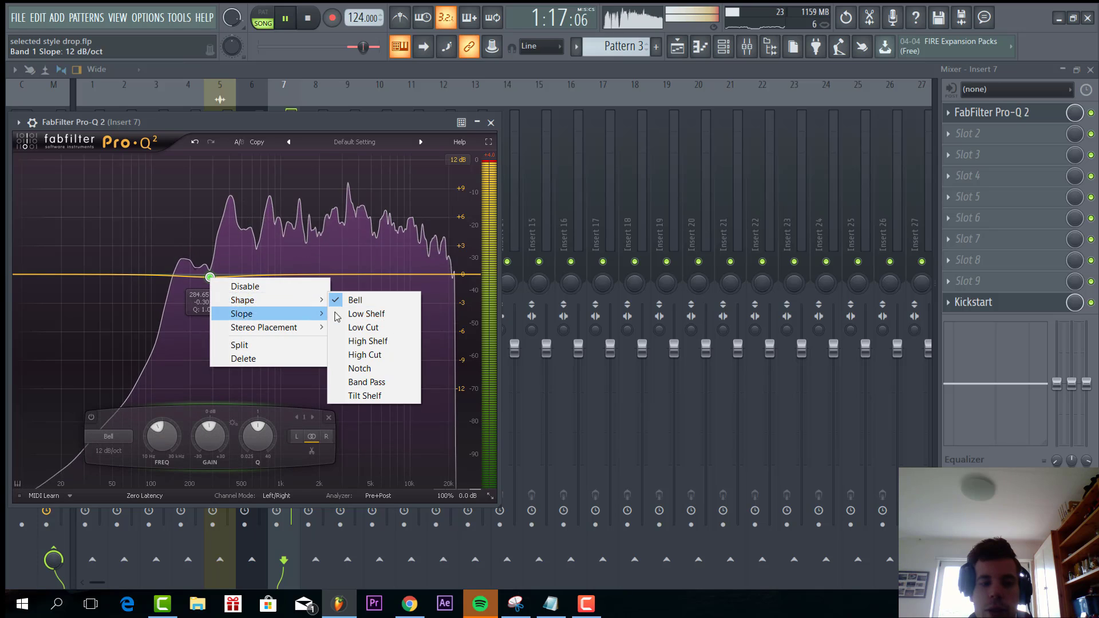
{"action": "left_click", "coordinate": [363, 323]}
{"action": "left_click_drag", "start_coordinate": [210, 277], "coordinate": [203, 279]}
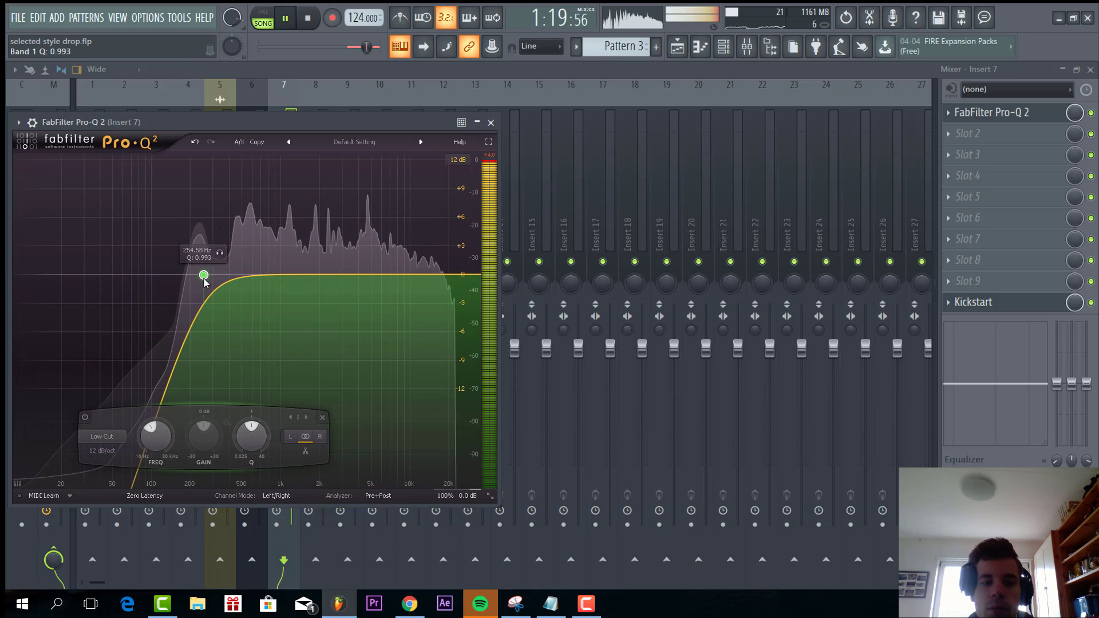
Adjust the Pro-Q 2 curve, and add Fruity delay 2 with reduced input volume in mixer track 7's eighth effect slot.
{"action": "left_click_drag", "start_coordinate": [411, 273], "coordinate": [412, 249]}
{"action": "left_click_drag", "start_coordinate": [426, 219], "coordinate": [409, 222]}
{"action": "left_click", "coordinate": [967, 133]}
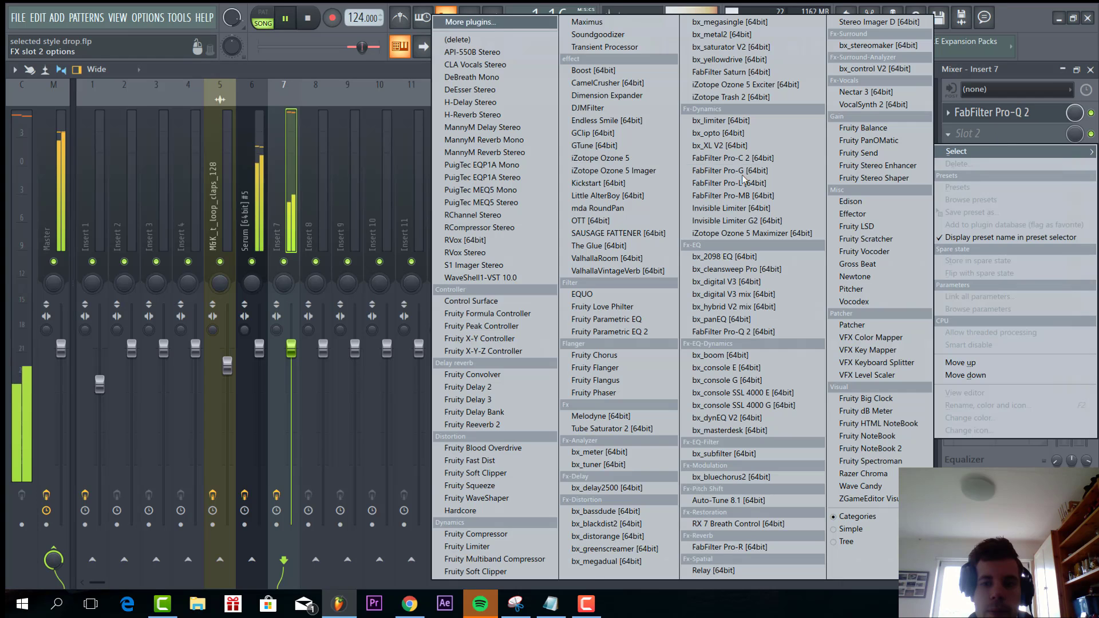
{"action": "left_click", "coordinate": [497, 386]}
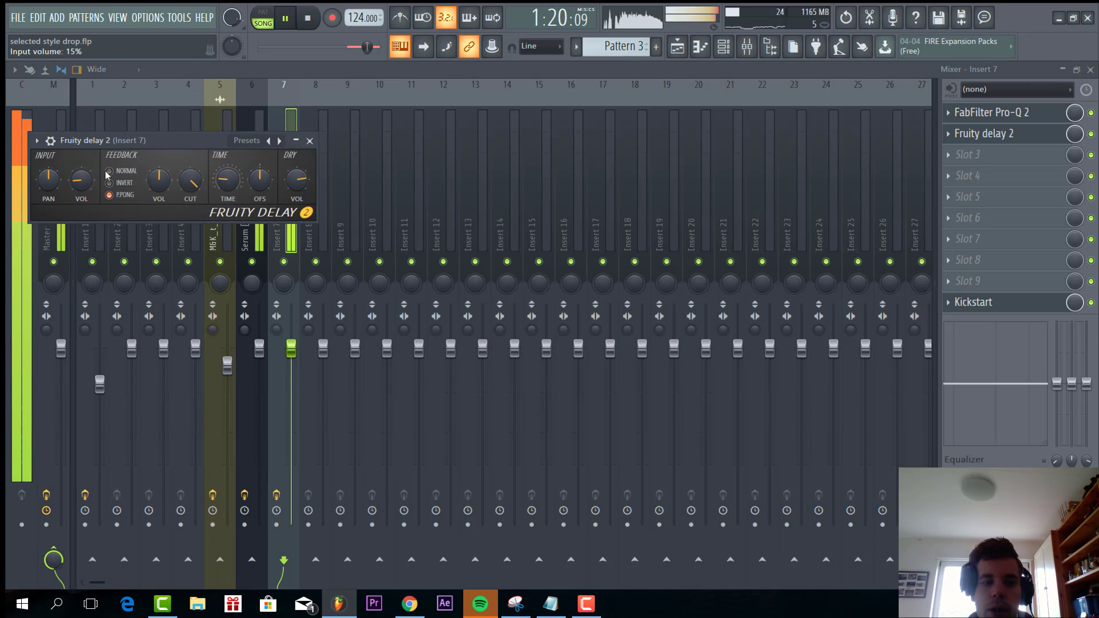
{"action": "left_click_drag", "start_coordinate": [999, 135], "coordinate": [1002, 244]}
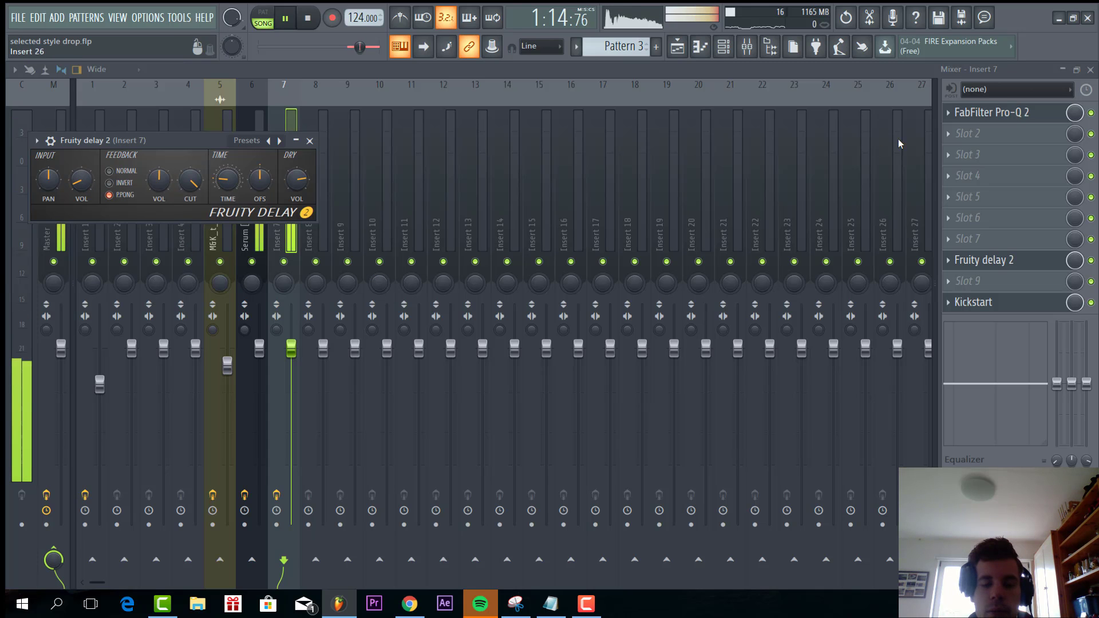
Load ValhallaVintageVerb in mixer track 7's second effect slot.
{"action": "left_click", "coordinate": [975, 137]}
{"action": "left_click", "coordinate": [633, 271]}
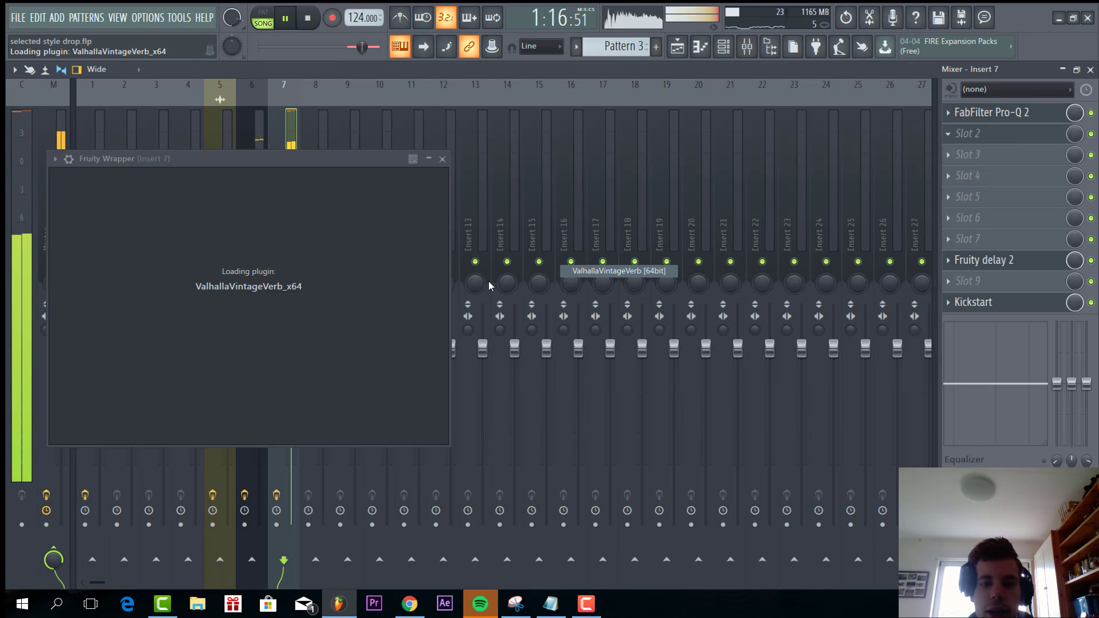
{"action": "left_click", "coordinate": [545, 159]}
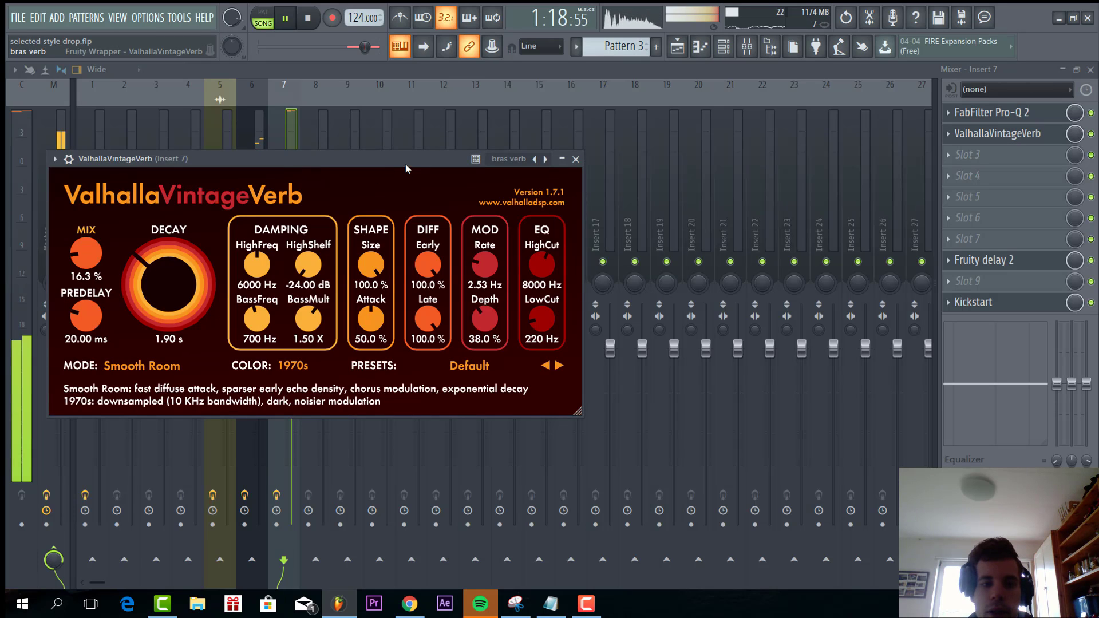
{"action": "left_click_drag", "start_coordinate": [405, 163], "coordinate": [685, 133]}
Set the ValhallaVintageVerb decay to 0.56 s, low cut to 430 Hz and mix to 11.6%.
{"action": "left_click_drag", "start_coordinate": [448, 253], "coordinate": [448, 275]}
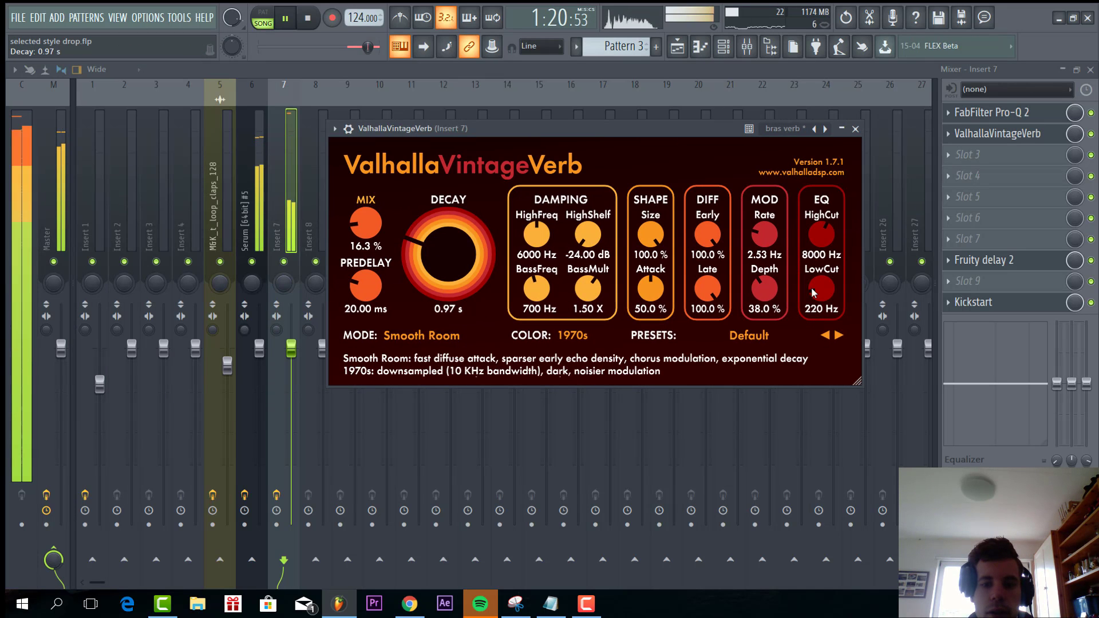
{"action": "left_click_drag", "start_coordinate": [813, 293], "coordinate": [818, 294]}
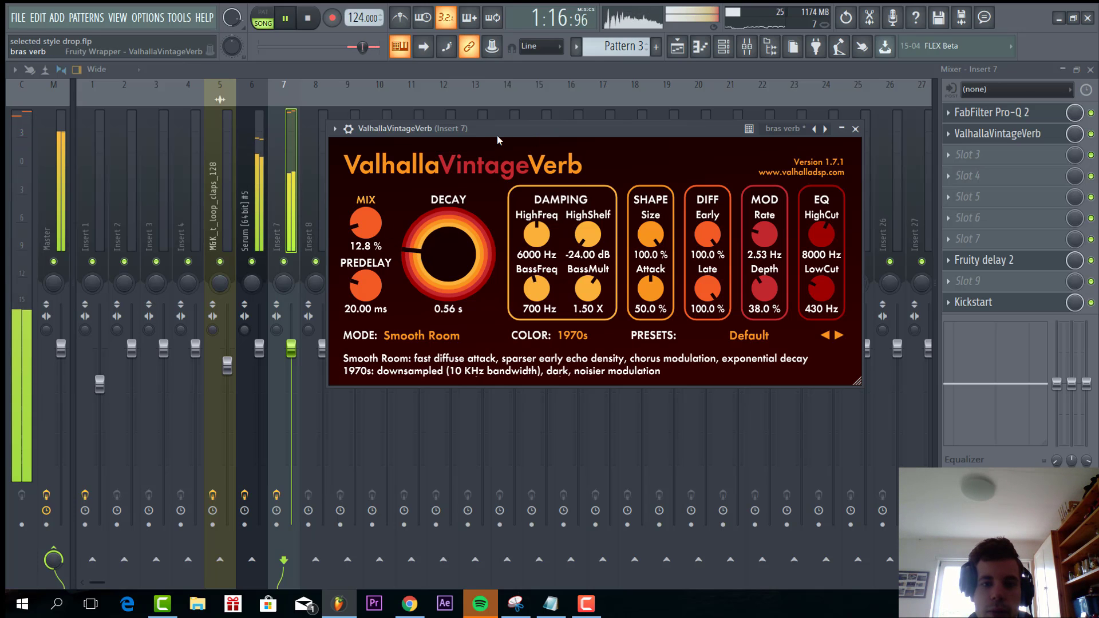
{"action": "left_click_drag", "start_coordinate": [497, 131], "coordinate": [443, 167]}
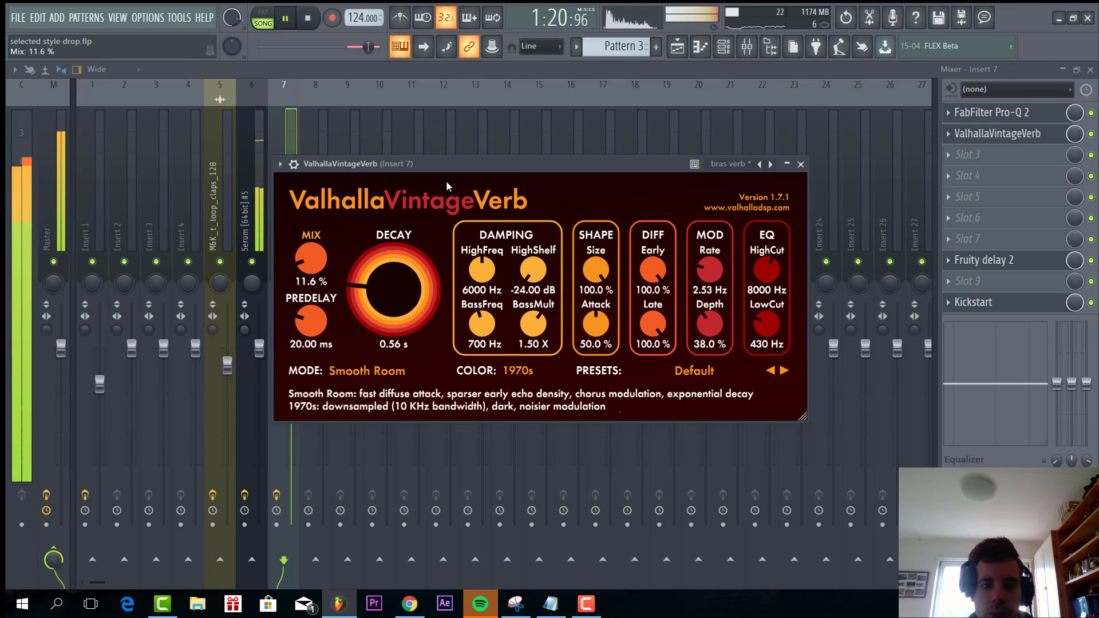
{"action": "left_click_drag", "start_coordinate": [447, 163], "coordinate": [468, 137]}
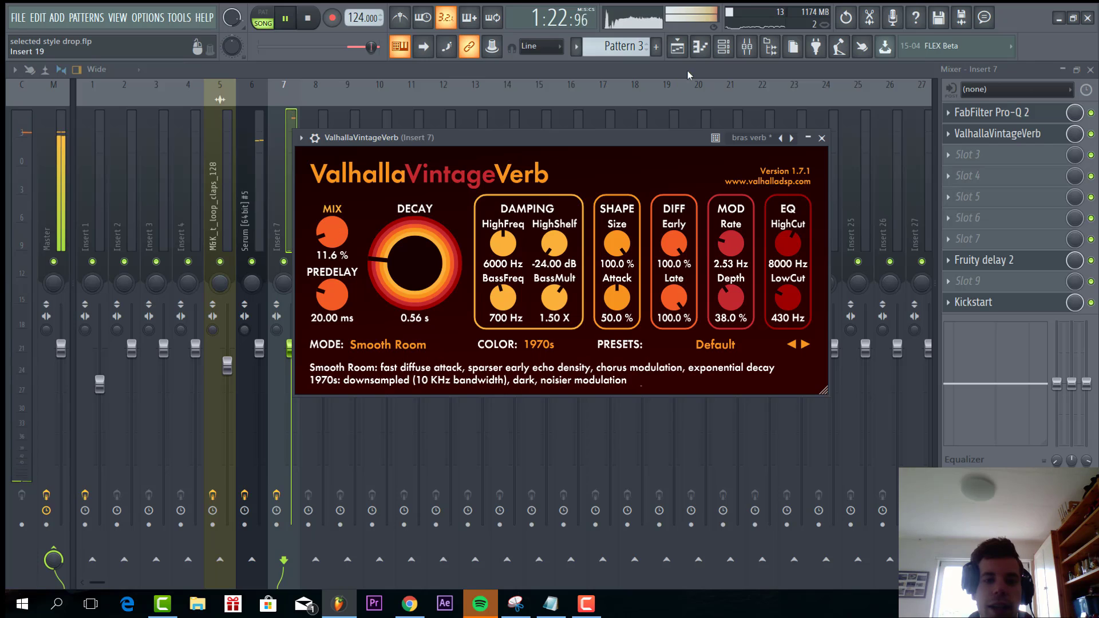
Create a playlist automation clip on Track 6 for the ValhallaVintageVerb mix on Insert 7.
{"action": "left_click", "coordinate": [677, 46]}
{"action": "left_click", "coordinate": [179, 18]}
{"action": "mouse_move", "coordinate": [202, 182]}
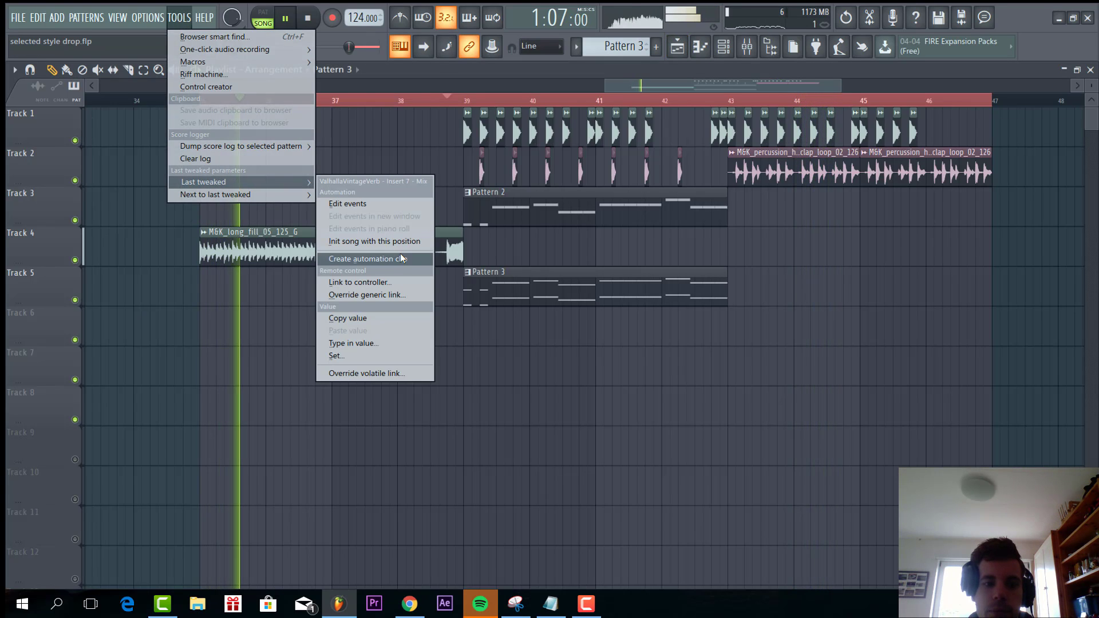
{"action": "left_click", "coordinate": [349, 255]}
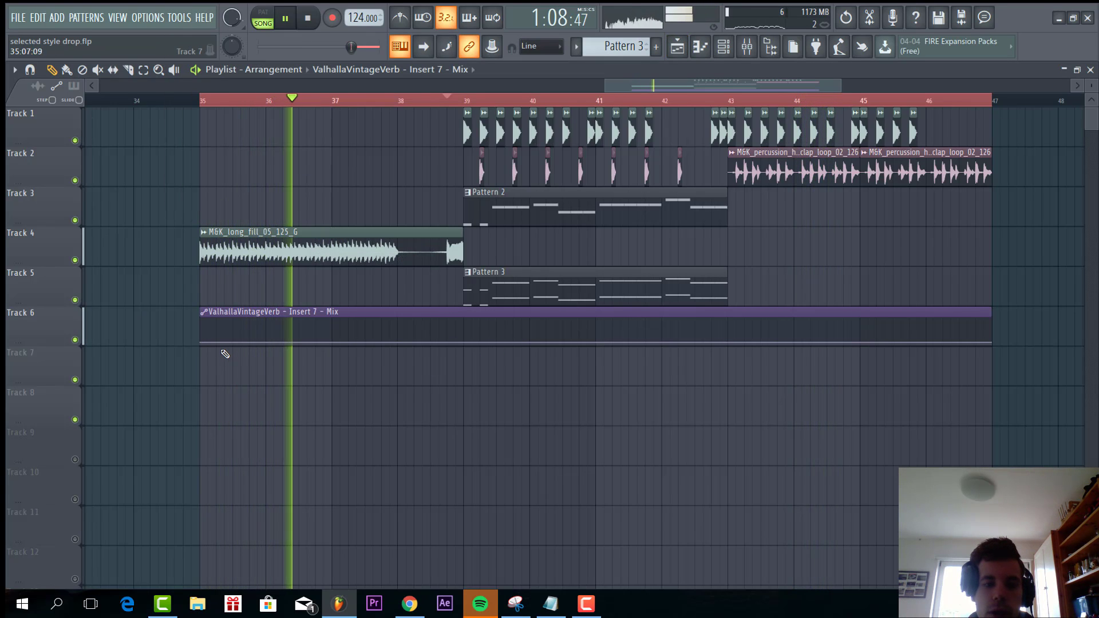
Copy the reverb mix clip's starting value and paste it onto a new automation point at bar 39.
{"action": "right_click", "coordinate": [201, 342]}
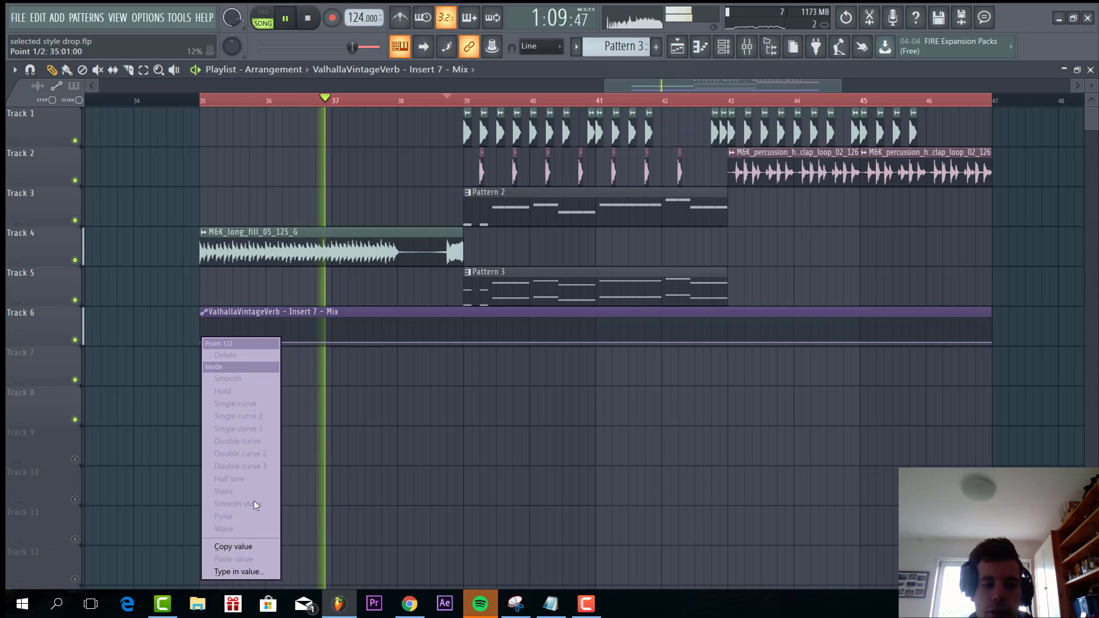
{"action": "left_click", "coordinate": [239, 548]}
{"action": "right_click", "coordinate": [464, 343]}
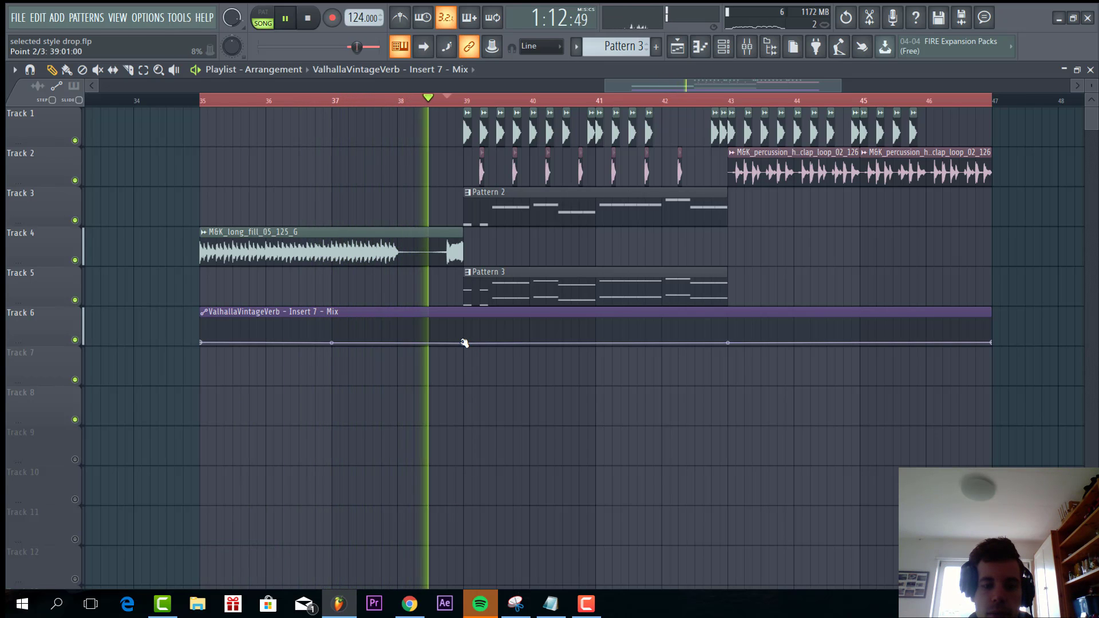
{"action": "right_click", "coordinate": [464, 343]}
{"action": "left_click", "coordinate": [511, 560]}
Add a reverb mix ramp from 39:16 up to a peak at 40:02, dropping straight back to the copied 12% value.
{"action": "scroll", "coordinate": [539, 394], "scroll_direction": "up", "scroll_amount": 3}
{"action": "scroll", "coordinate": [532, 384], "scroll_direction": "up", "scroll_amount": 3}
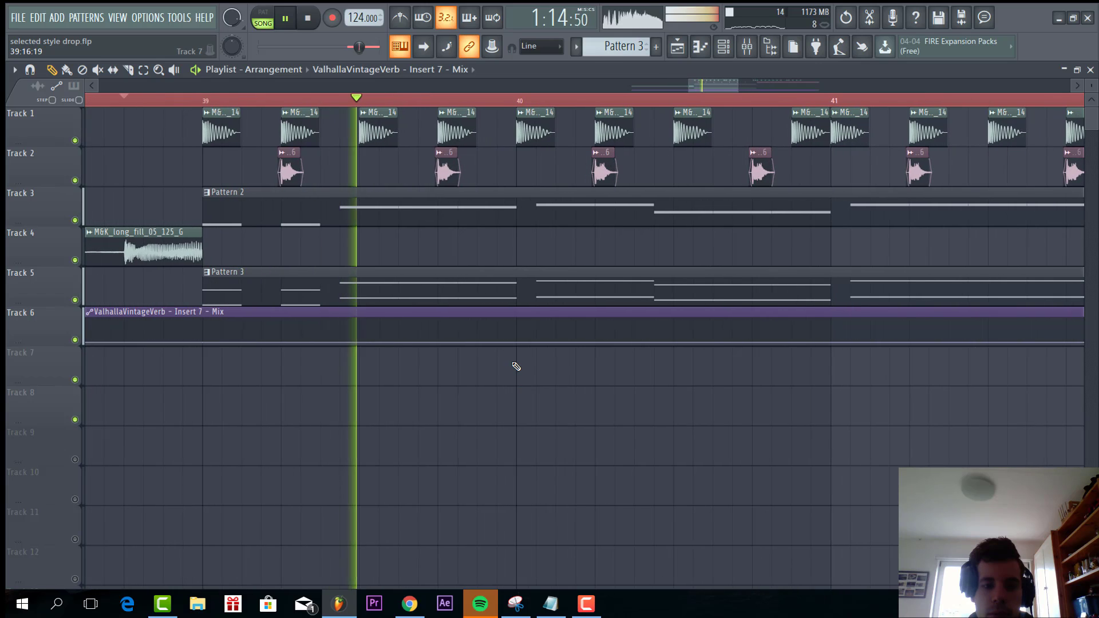
{"action": "key", "text": "space"}
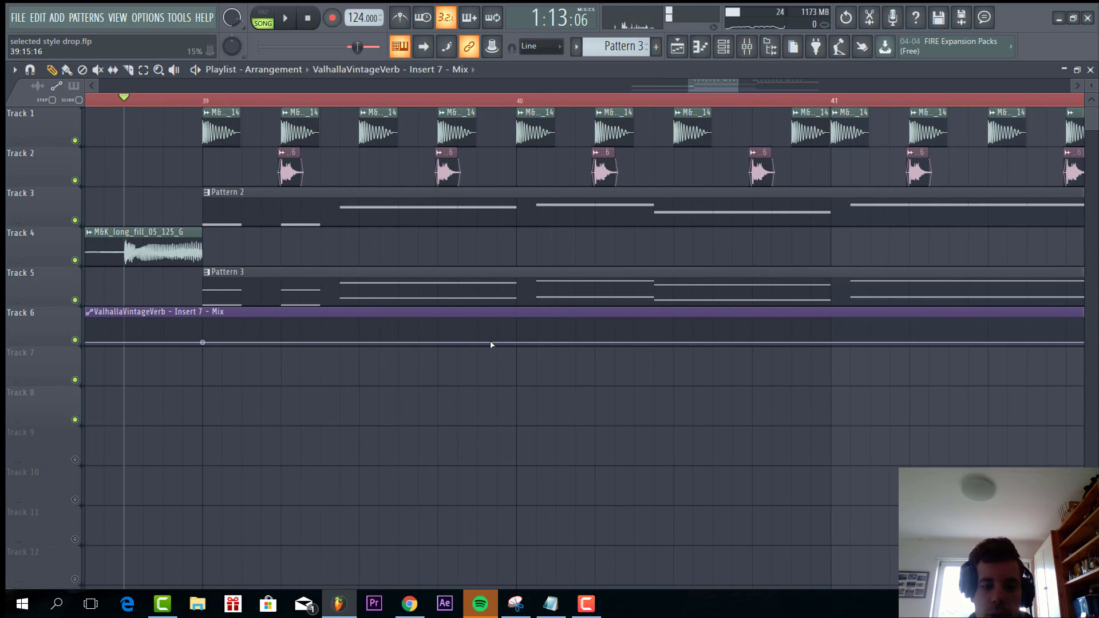
{"action": "right_click", "coordinate": [498, 343]}
{"action": "left_click_drag", "start_coordinate": [536, 332], "coordinate": [536, 319]}
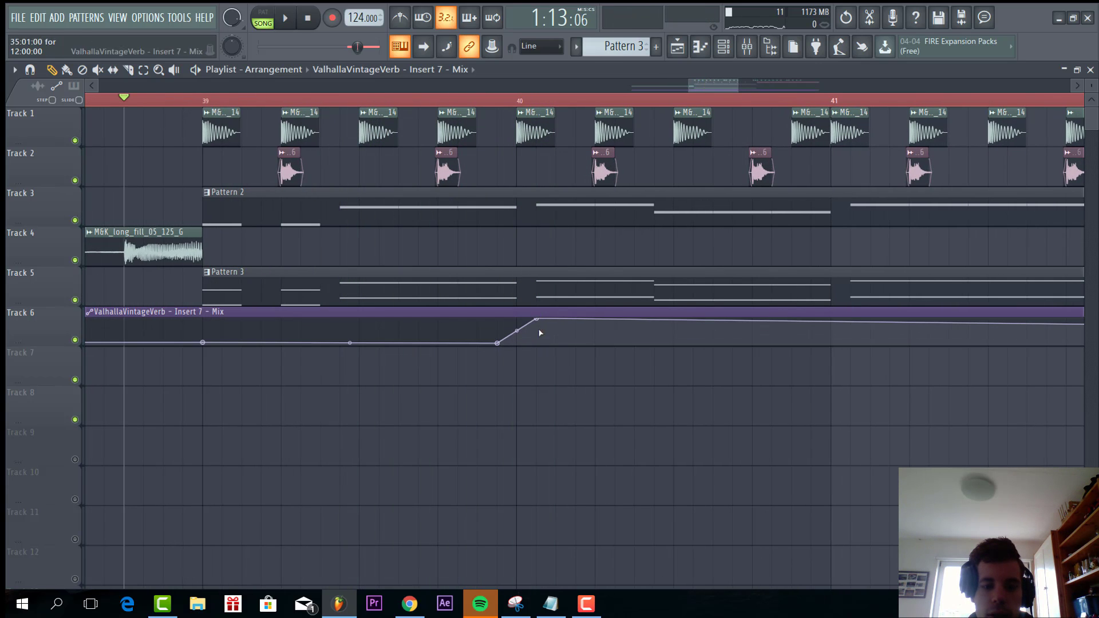
{"action": "right_click", "coordinate": [540, 342]}
{"action": "right_click", "coordinate": [537, 342]}
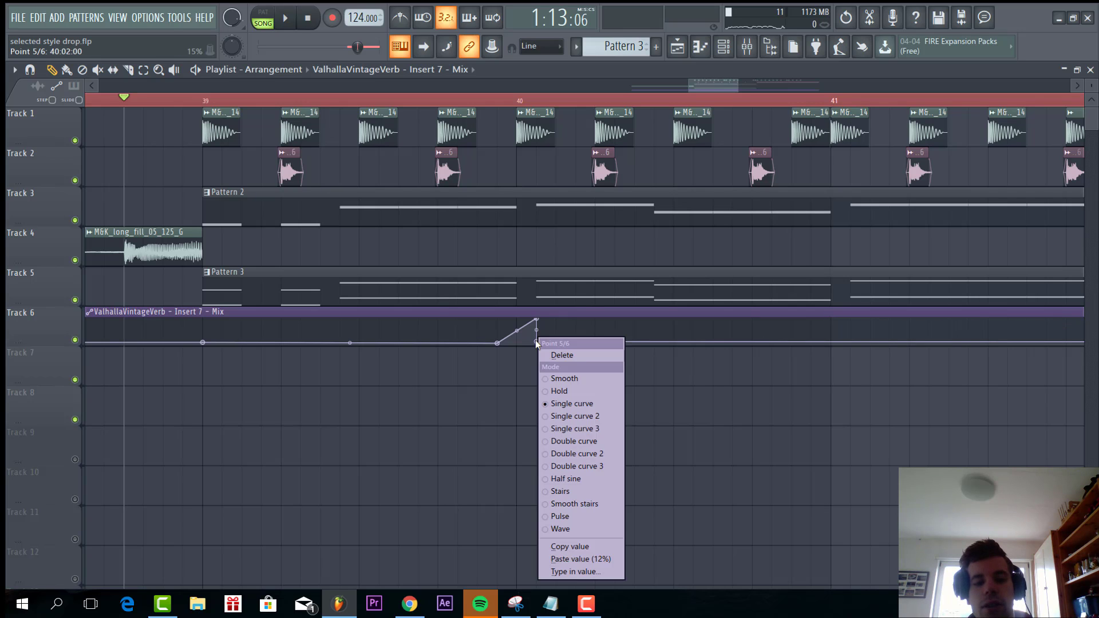
{"action": "left_click", "coordinate": [576, 558]}
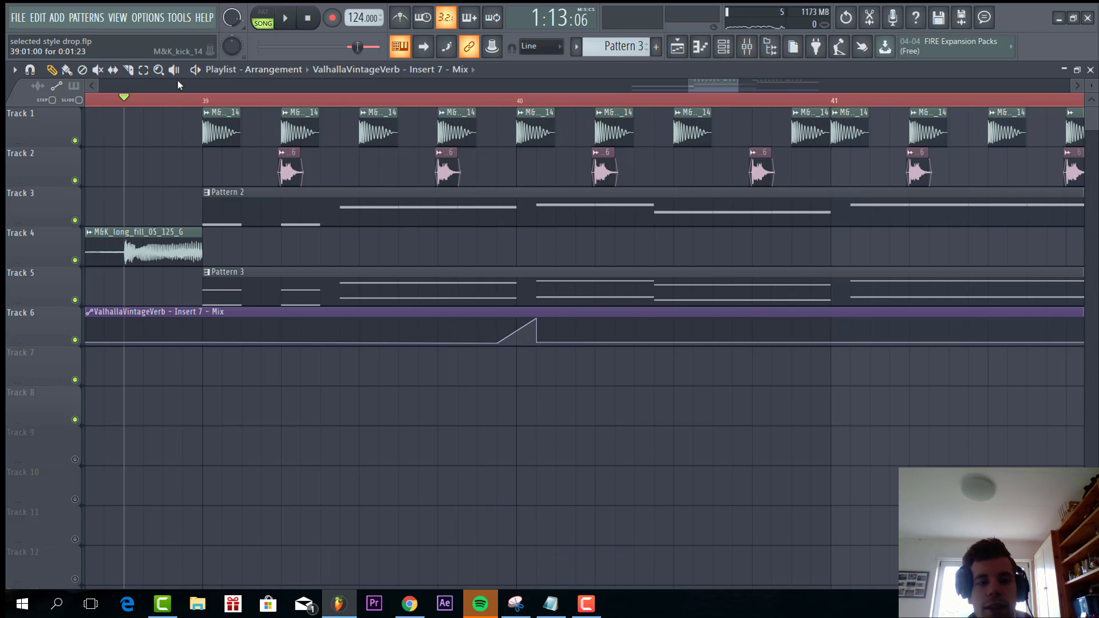
Solo playlist Tracks 5 and 6 and play the section around the first reverb ramp.
{"action": "key", "text": "space"}
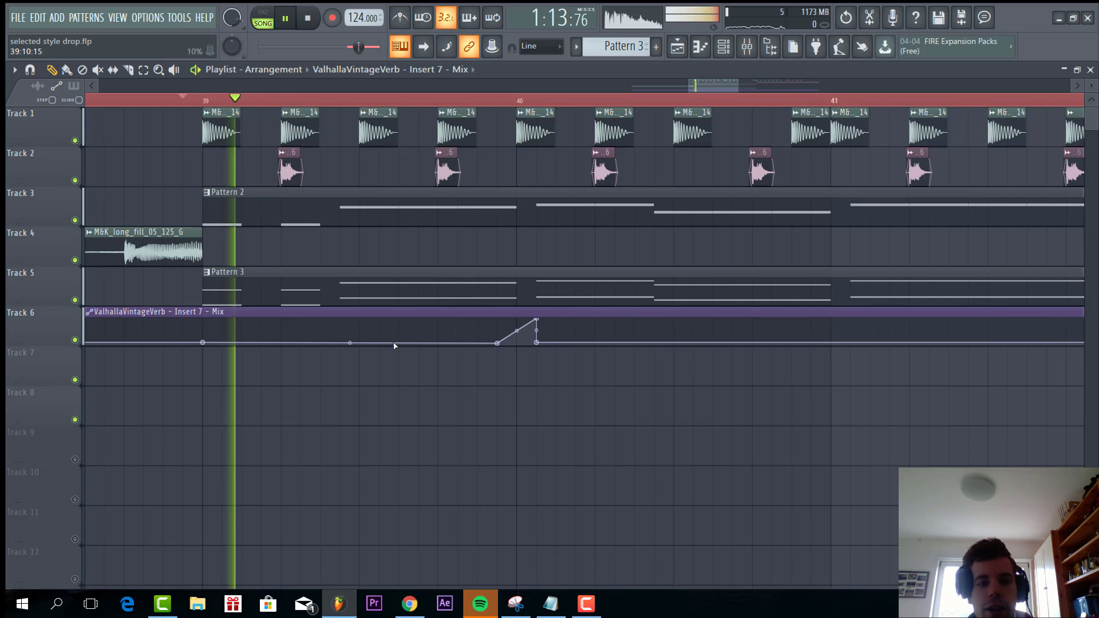
{"action": "right_click", "coordinate": [75, 340]}
{"action": "left_click", "coordinate": [75, 301]}
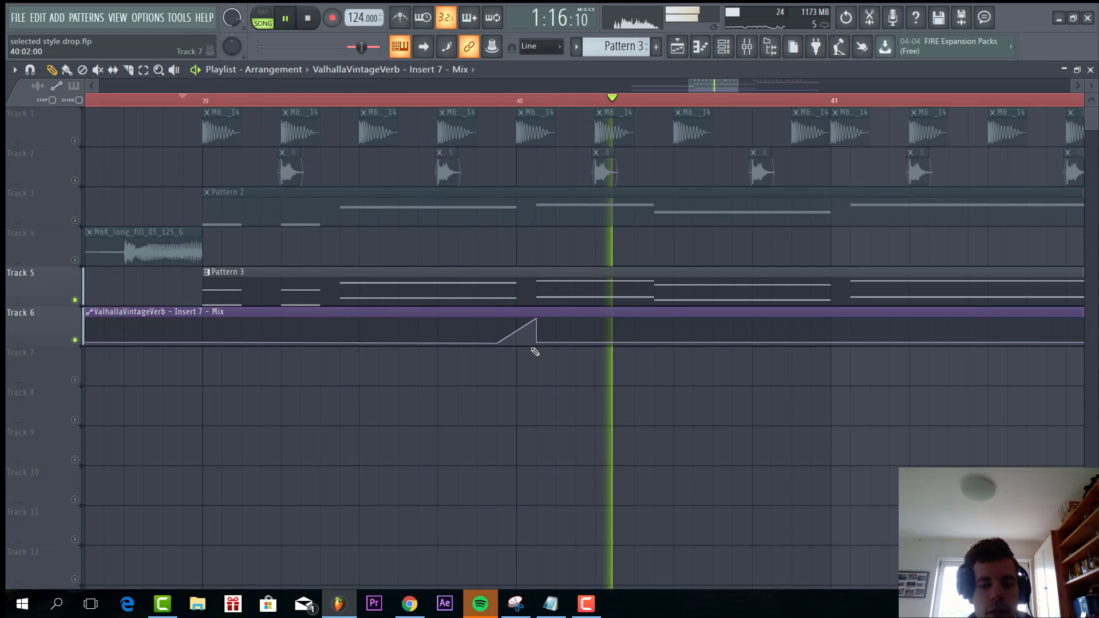
{"action": "key", "text": "space"}
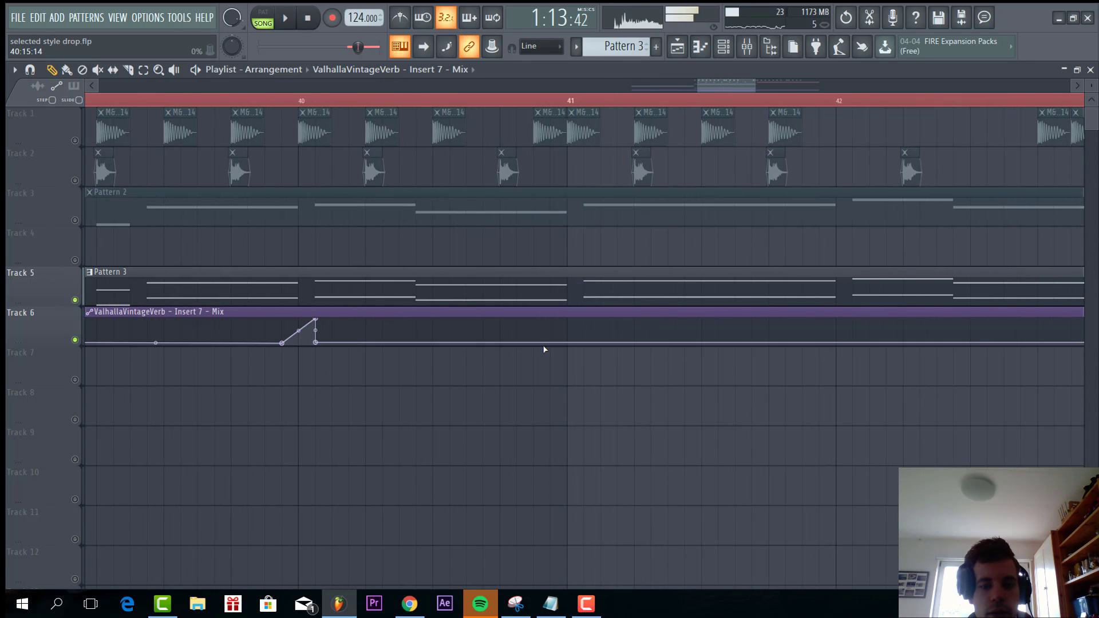
Add a second reverb mix ramp from 40:16 up to a peak at 41:02, dropping back to 12%.
{"action": "right_click", "coordinate": [553, 342]}
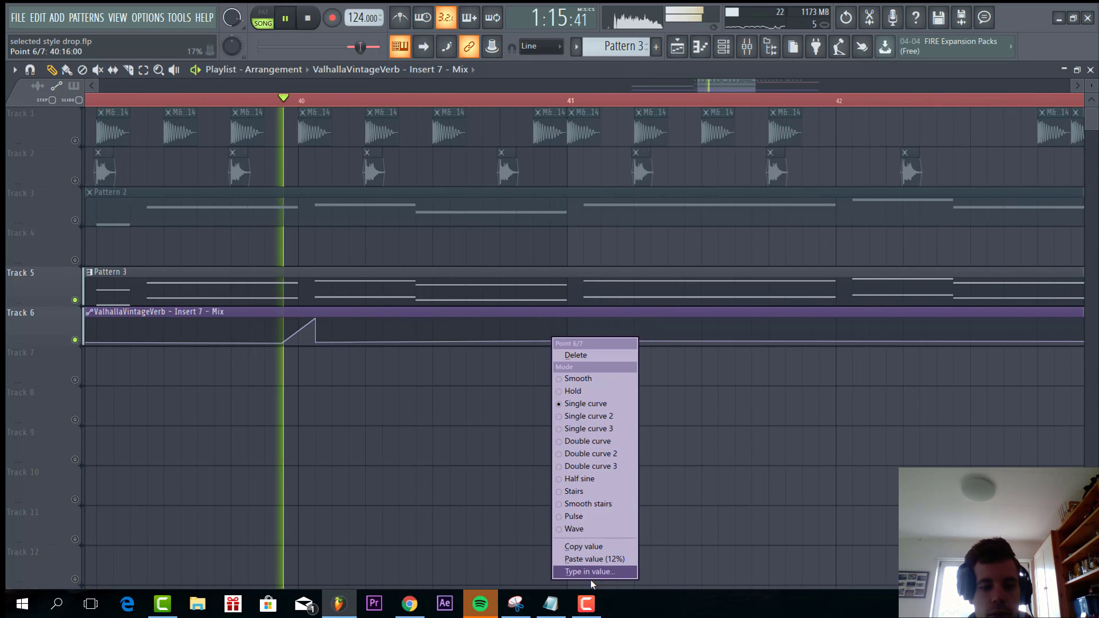
{"action": "left_click", "coordinate": [592, 558]}
{"action": "right_click", "coordinate": [585, 342]}
{"action": "left_click_drag", "start_coordinate": [585, 341], "coordinate": [585, 304]}
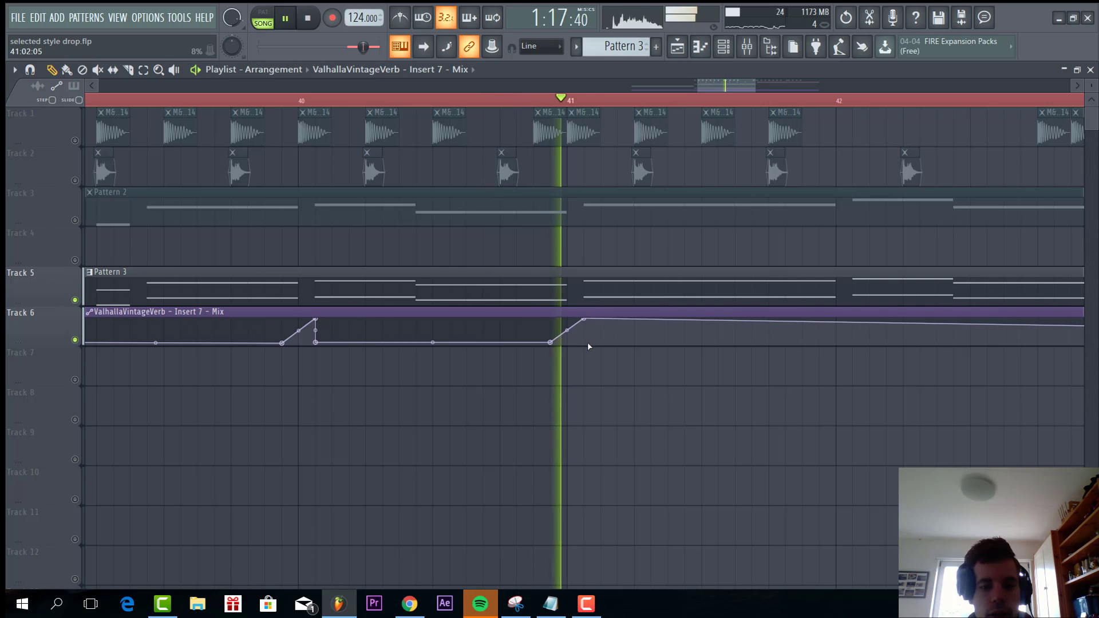
{"action": "right_click", "coordinate": [585, 341]}
{"action": "right_click", "coordinate": [585, 342]}
{"action": "left_click", "coordinate": [629, 558]}
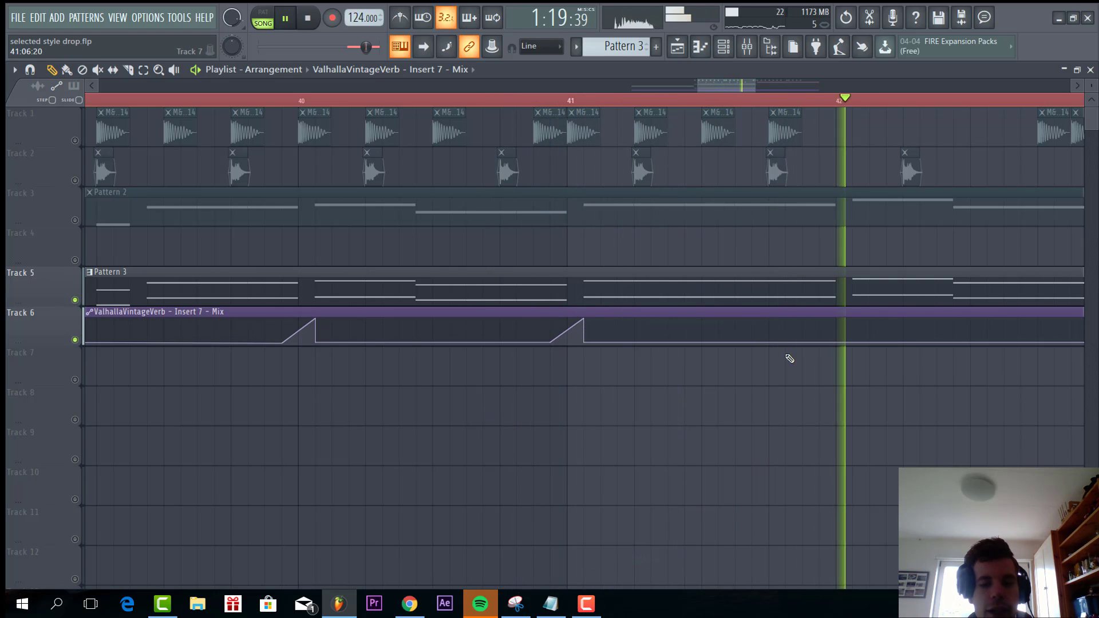
Add a third reverb mix ramp from 41:16 up to a peak at 42:02, dropping back to 12%, and play it.
{"action": "scroll", "coordinate": [886, 364], "scroll_direction": "down", "scroll_amount": 3}
{"action": "scroll", "coordinate": [721, 356], "scroll_direction": "up", "scroll_amount": 3}
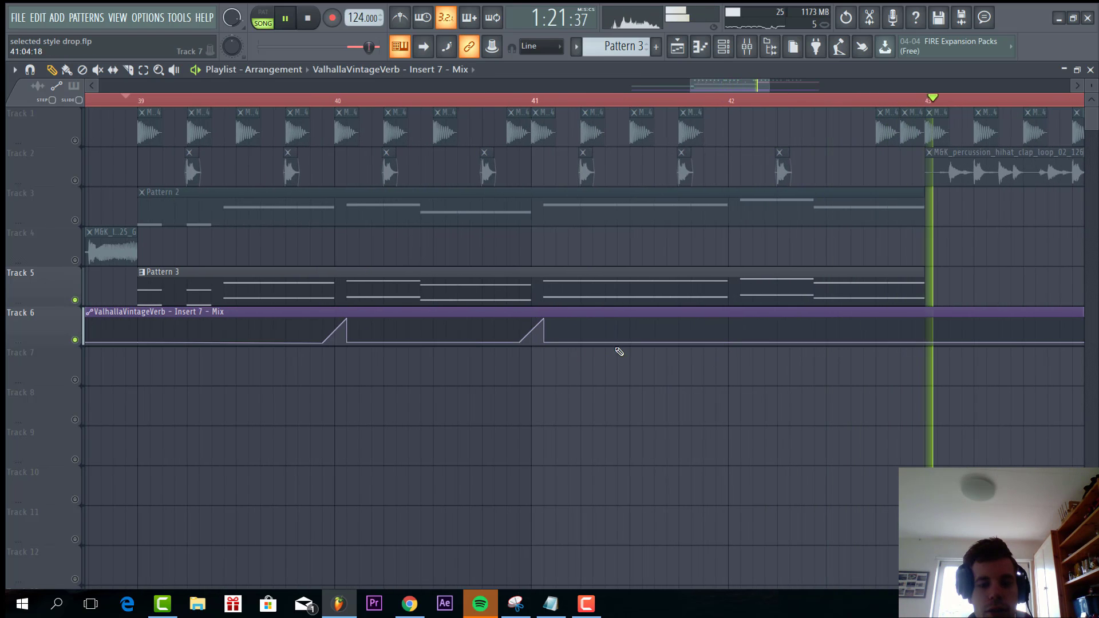
{"action": "scroll", "coordinate": [705, 346], "scroll_direction": "up", "scroll_amount": 2}
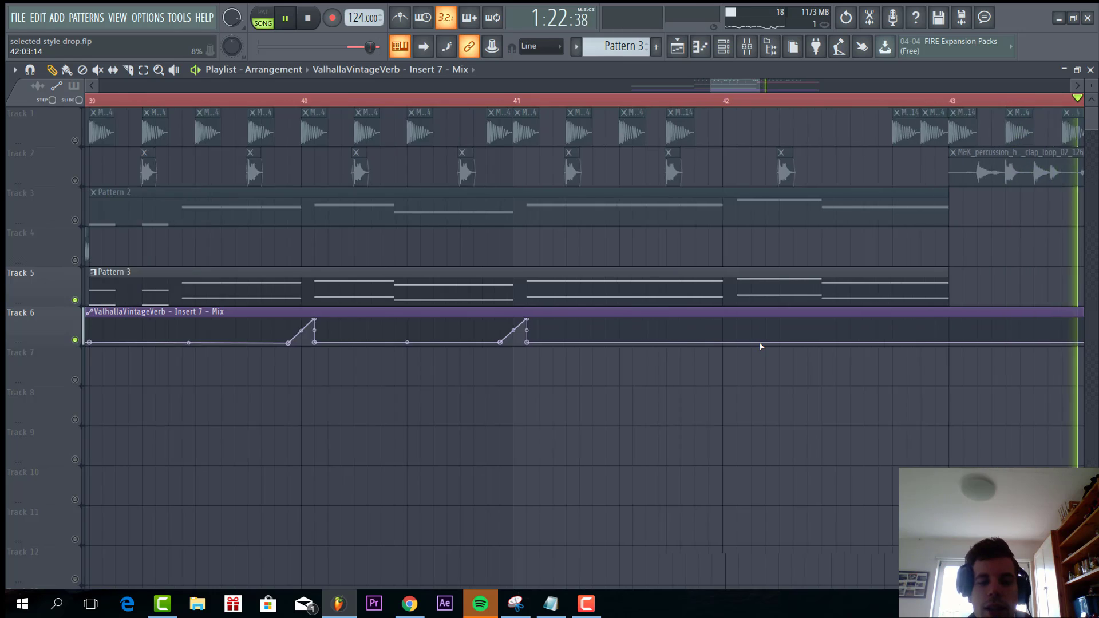
{"action": "right_click", "coordinate": [676, 343]}
{"action": "left_click", "coordinate": [708, 548]}
{"action": "left_click", "coordinate": [718, 320]}
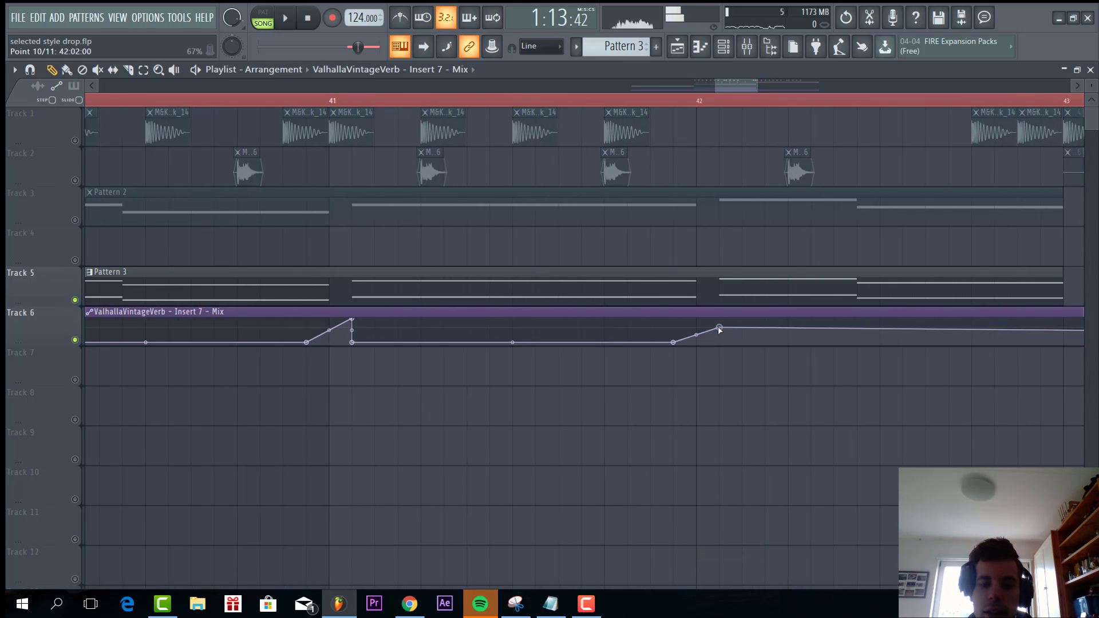
{"action": "left_click", "coordinate": [720, 342]}
{"action": "right_click", "coordinate": [721, 342]}
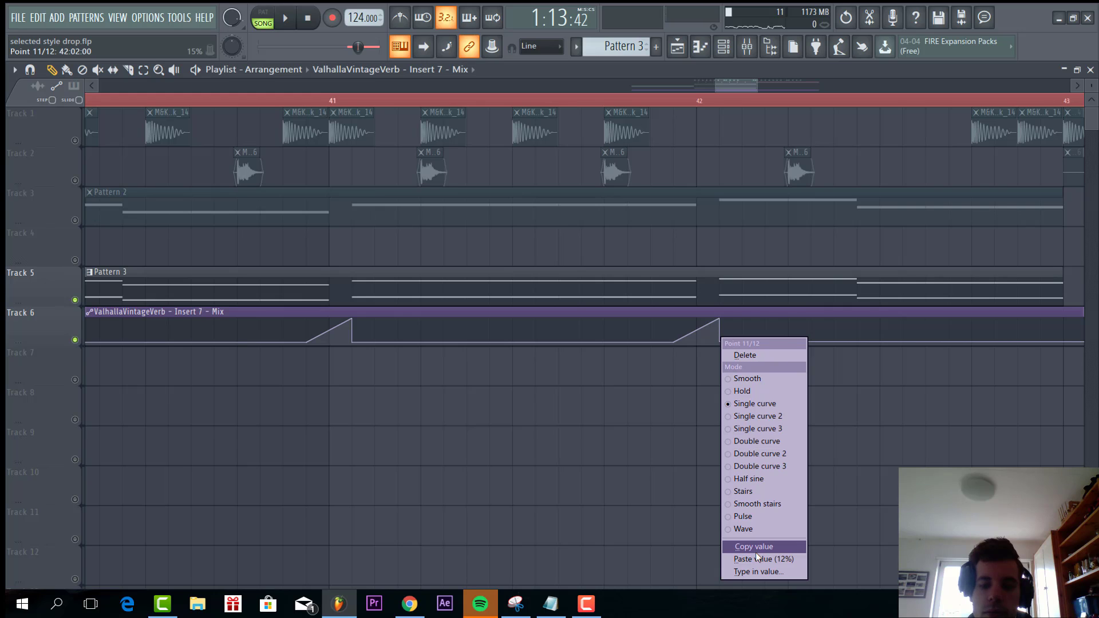
{"action": "left_click", "coordinate": [754, 558]}
{"action": "key", "text": "space"}
Add a fourth reverb mix ramp from 42:14 up to a peak at bar 43, dropping back to 12%.
{"action": "scroll", "coordinate": [601, 399], "scroll_direction": "down", "scroll_amount": 3}
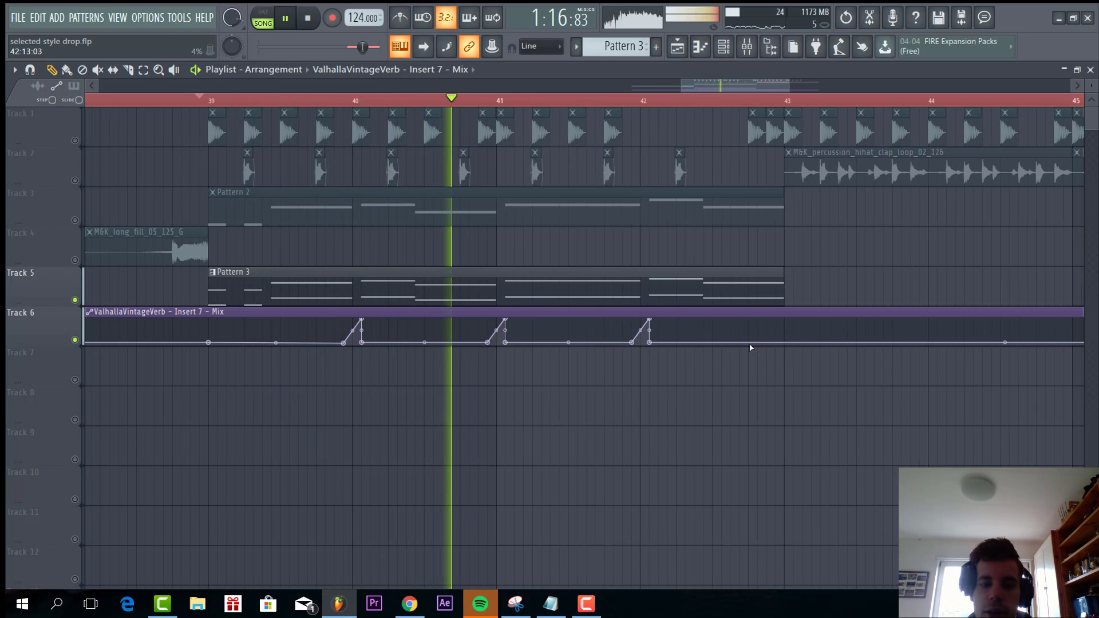
{"action": "scroll", "coordinate": [761, 344], "scroll_direction": "up", "scroll_amount": 4}
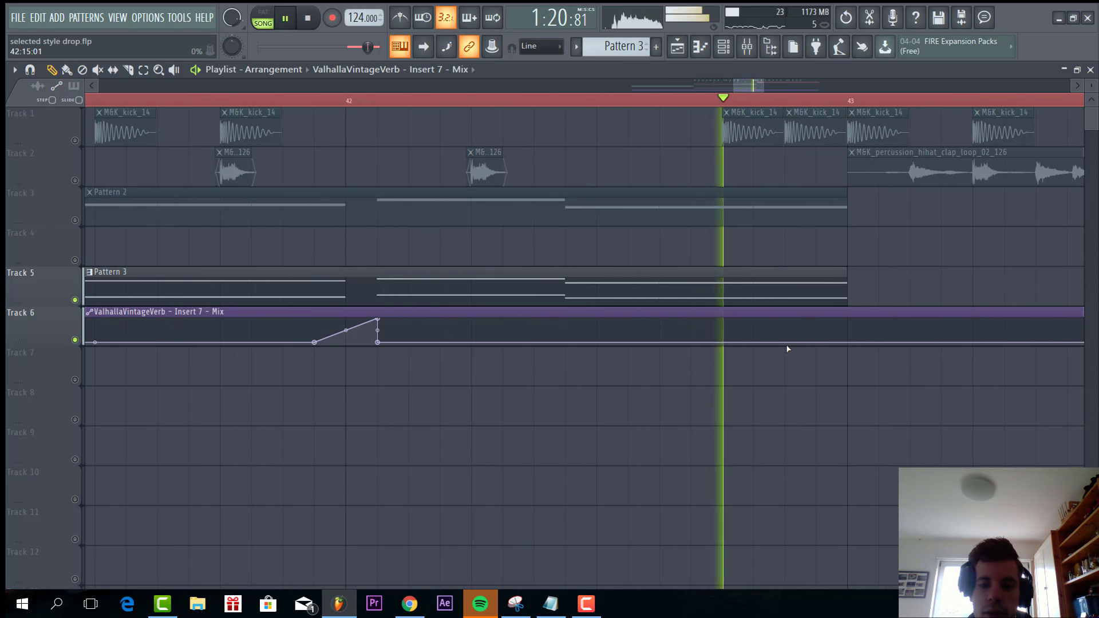
{"action": "key", "text": "space"}
{"action": "right_click", "coordinate": [753, 347]}
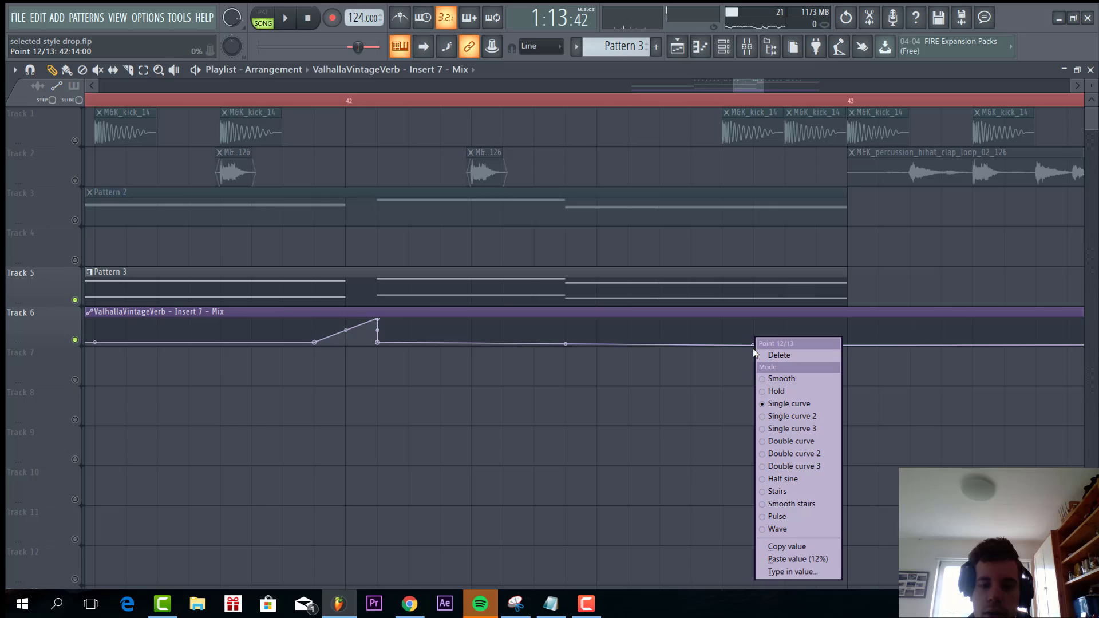
{"action": "left_click", "coordinate": [799, 558]}
{"action": "left_click_drag", "start_coordinate": [844, 336], "coordinate": [852, 313]}
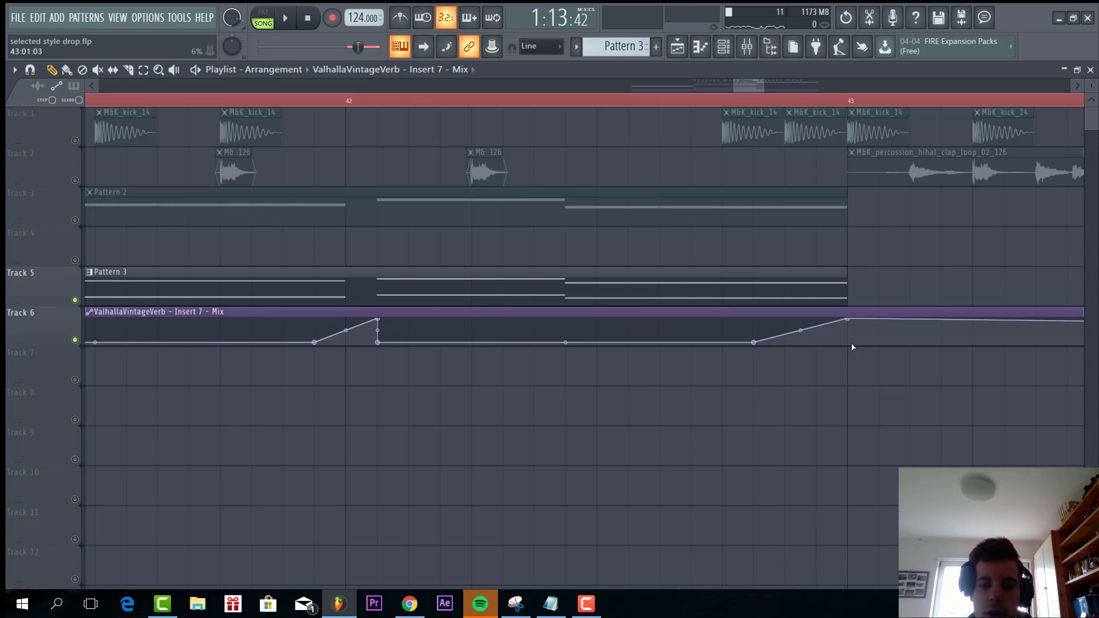
{"action": "right_click", "coordinate": [849, 341]}
{"action": "left_click", "coordinate": [856, 355]}
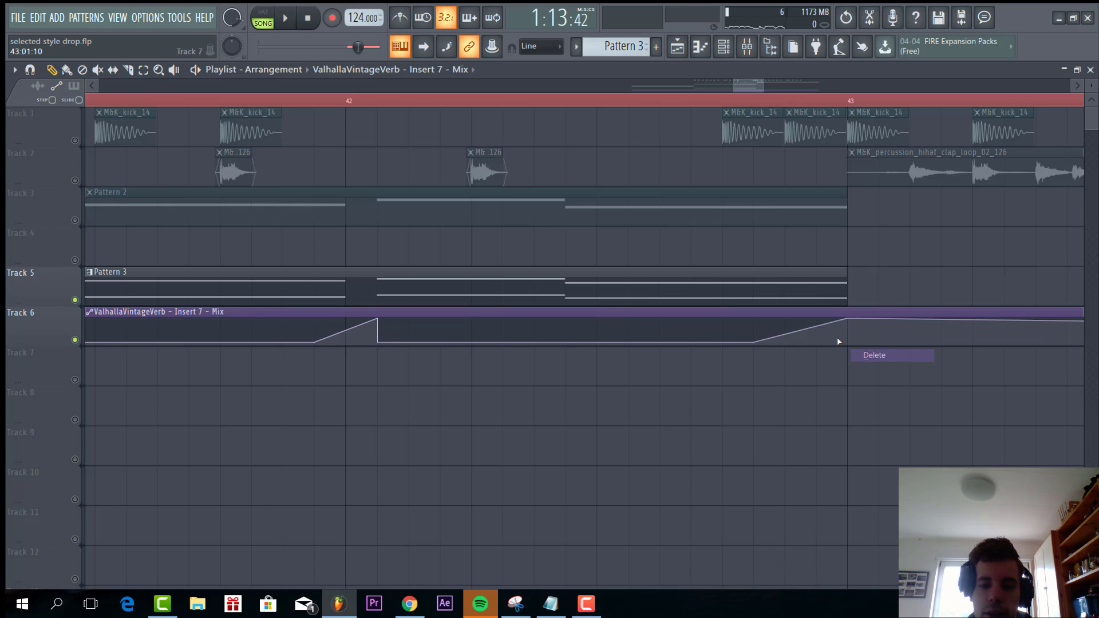
{"action": "left_click", "coordinate": [849, 342]}
{"action": "right_click", "coordinate": [849, 341]}
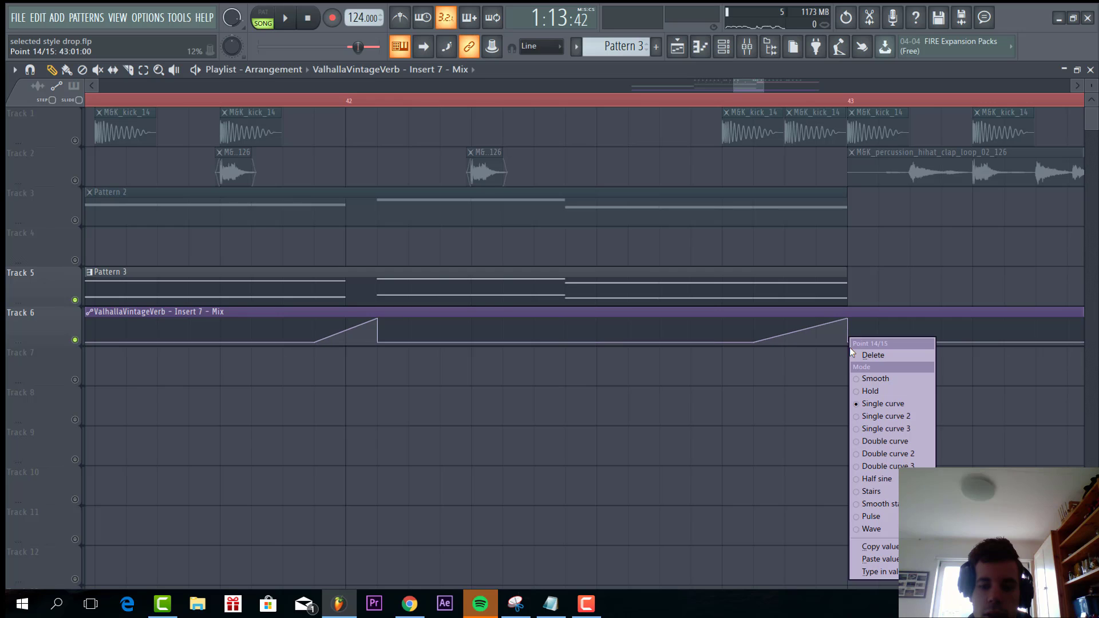
{"action": "left_click", "coordinate": [868, 554]}
Play the song and slice the reverb mix automation clip on Track 6 at bar 43.
{"action": "key", "text": "space"}
{"action": "scroll", "coordinate": [742, 439], "scroll_direction": "down", "scroll_amount": 8}
{"action": "key", "text": "c"}
{"action": "left_click_drag", "start_coordinate": [692, 373], "coordinate": [699, 312]}
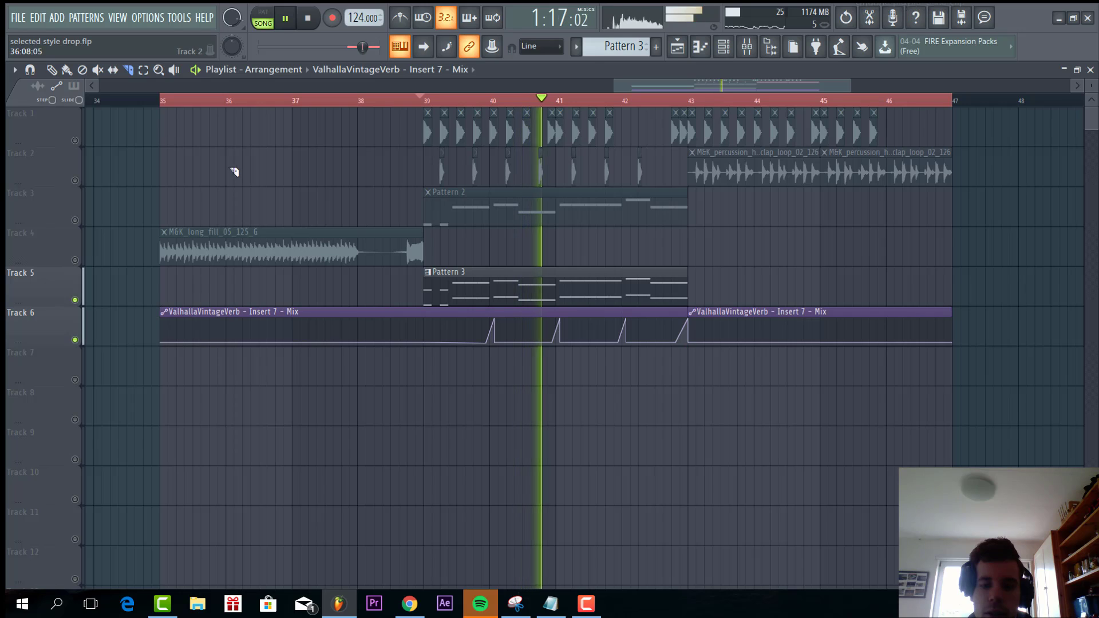
Delete the reverb mix automation segments on Track 6 from bar 43 to 47 and from bar 35 to 39.
{"action": "left_click", "coordinate": [51, 70]}
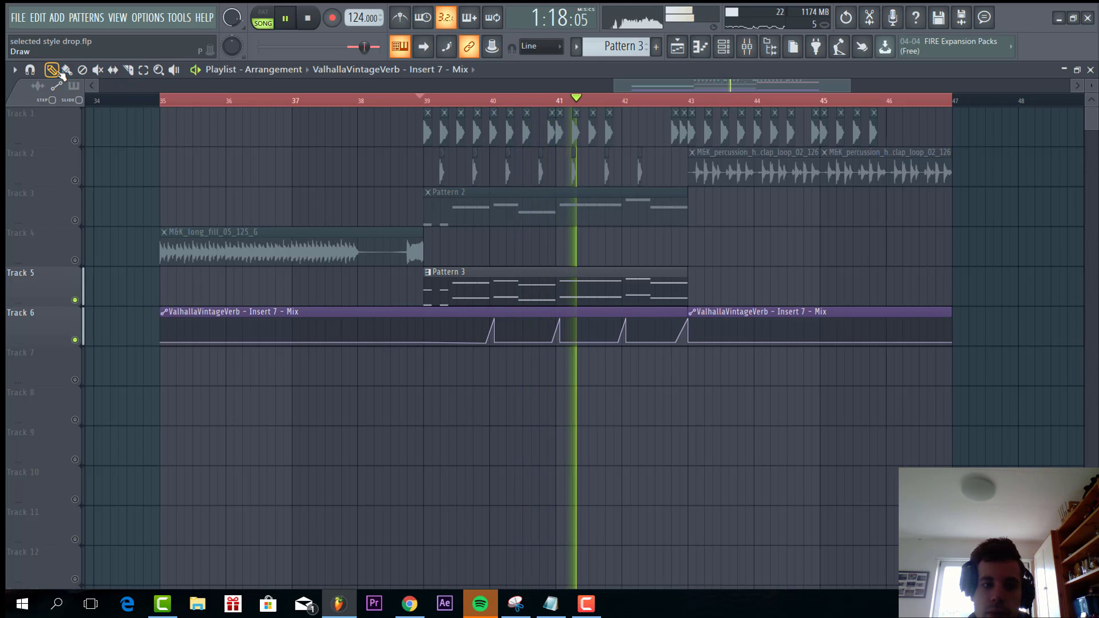
{"action": "right_click", "coordinate": [717, 309]}
{"action": "key", "text": "space"}
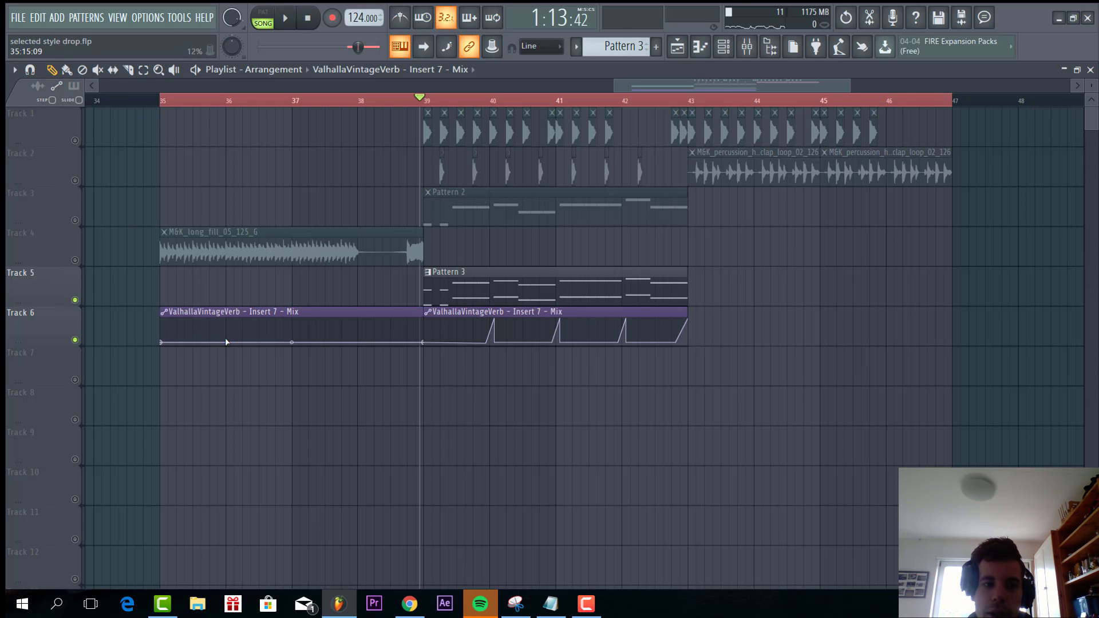
{"action": "right_click", "coordinate": [228, 313]}
{"action": "key", "text": "space"}
{"action": "key", "text": "space"}
Duplicate the Pattern 3 and reverb mix automation clips from bar 39 to bar 43, and bring the muted tracks back in.
{"action": "left_click_drag", "start_coordinate": [432, 373], "coordinate": [606, 258]}
{"action": "mouse_move", "coordinate": [538, 291]}
{"action": "left_mouse_down"}
{"action": "mouse_move", "coordinate": [205, 305]}
{"action": "mouse_move", "coordinate": [815, 306]}
{"action": "left_mouse_up"}
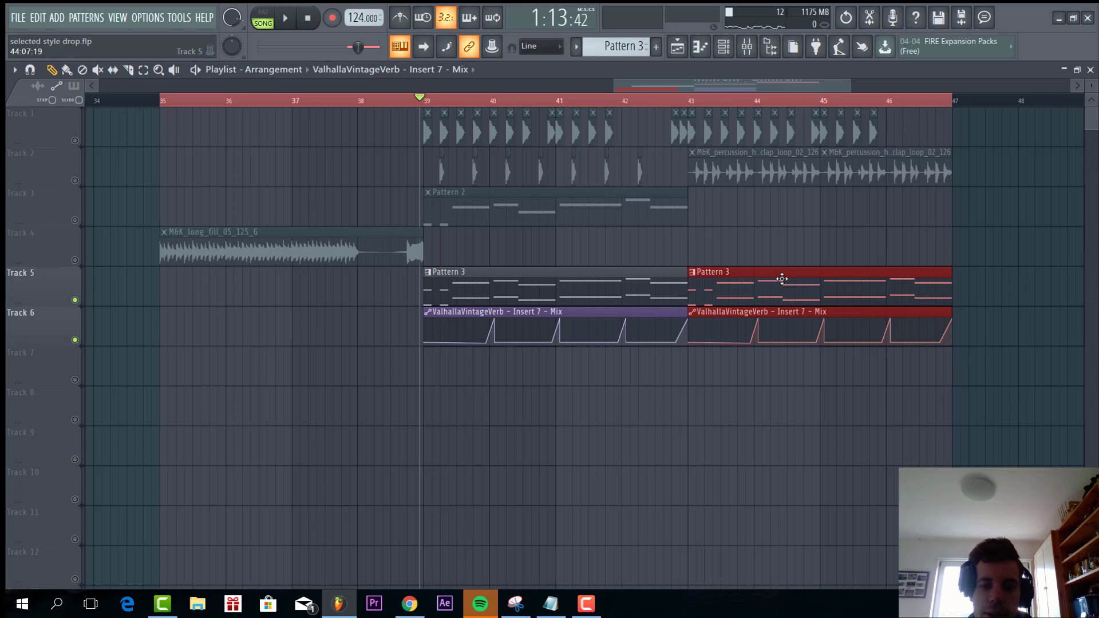
{"action": "right_click", "coordinate": [79, 261]}
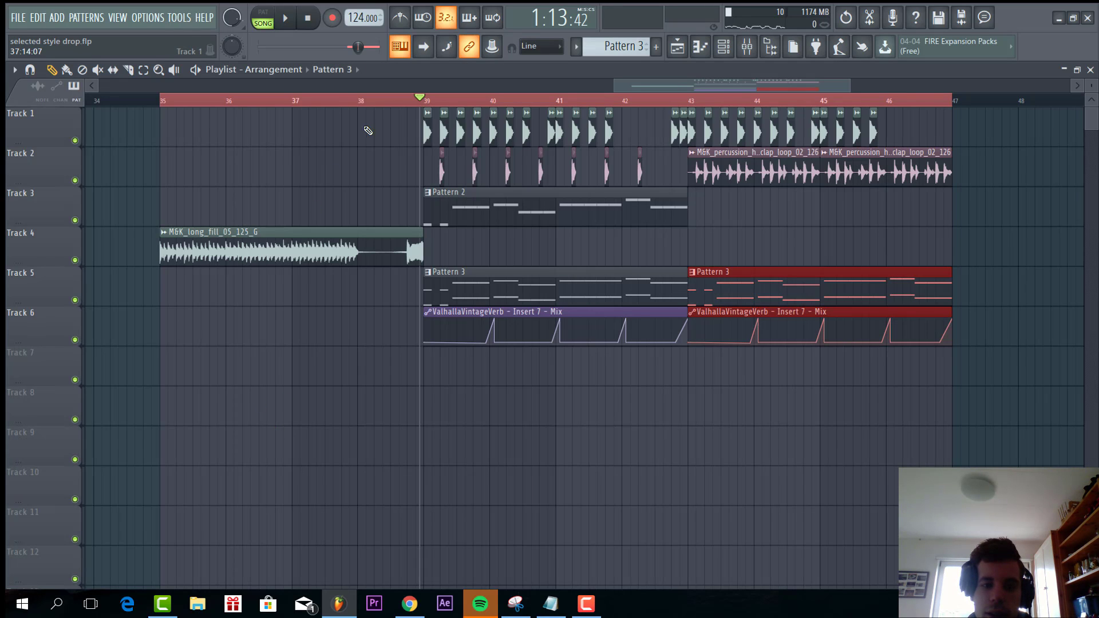
Play the song and duplicate the Pattern 2 clip on Track 3 to bar 43.
{"action": "key", "text": "space"}
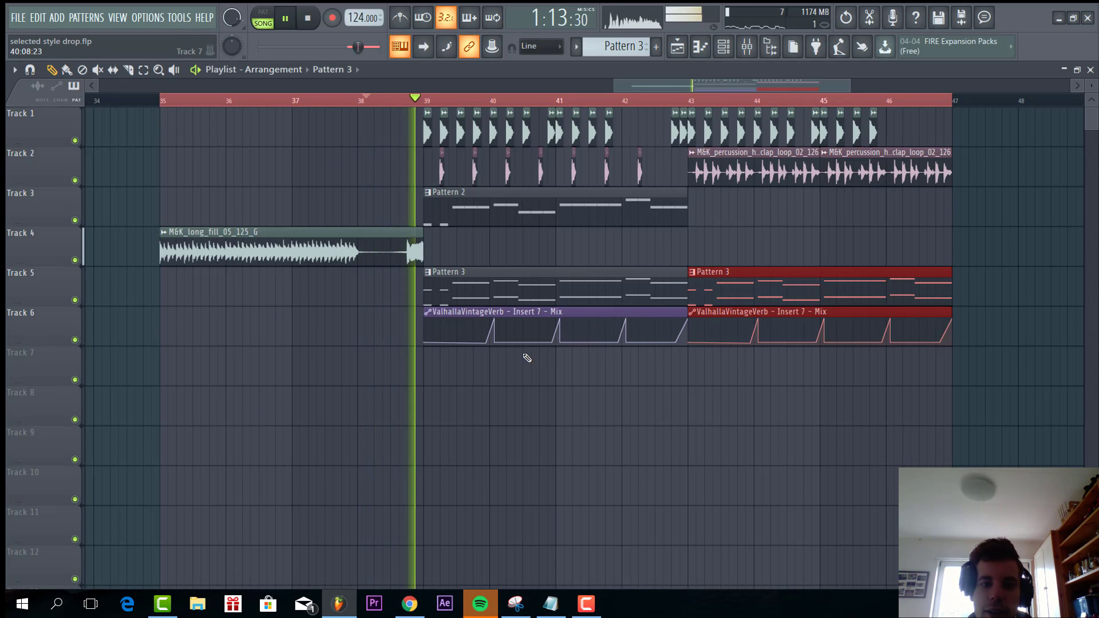
{"action": "left_click", "coordinate": [623, 216]}
{"action": "mouse_move", "coordinate": [750, 238]}
{"action": "left_mouse_down"}
{"action": "mouse_move", "coordinate": [728, 236]}
{"action": "mouse_move", "coordinate": [723, 201]}
{"action": "left_mouse_up"}
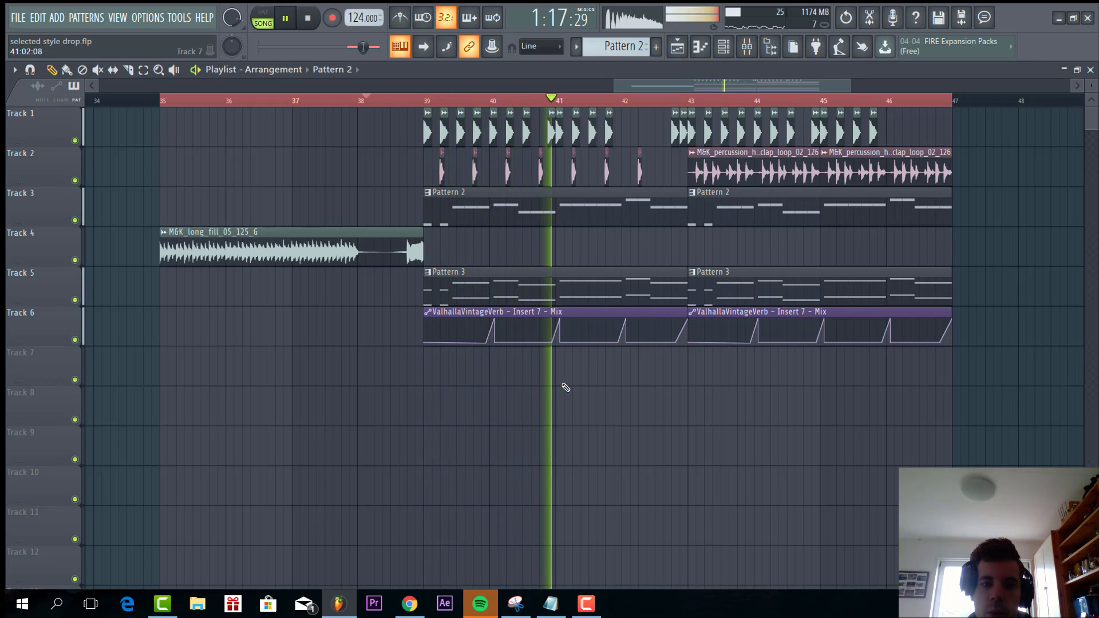
{"action": "key", "text": "space"}
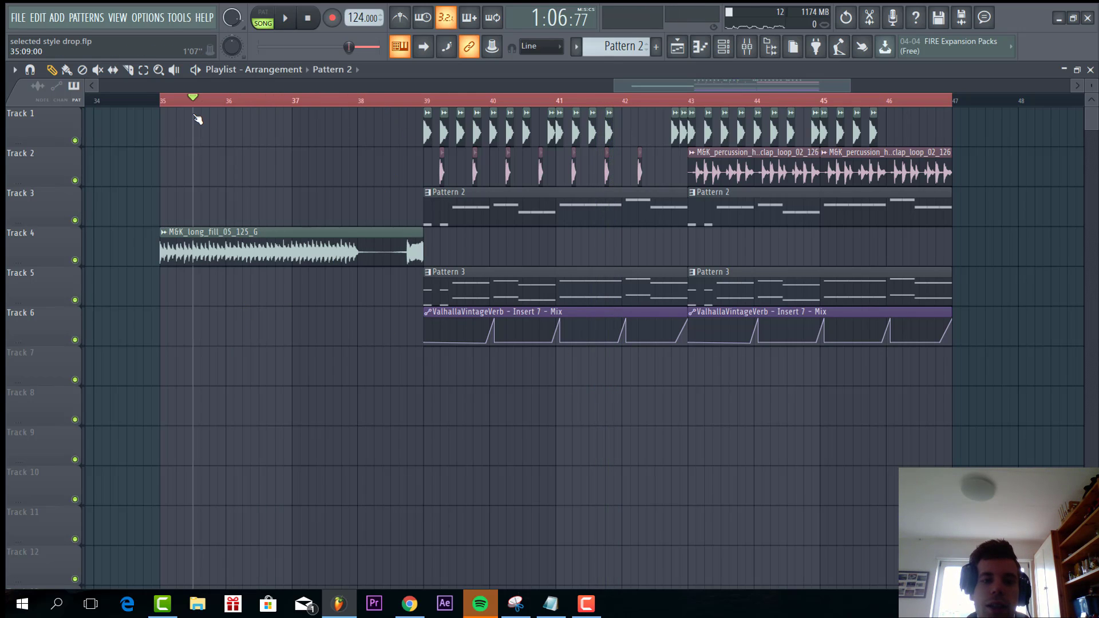
Duplicate the Pattern 3 clip on Track 5 to bar 35 and look at its notes in the piano roll.
{"action": "left_click_drag", "start_coordinate": [485, 283], "coordinate": [180, 274]}
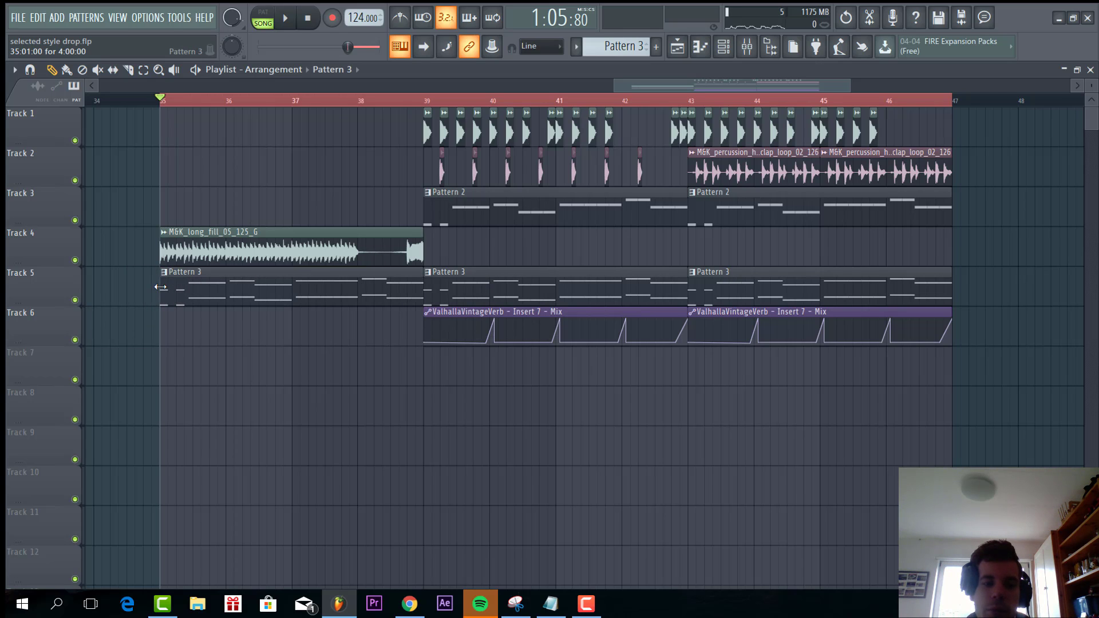
{"action": "double_click", "coordinate": [316, 290]}
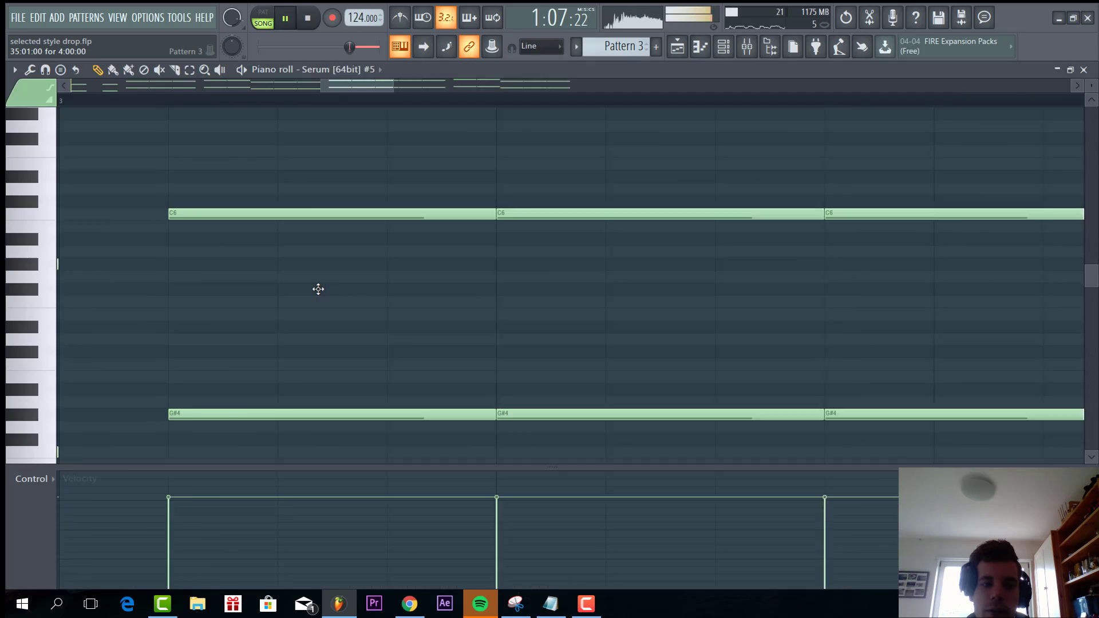
{"action": "left_click", "coordinate": [1090, 70]}
Load Fruity Love Philter in slot 9 of mixer Insert 7 and create an automation clip for its Filter 1 cutoff frequency.
{"action": "key", "text": "F9"}
{"action": "left_click", "coordinate": [994, 283]}
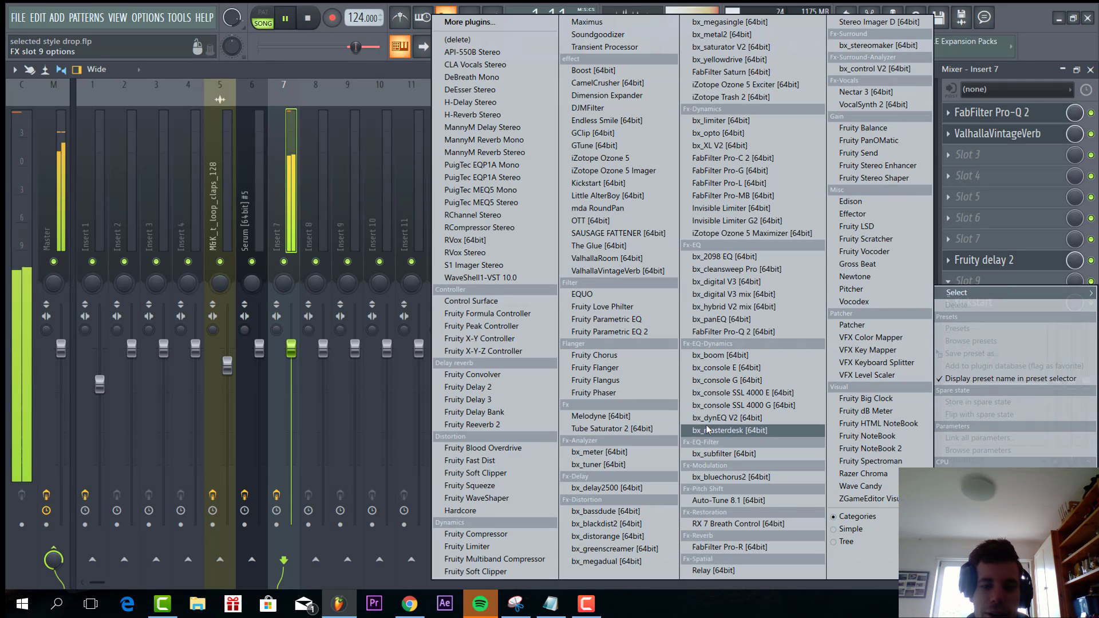
{"action": "left_click", "coordinate": [643, 307]}
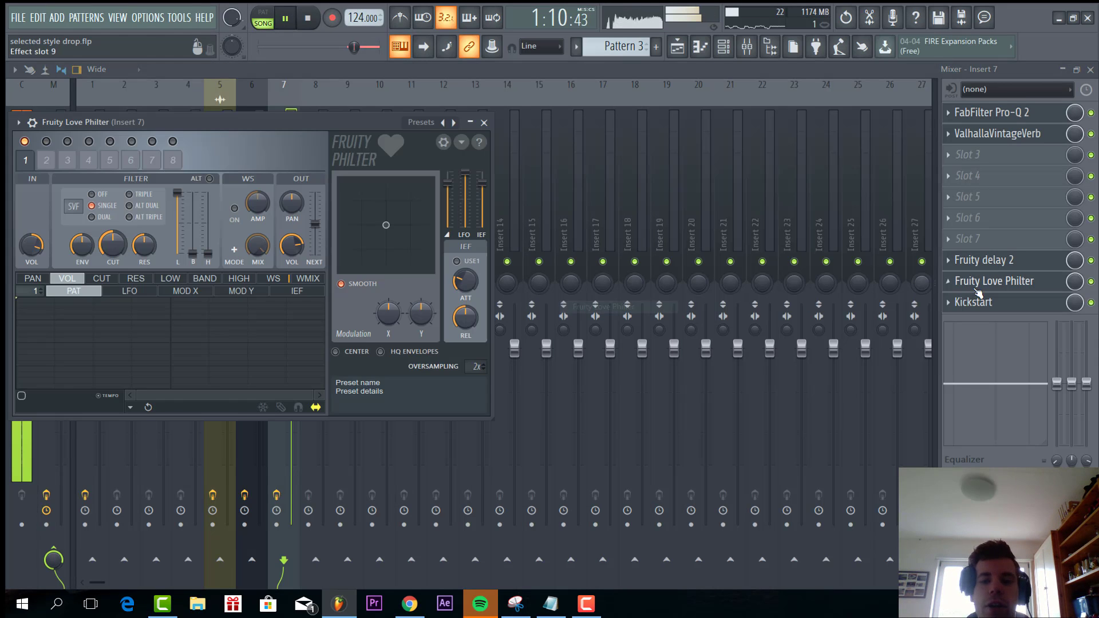
{"action": "right_click", "coordinate": [116, 257]}
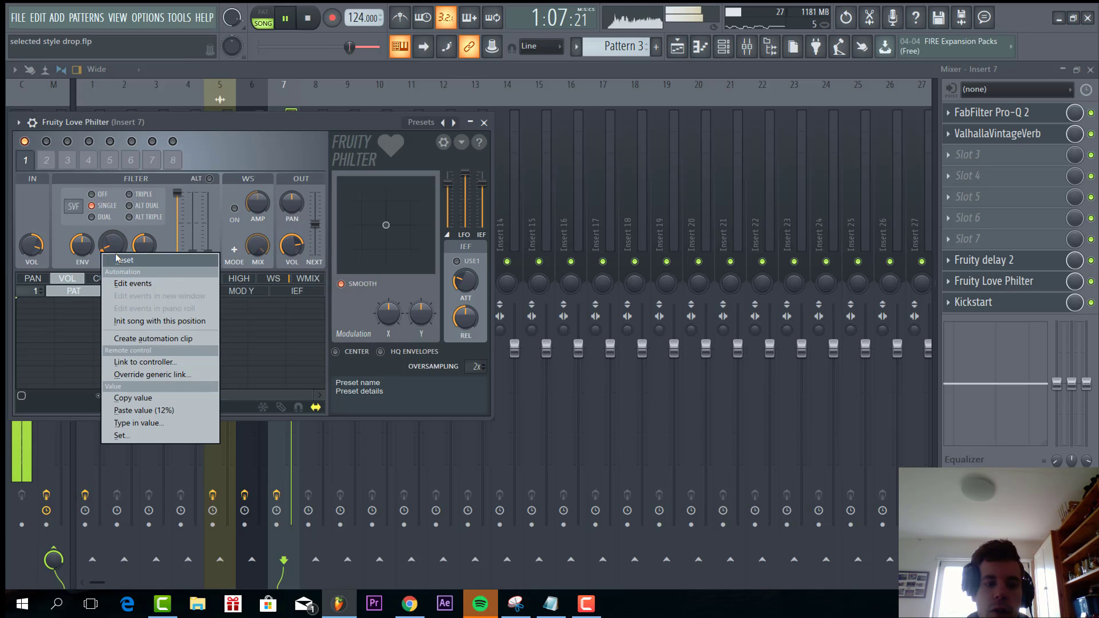
{"action": "left_click", "coordinate": [143, 339]}
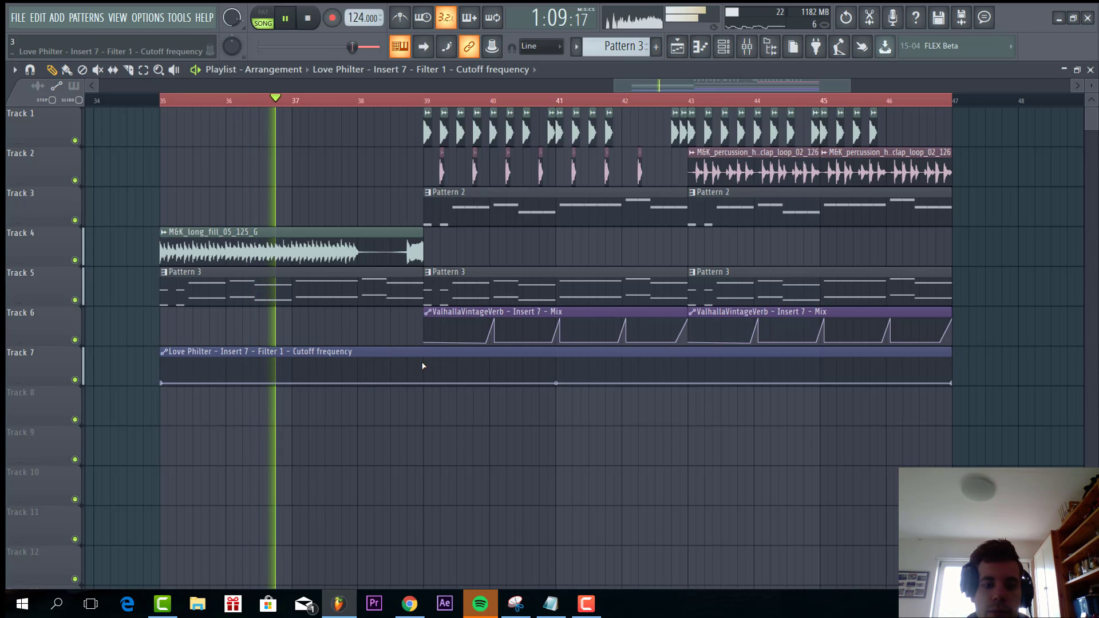
Shape the cutoff automation to rise until bar 39 and hold to bar 47, and trim the first Pattern 3 clip to end at bar 38.
{"action": "left_click_drag", "start_coordinate": [416, 373], "coordinate": [423, 358]}
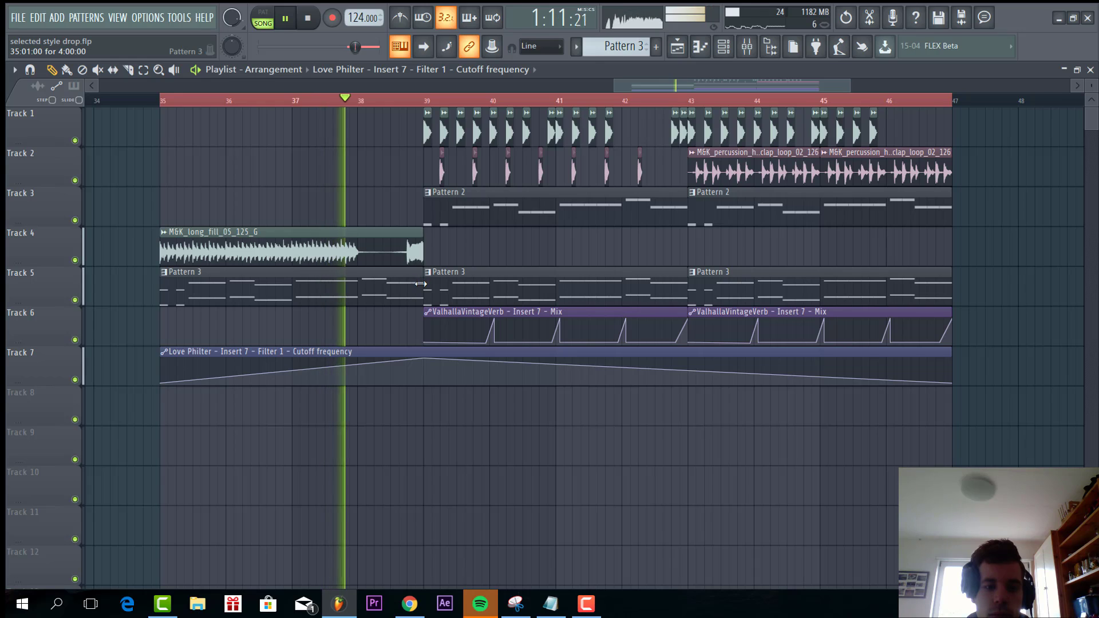
{"action": "left_click_drag", "start_coordinate": [418, 296], "coordinate": [357, 291]}
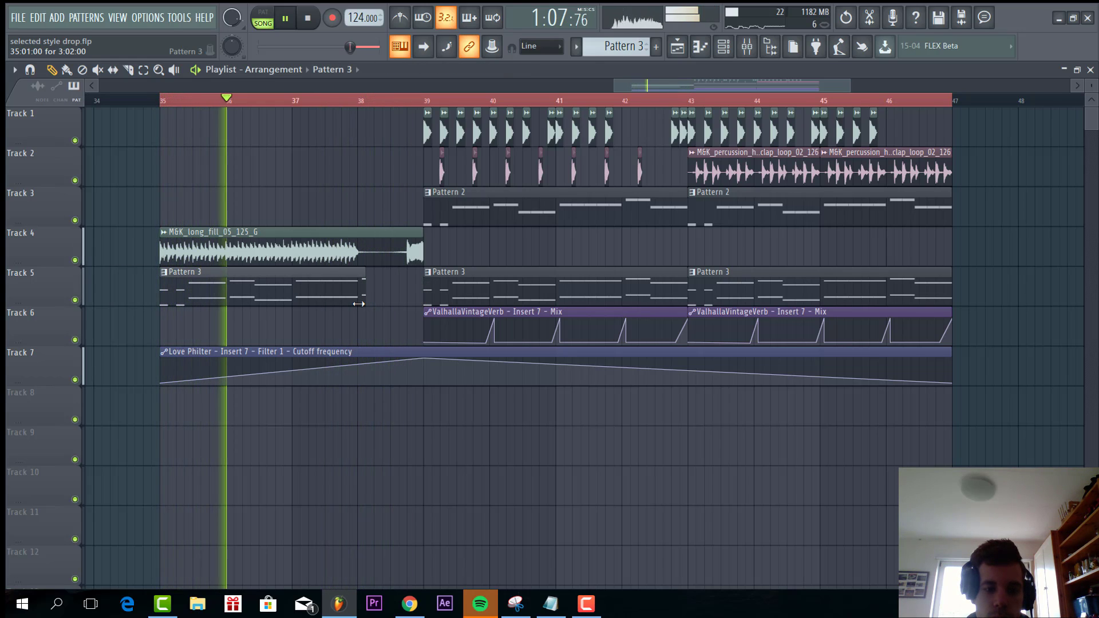
{"action": "left_click_drag", "start_coordinate": [951, 381], "coordinate": [953, 359]}
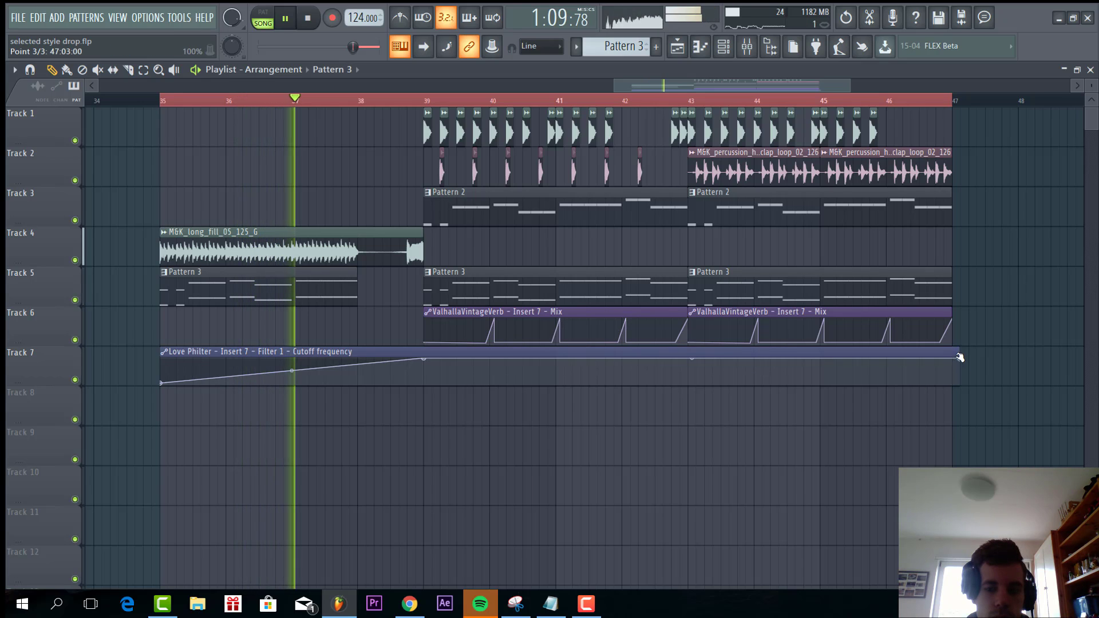
{"action": "key", "text": "space"}
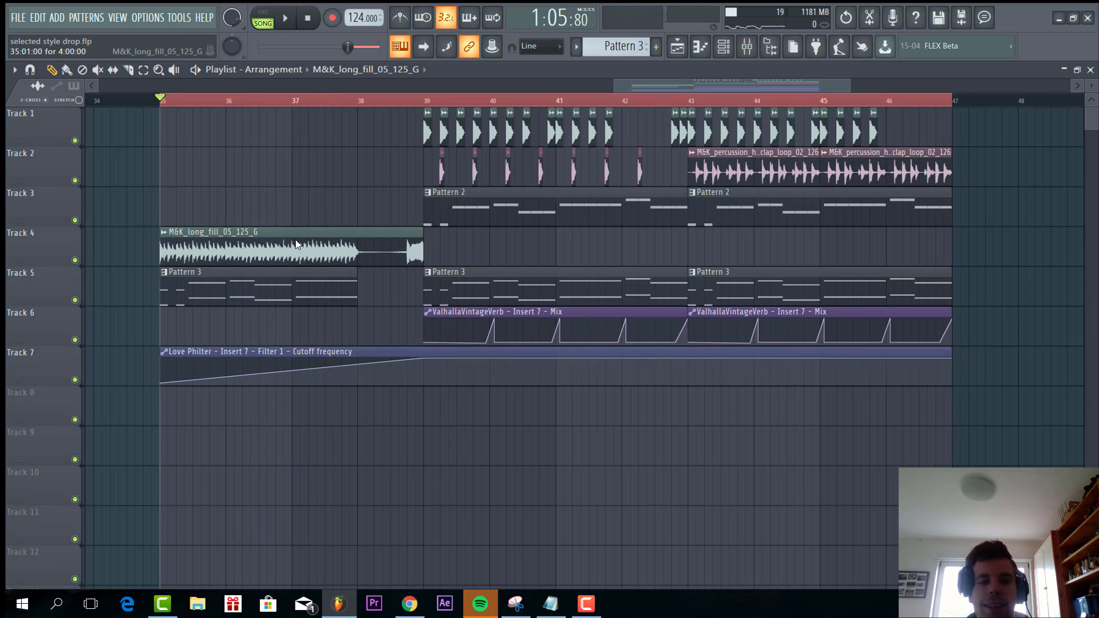
Examine the channel settings of the long fill sample on Track 4.
{"action": "double_click", "coordinate": [296, 245]}
{"action": "left_click_drag", "start_coordinate": [307, 217], "coordinate": [516, 288]}
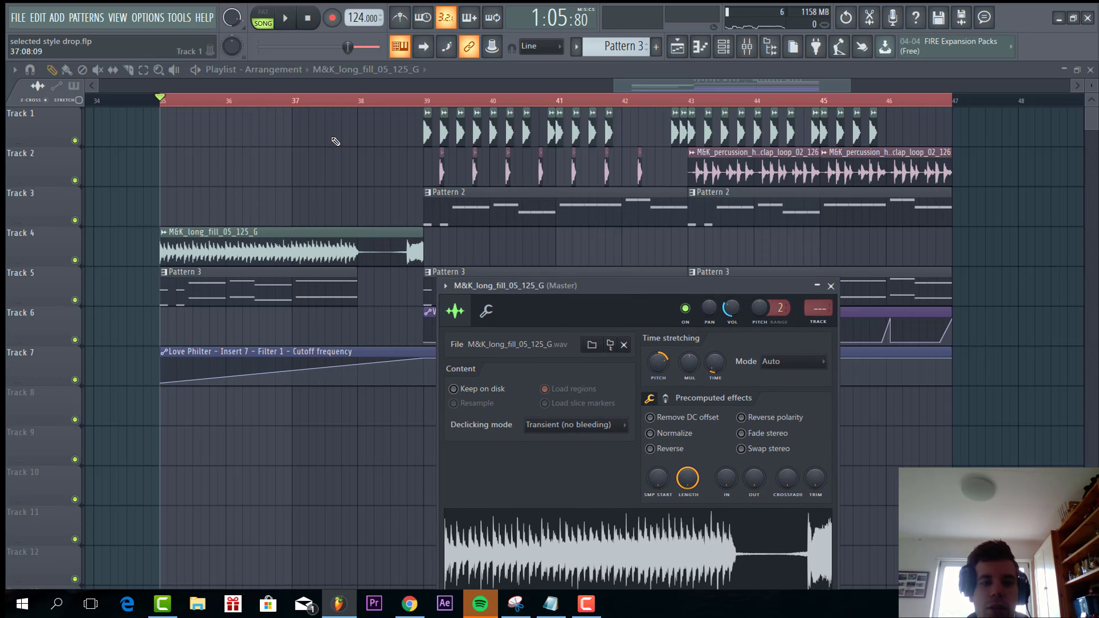
{"action": "key", "text": "Escape"}
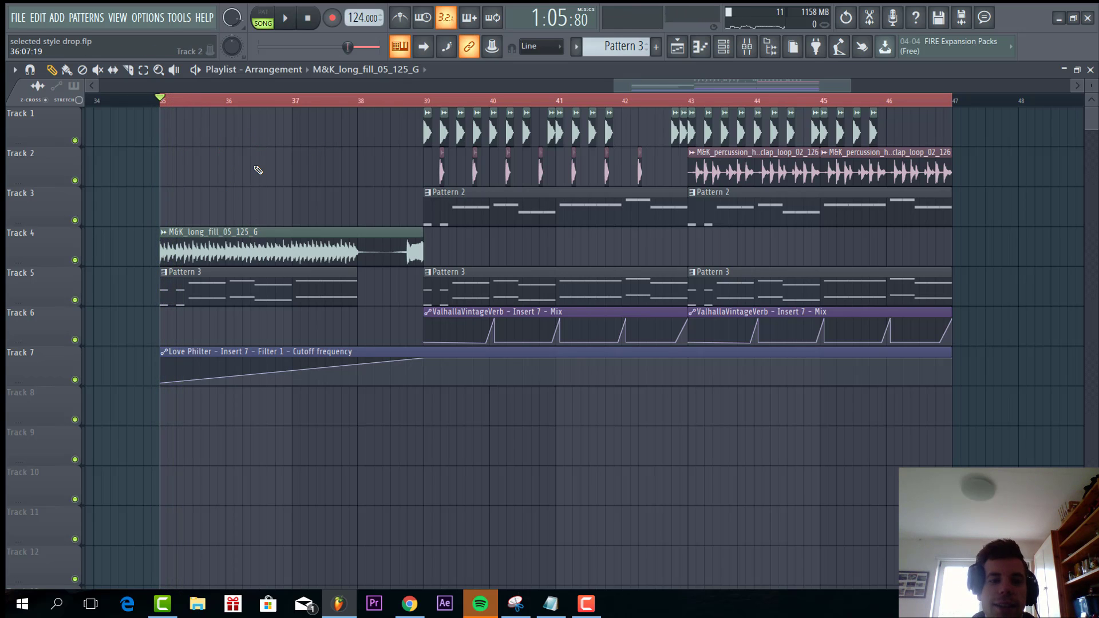
Play the whole arrangement and extend the timeline selection to bar 48.
{"action": "key", "text": "space"}
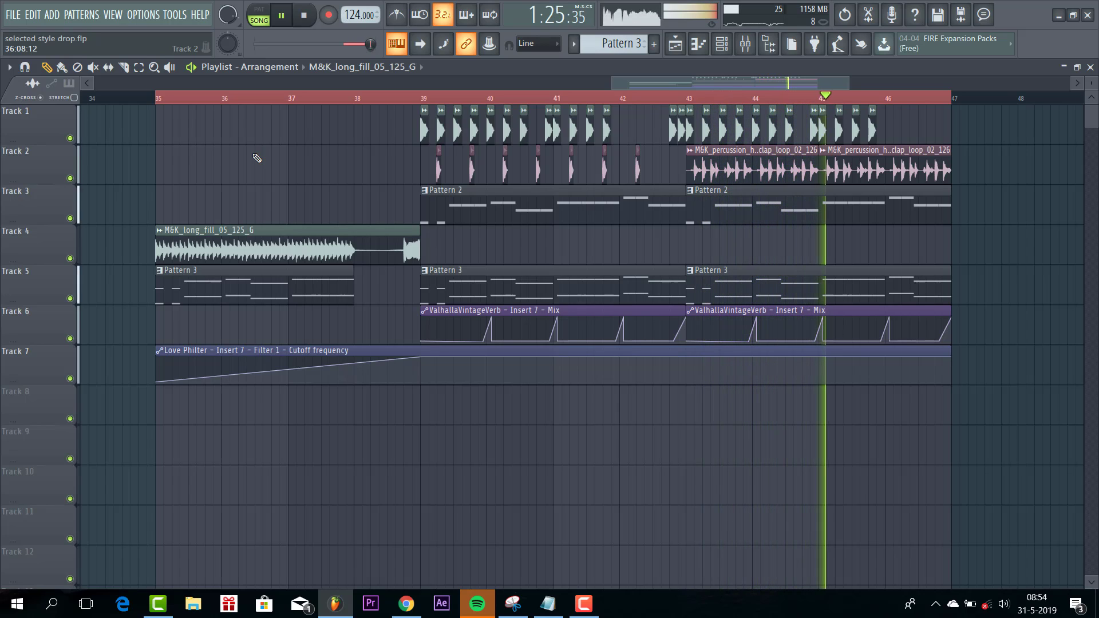
{"action": "left_click_drag", "start_coordinate": [952, 99], "coordinate": [1023, 102]}
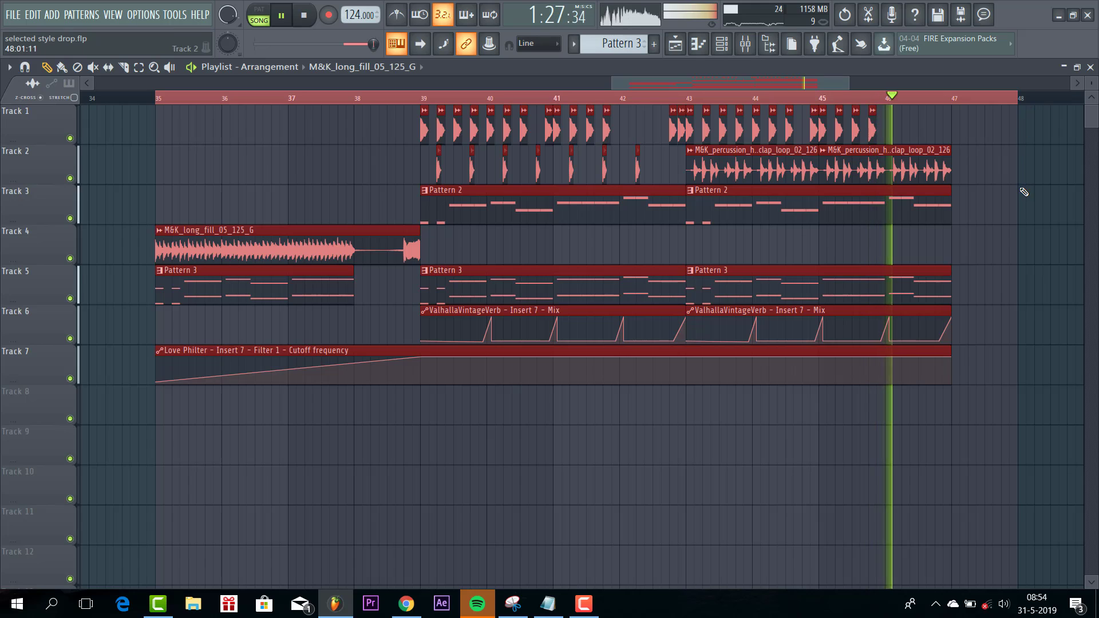
{"action": "left_click", "coordinate": [1003, 190]}
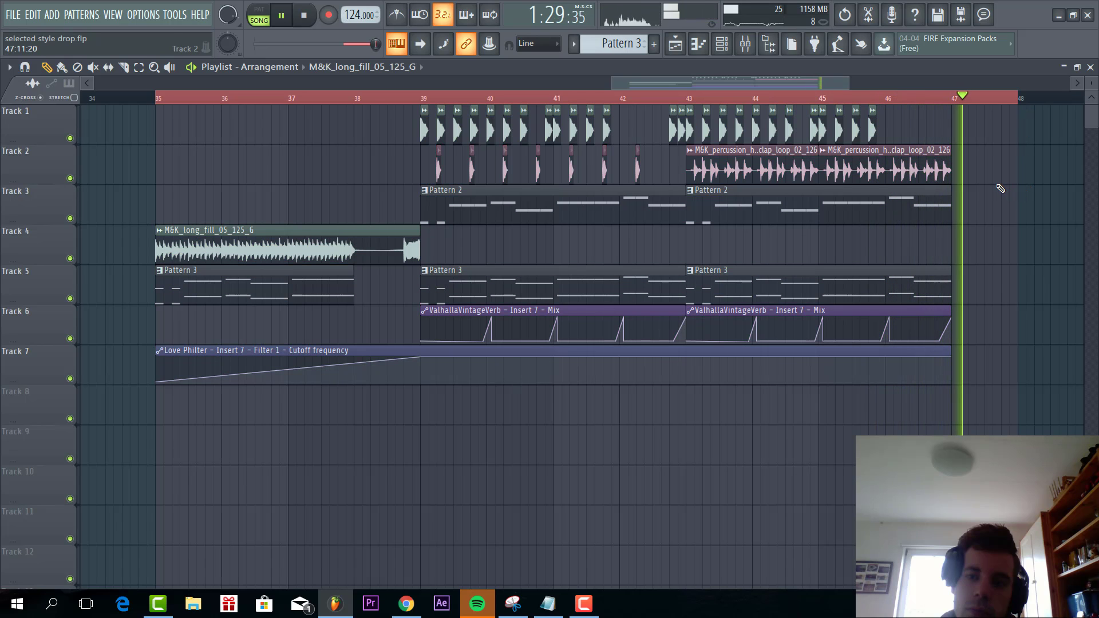